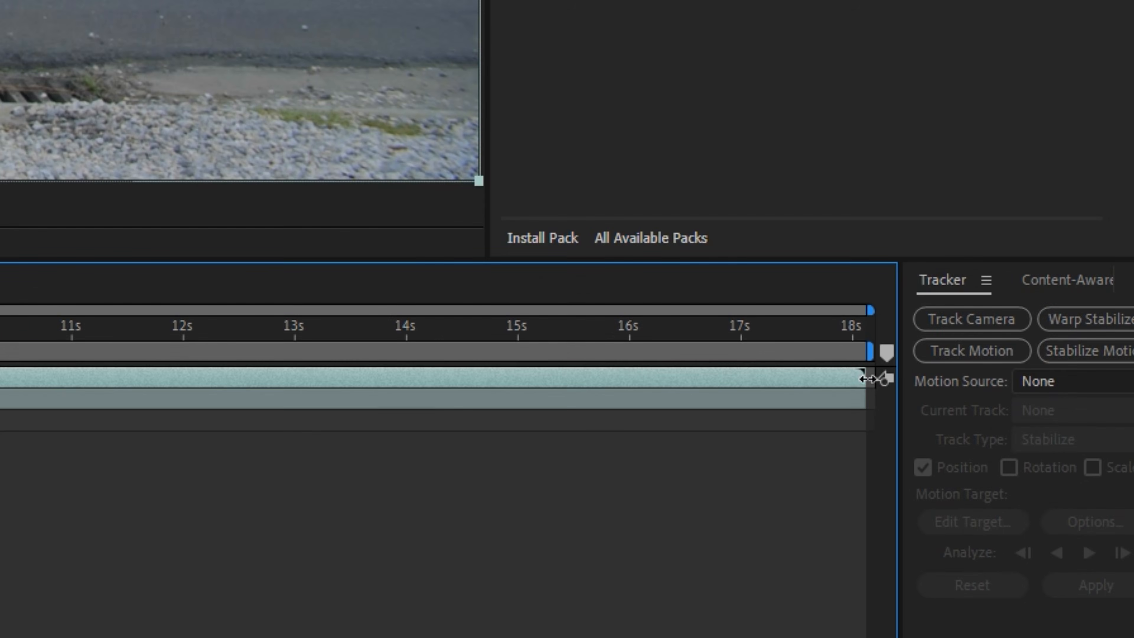
- Trim the upper 04.mp4 layer so that it ends at about 0:00:07:12
left_click_drag(867, 379, 517, 382)
left_click_drag(507, 334, 465, 333)
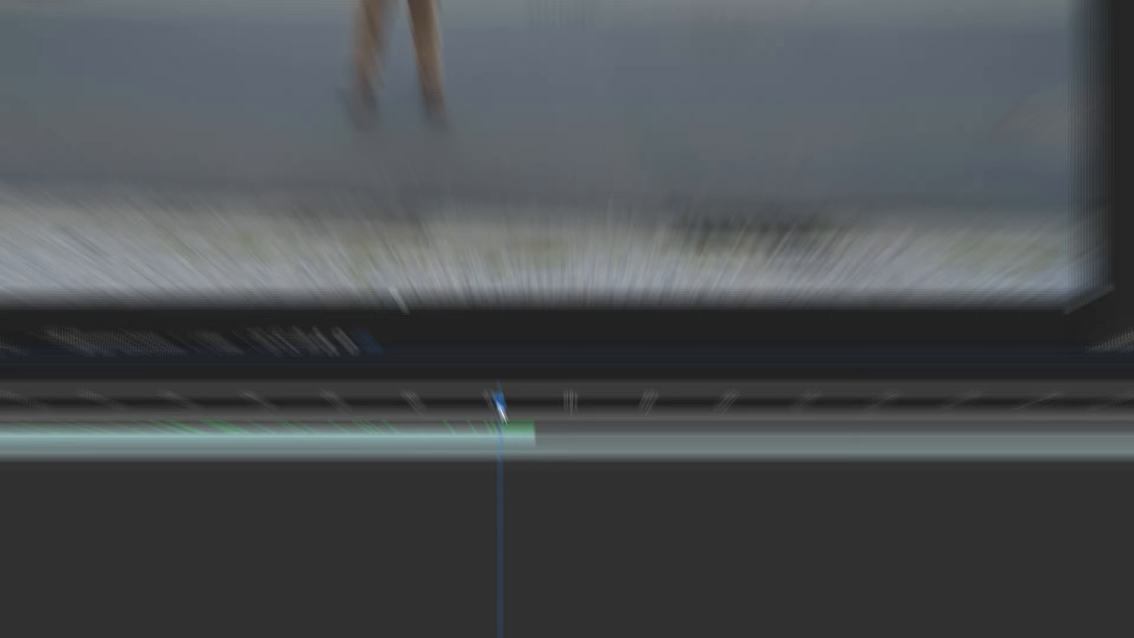
left_click_drag(500, 406, 547, 414)
left_click(5, 514)
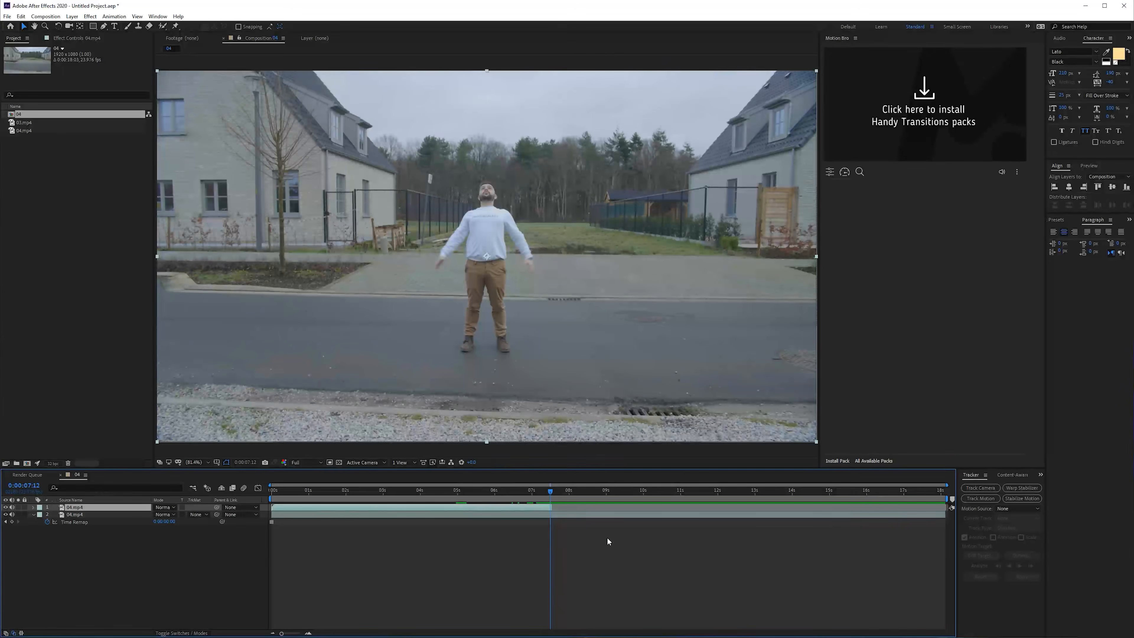
- Add 03.mp4 as the top layer and shift it to start shortly before 0:00:07:12
left_click(28, 129)
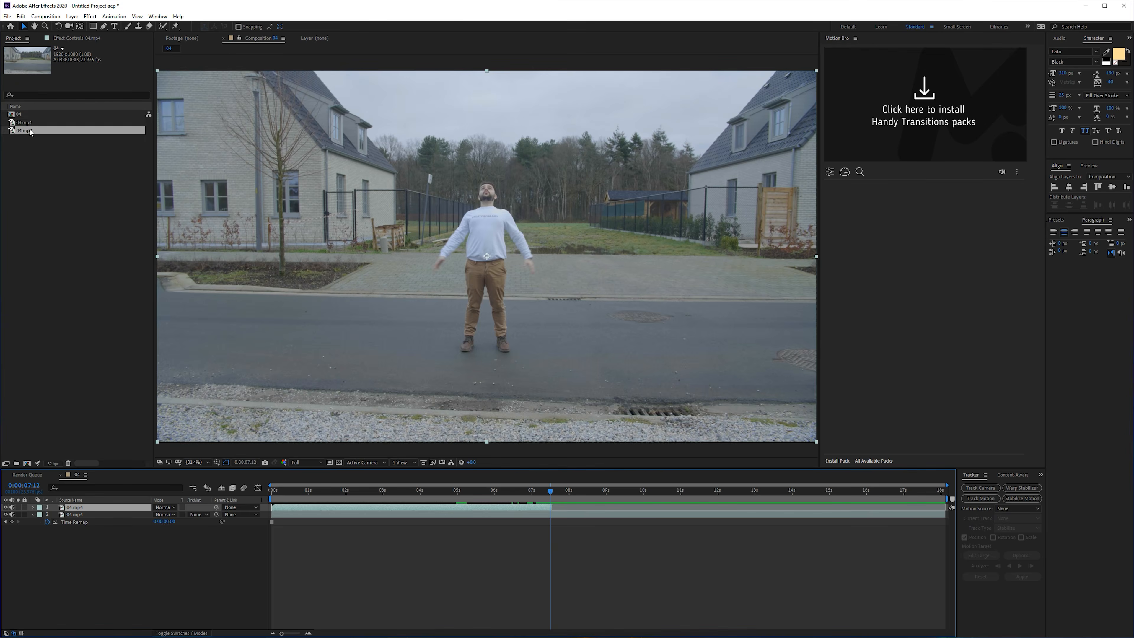
left_click(20, 123)
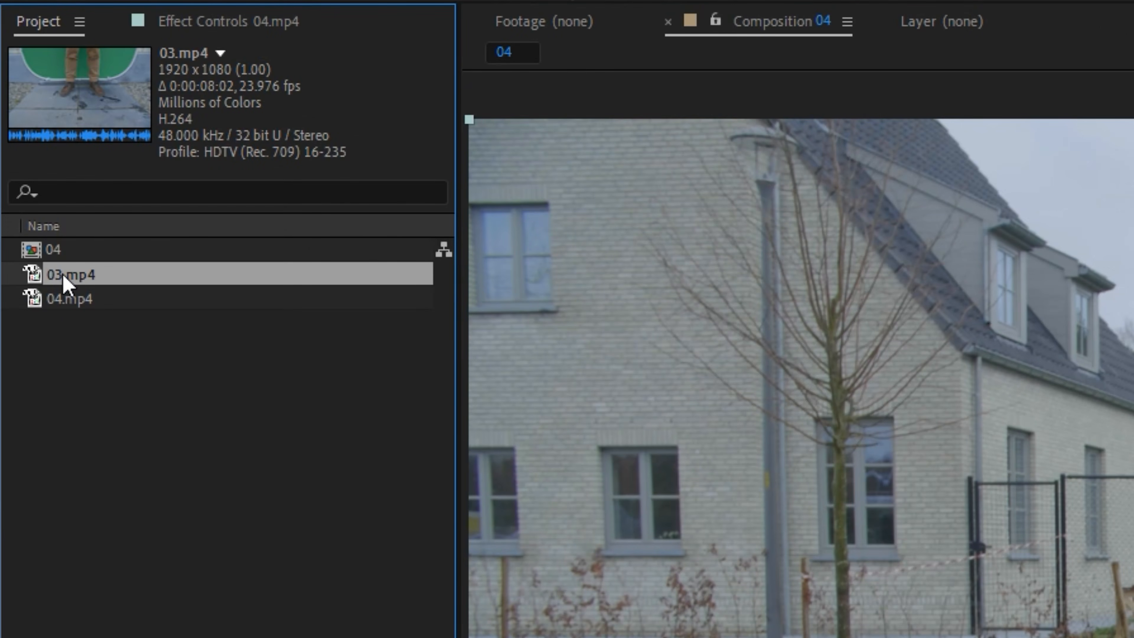
left_click_drag(62, 275, 253, 369)
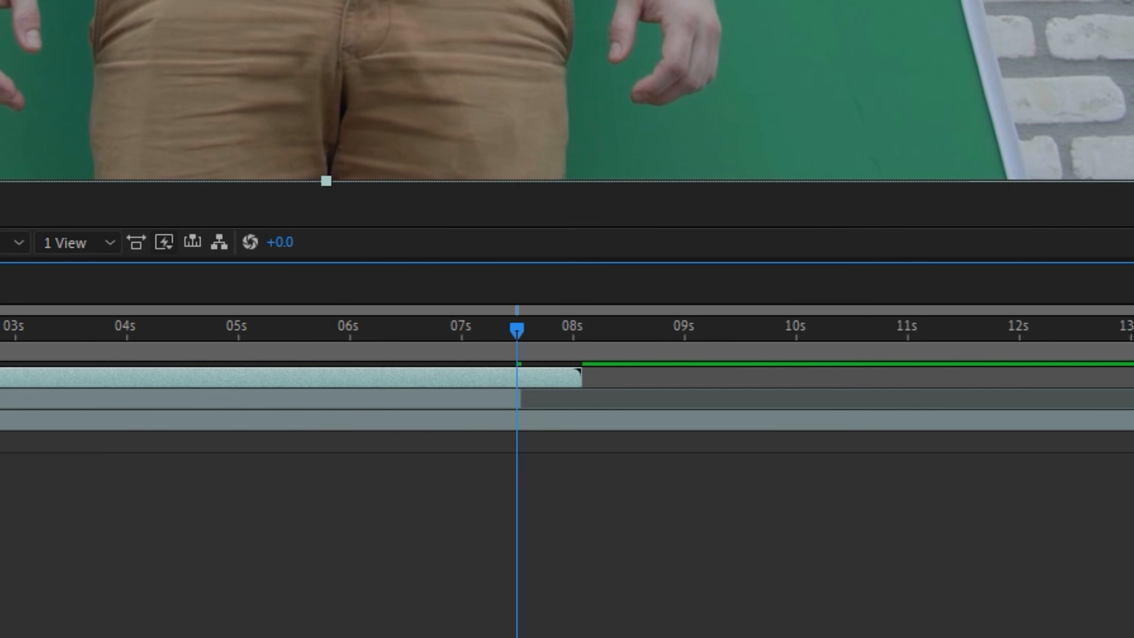
left_click_drag(849, 377, 496, 399)
left_click_drag(543, 516, 546, 517)
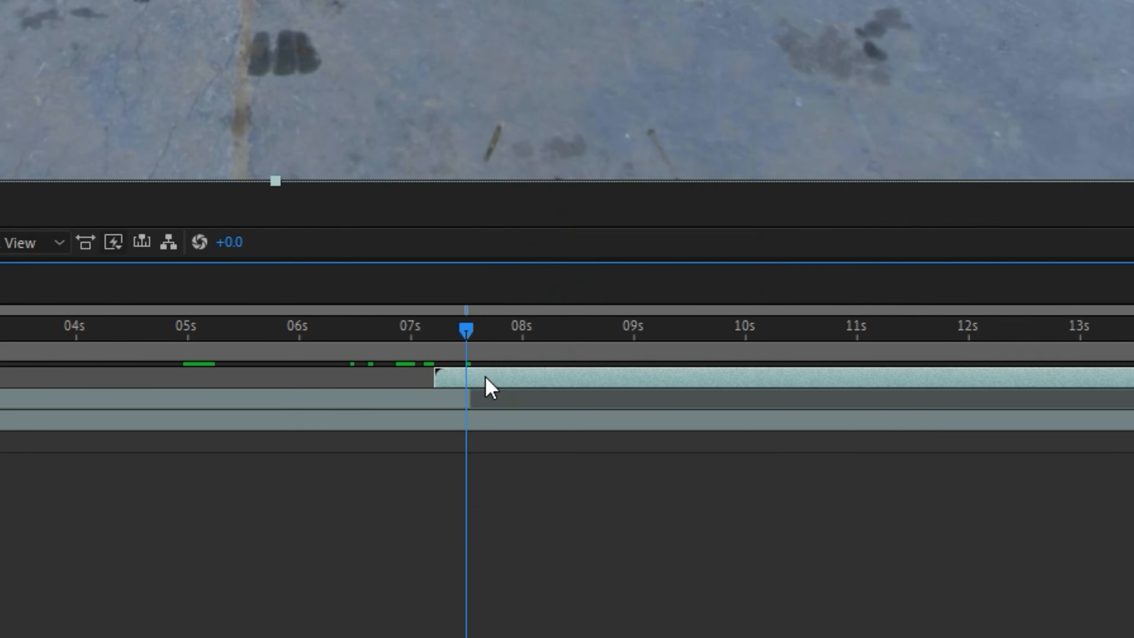
- Freeze the frame of the 03.mp4 layer at 0:00:07:12
right_click(490, 387)
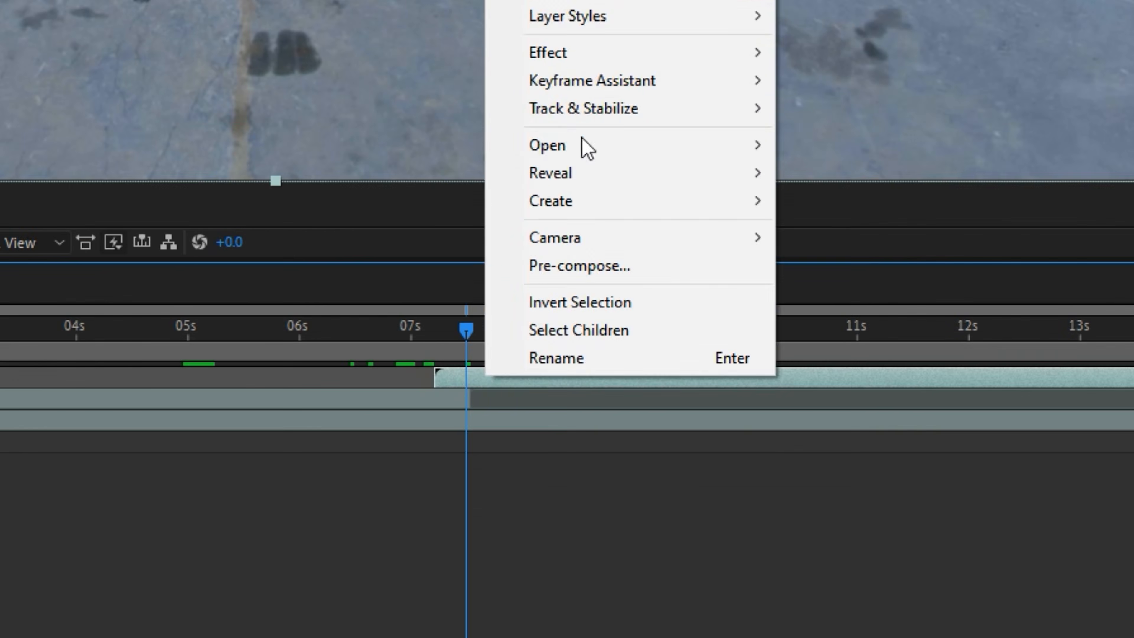
mouse_move(617, 268)
left_click(615, 331)
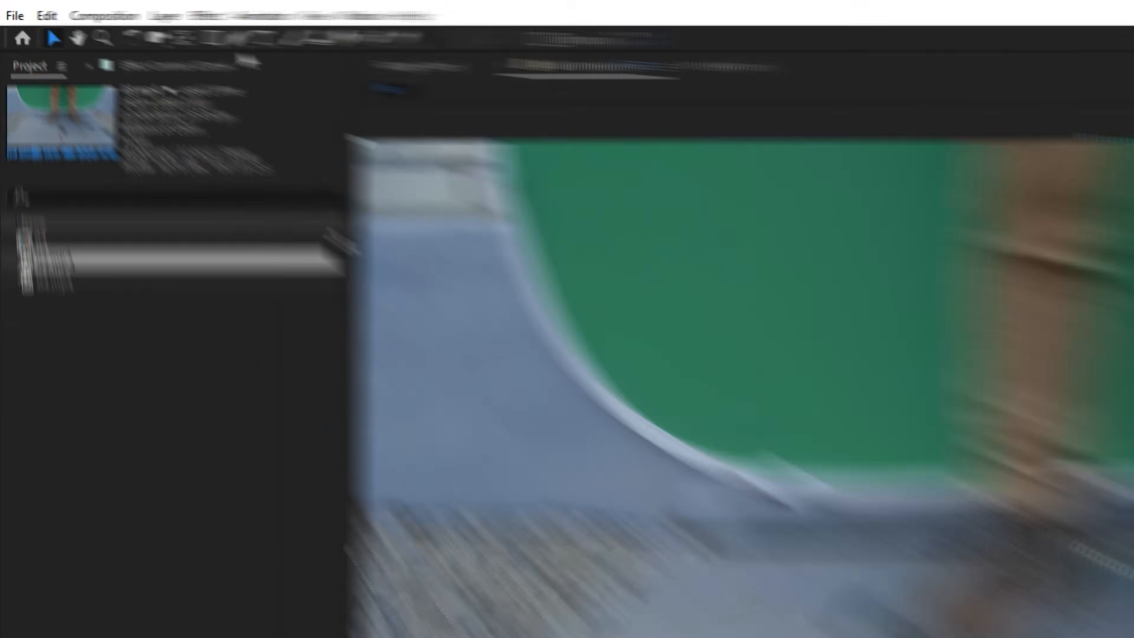
- Draw a Pen mask around the leg and shoe on the picture's left side in 03.mp4 and rename the layer First Leg
left_click(104, 27)
scroll(468, 314, "up", 3)
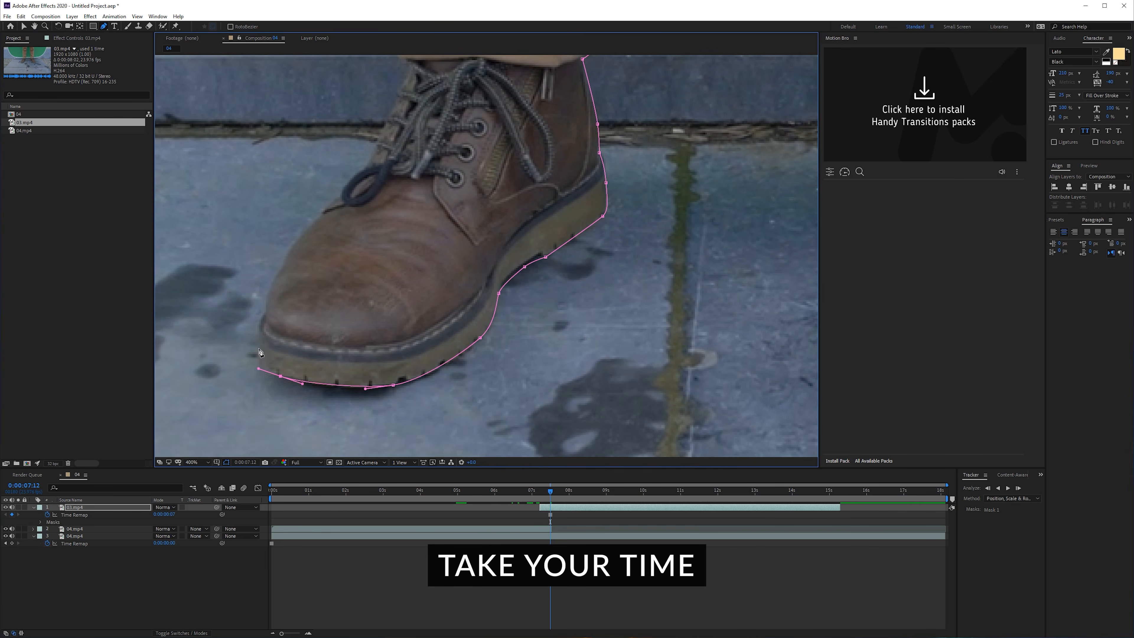
left_click_drag(321, 214, 338, 190)
left_click_drag(346, 183, 352, 175)
left_click_drag(376, 154, 331, 263)
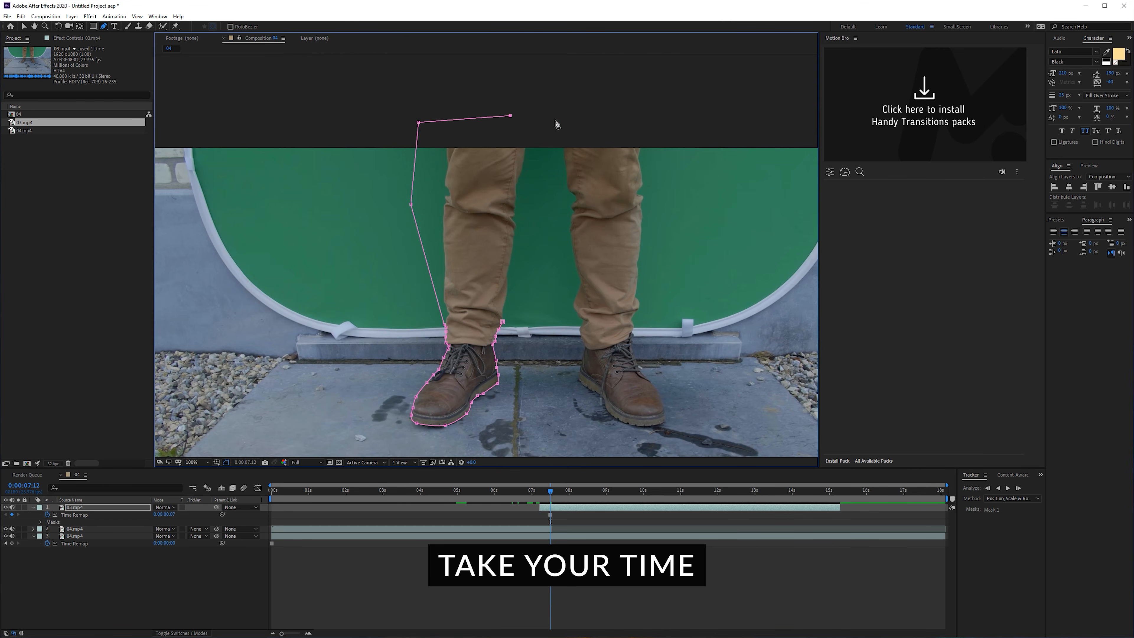
left_click(539, 174)
left_click(533, 260)
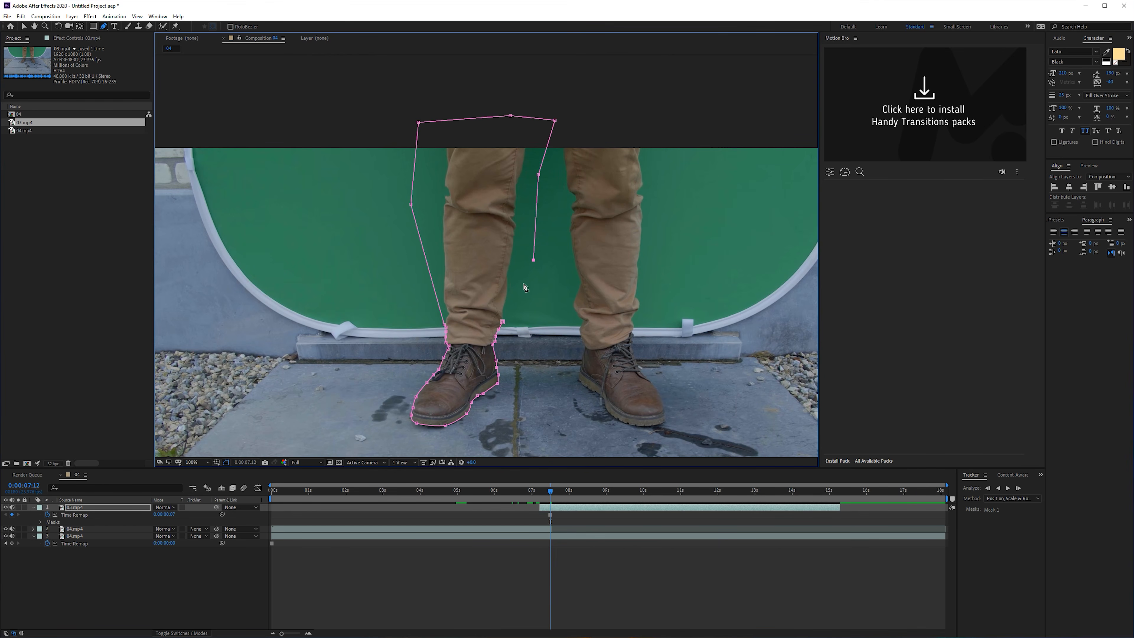
left_click(502, 322)
key("Return")
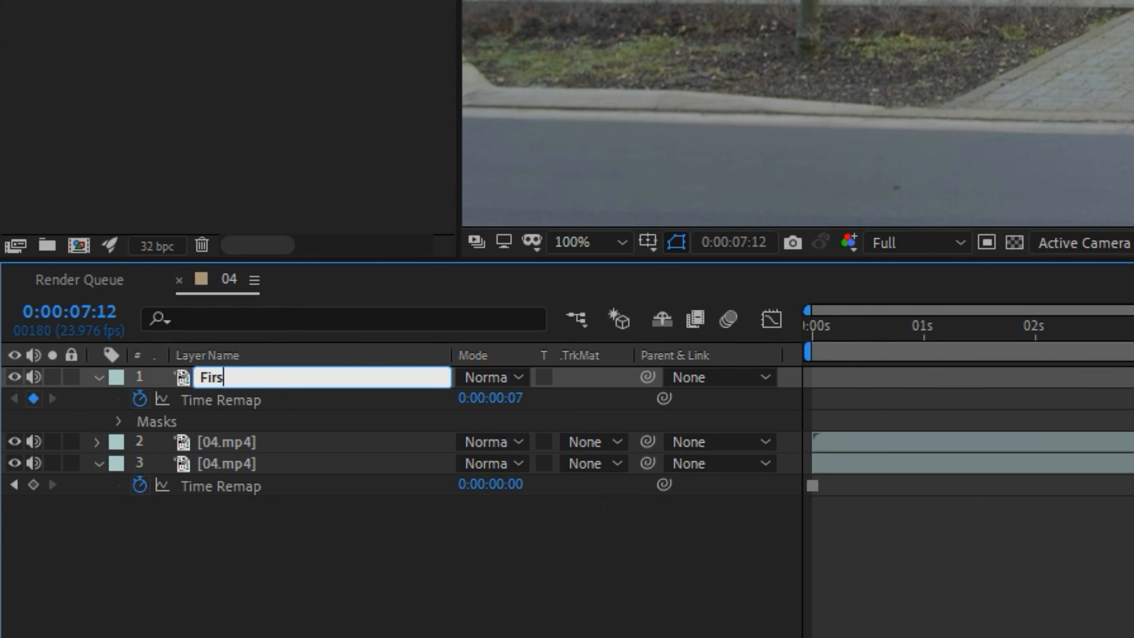
type("First Leg")
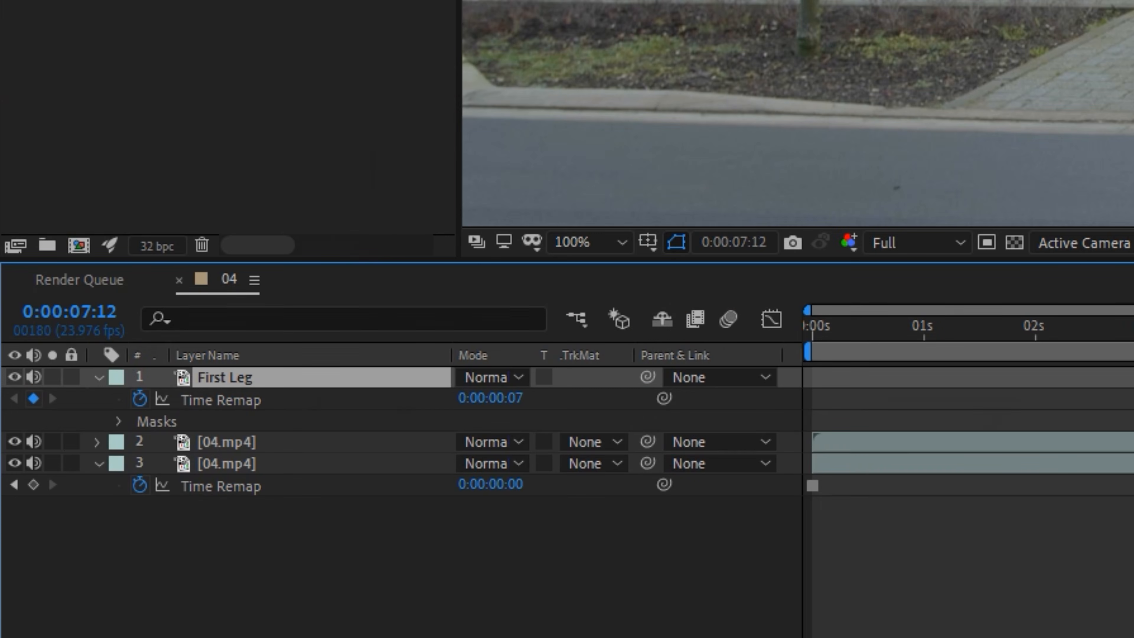
- Duplicate the First Leg layer and delete the mask from the copy
key("ctrl+d")
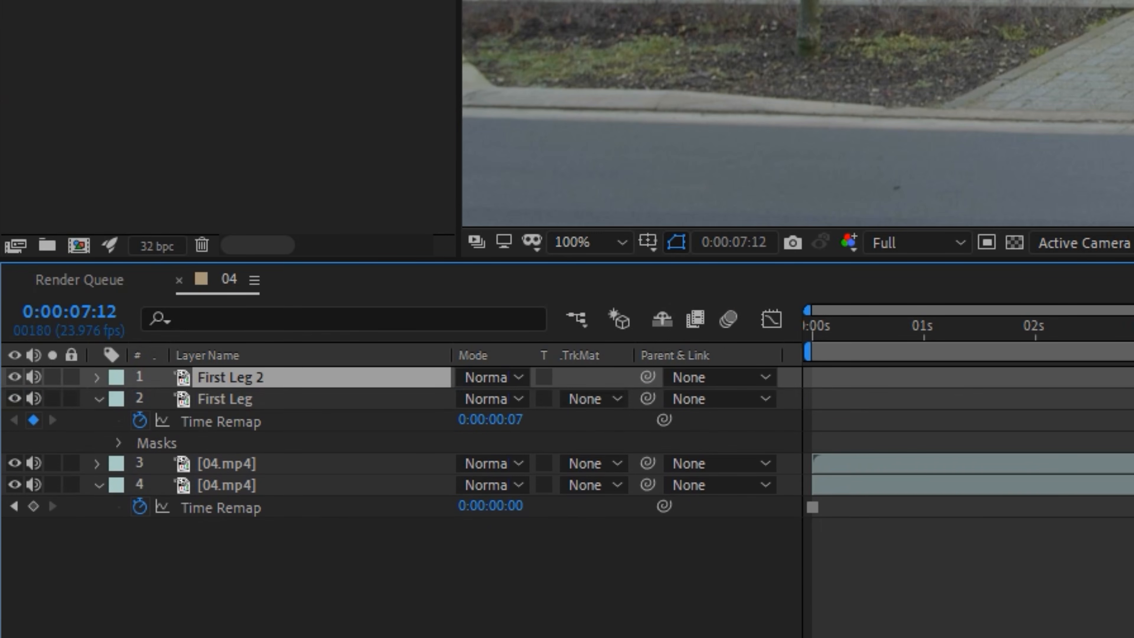
key("m")
left_click(216, 404)
key("Delete")
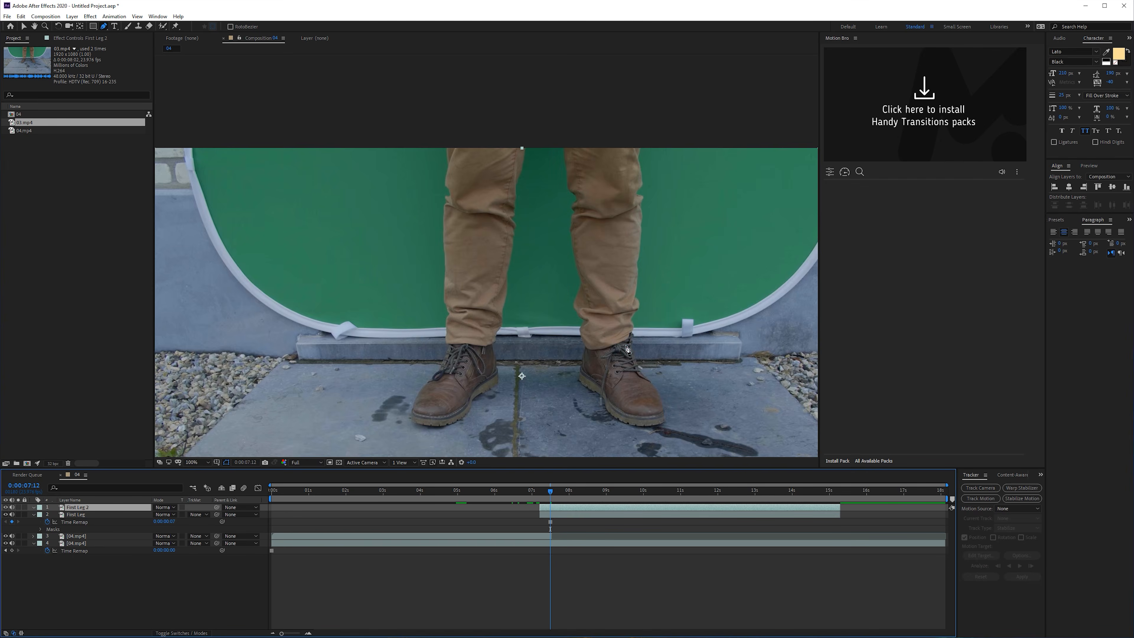
- Start a Pen mask on First Leg 2 around the other shoe, tracing the sole from toe to heel and around the hanging lace
scroll(624, 345, "up", 2)
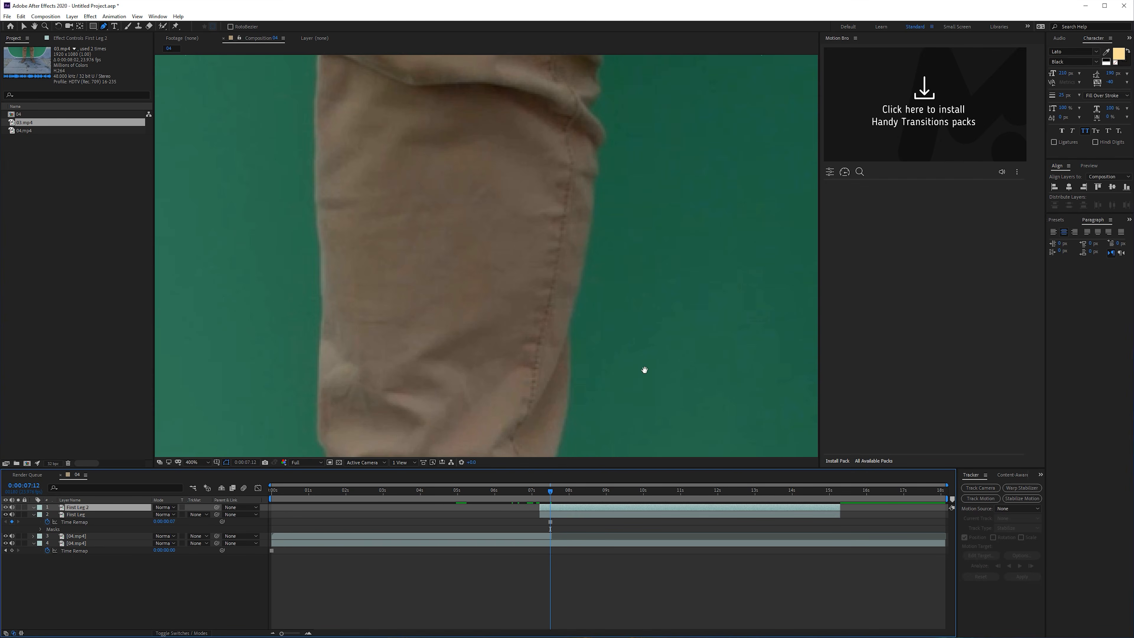
left_click_drag(645, 370, 67, 112)
left_click_drag(312, 357, 279, 126)
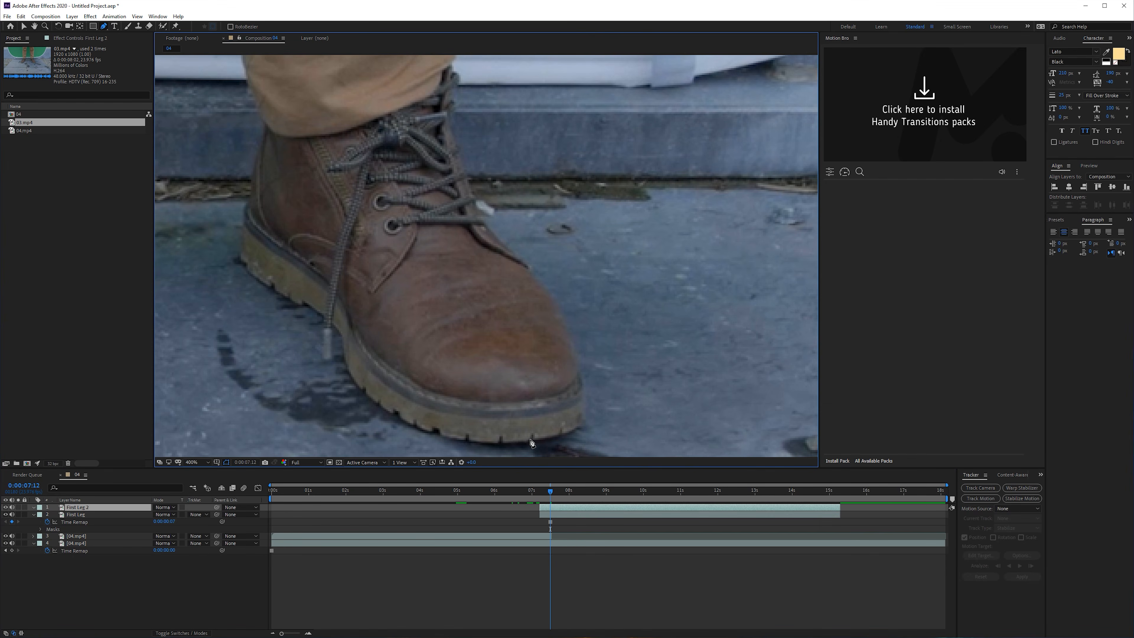
left_click_drag(522, 441, 495, 442)
left_click_drag(428, 430, 395, 418)
left_click_drag(353, 376, 344, 362)
left_click_drag(342, 333, 341, 330)
left_click(331, 323)
left_click(332, 352)
left_click_drag(327, 359, 324, 358)
left_click(323, 349)
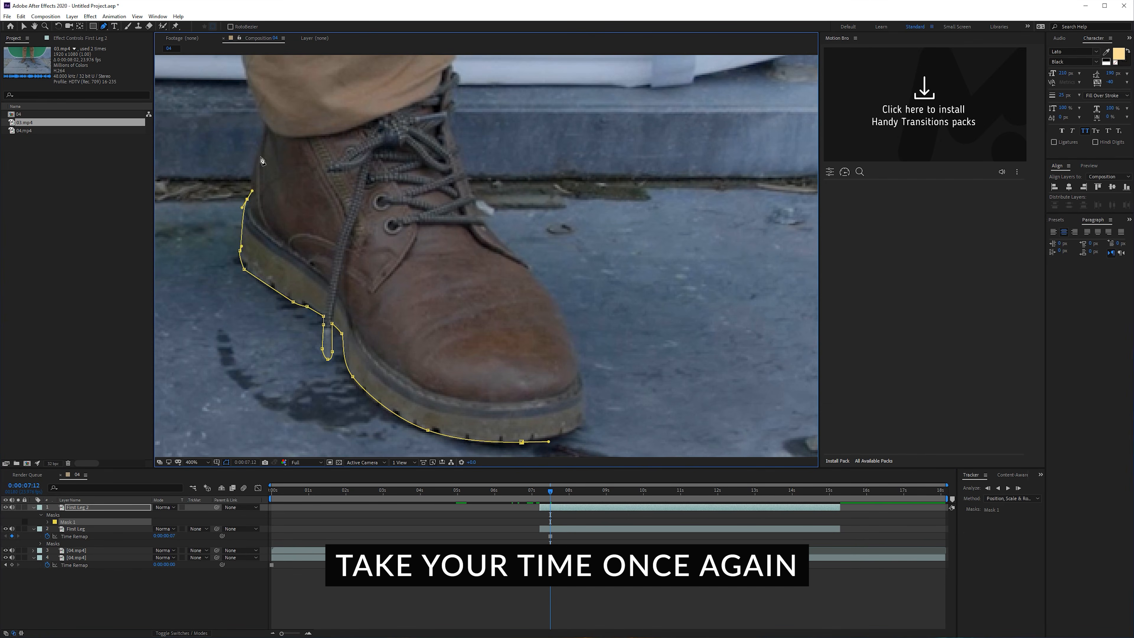
- Continue the First Leg 2 mask up the back of the boot, loosely around the trouser leg and down to the upper laces
left_click(260, 151)
left_click(263, 119)
left_click(245, 73)
scroll(528, 313, "down", 2)
scroll(540, 263, "up", 2)
left_click(396, 216)
left_click(387, 236)
left_click(398, 249)
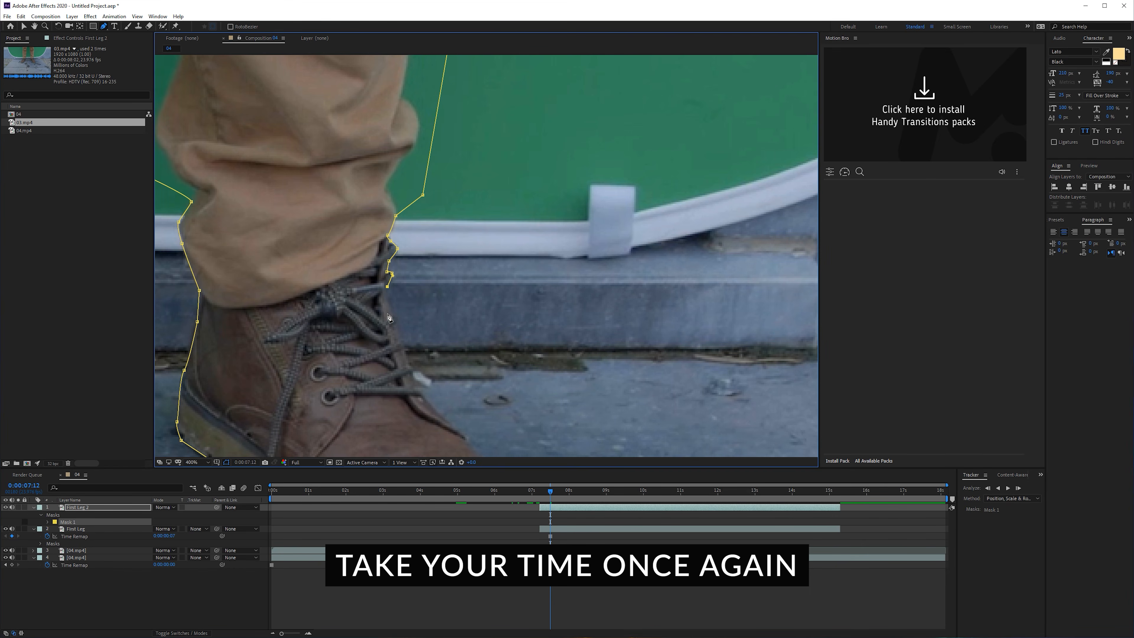
- Finish the First Leg 2 mask along the laces and the front of the shoe, closing it at the toe
left_click(394, 317)
scroll(393, 315, "down", 1)
scroll(421, 377, "up", 2)
left_click(553, 170)
left_click(574, 199)
scroll(598, 250, "down", 1)
left_click(553, 429)
scroll(531, 396, "down", 1)
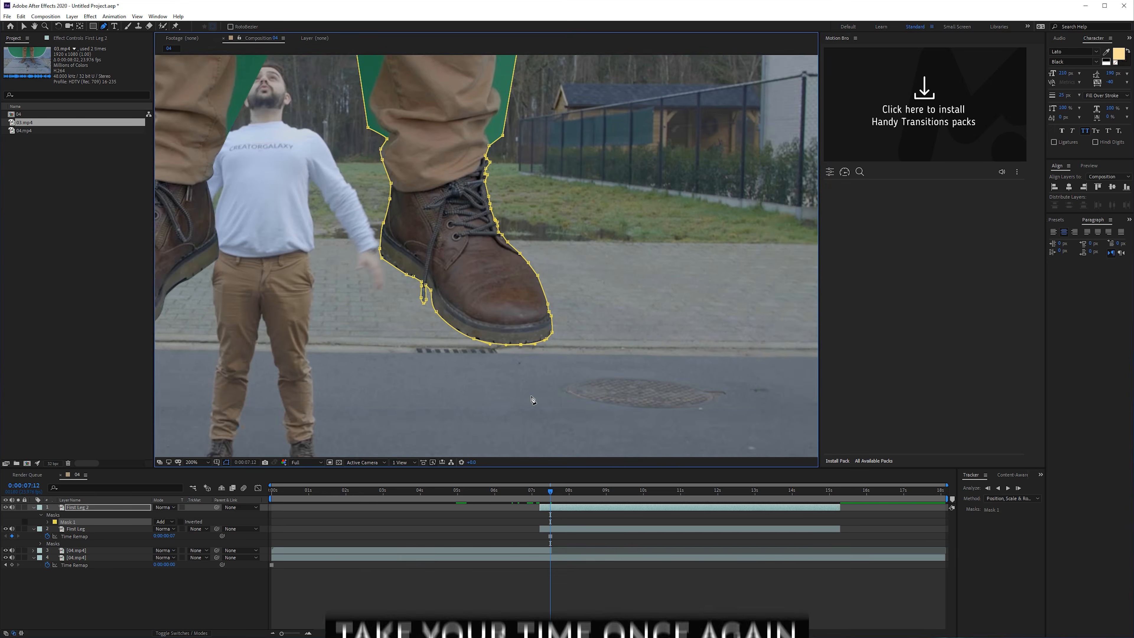
scroll(532, 399, "down", 2)
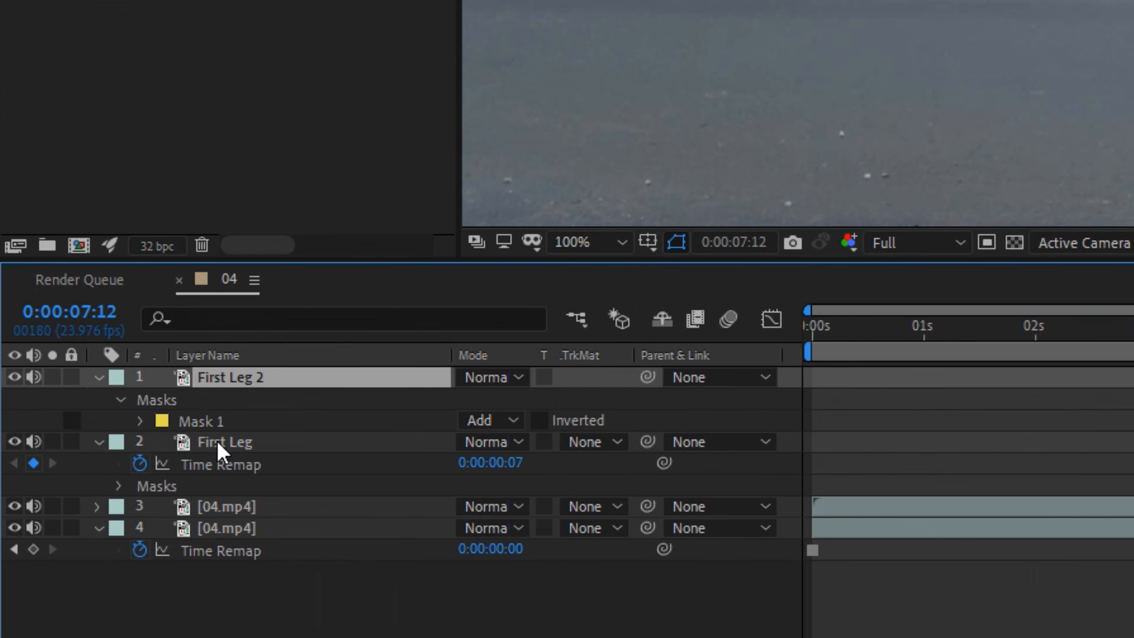
- Move both leg layers down together so the shoes stand on the road and shift them to start at 0:00:07:13
left_click(218, 447, "ctrl")
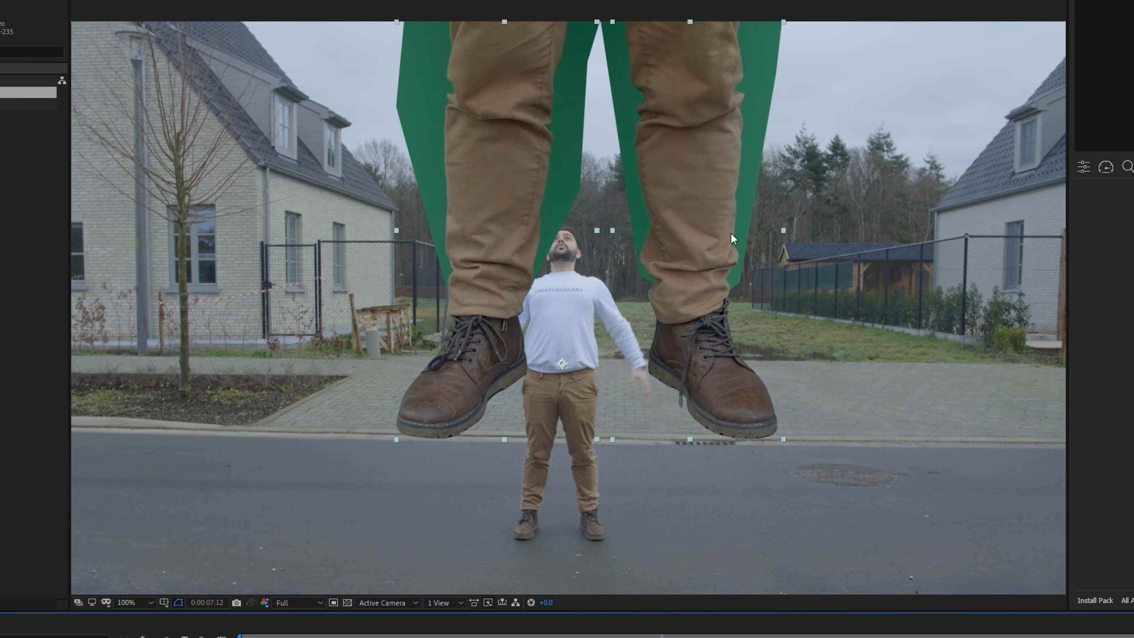
left_click_drag(692, 204, 671, 332)
key("space")
left_click_drag(628, 397, 669, 392)
left_click_drag(541, 490, 547, 491)
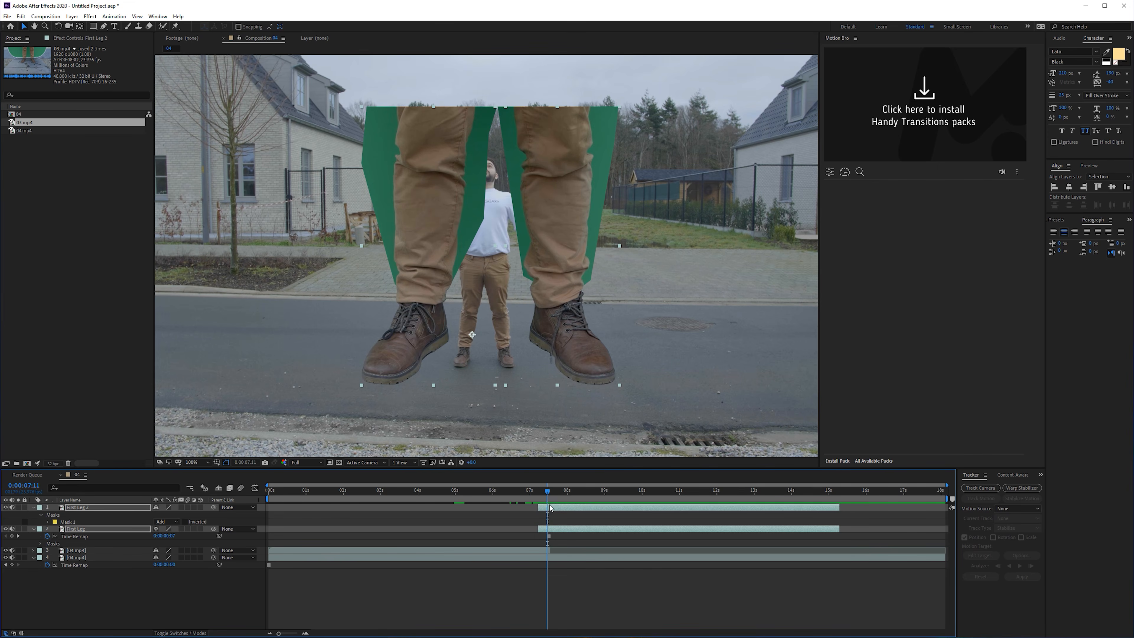
left_click_drag(544, 530, 558, 532)
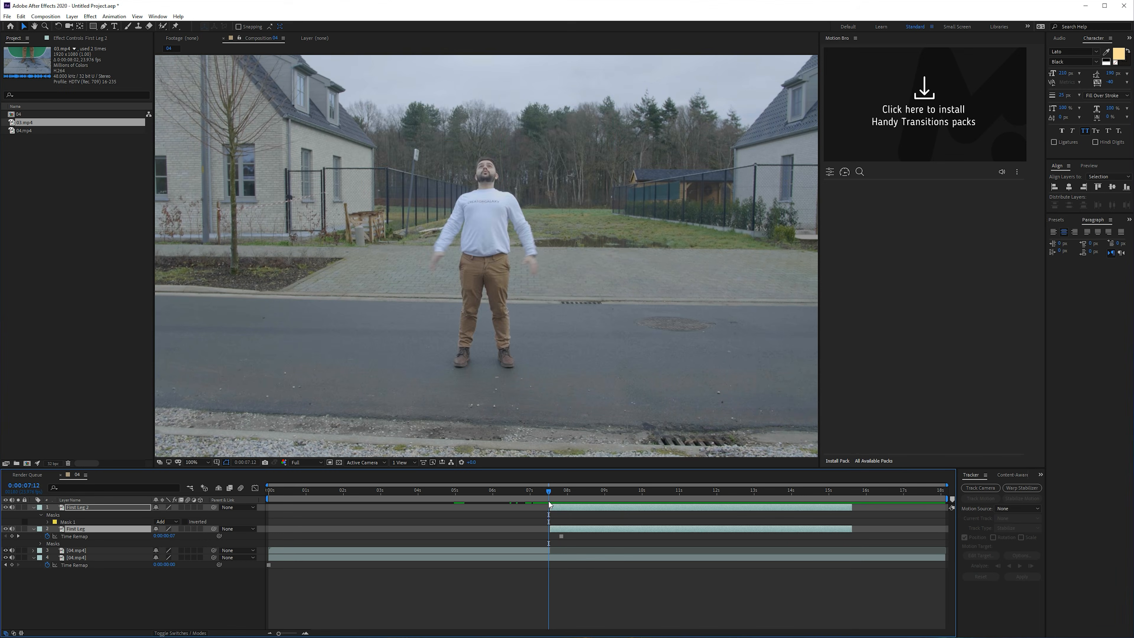
- Step through the frames around the legs' entrance and delay both leg layers to start at 0:00:07:16
key("Page_Down")
key("Page_Down")
key("Page_Up")
key("Page_Down")
key("Page_Down")
key("Page_Down")
key("Page_Down")
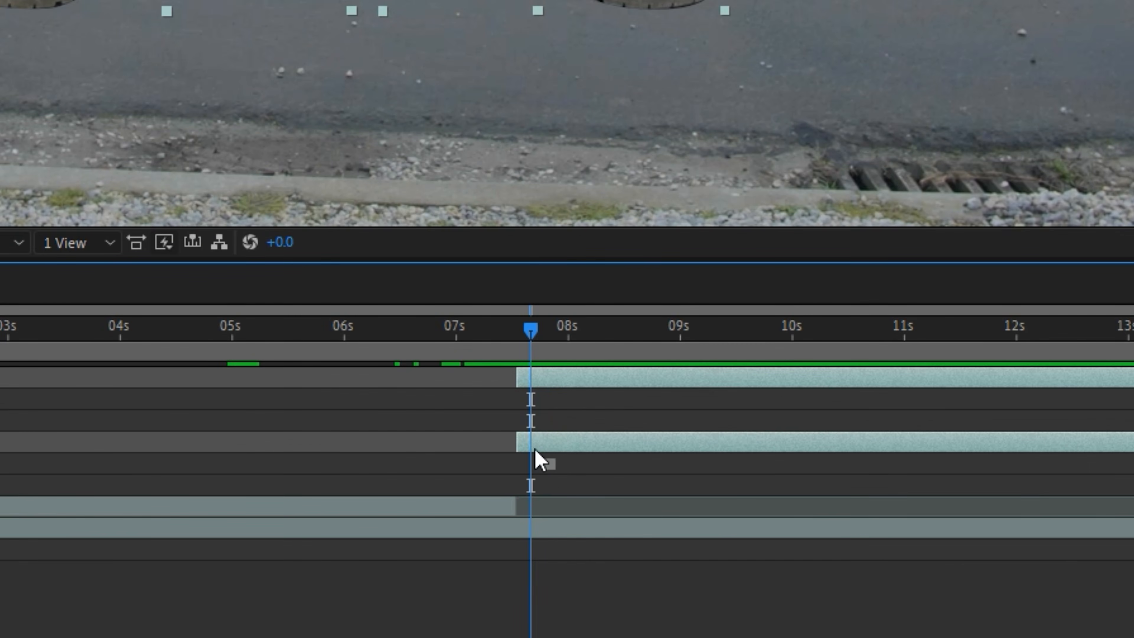
key("Page_Up")
key("Page_Up")
key("Page_Up")
key("Page_Up")
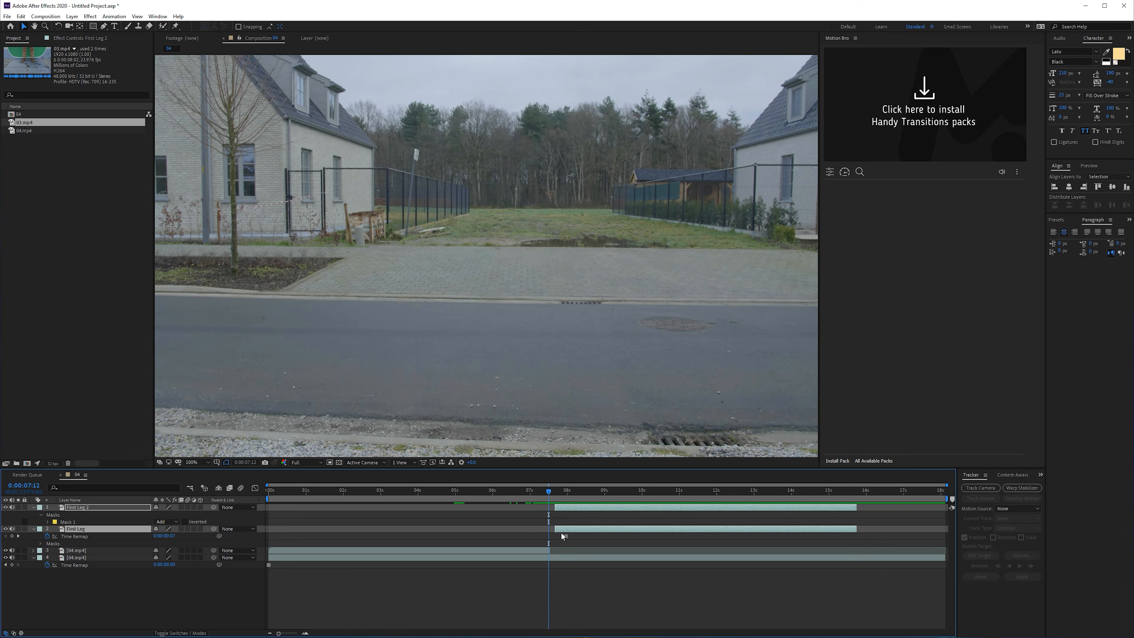
key("Page_Down")
key("Page_Down")
key("Page_Down")
key("Page_Down")
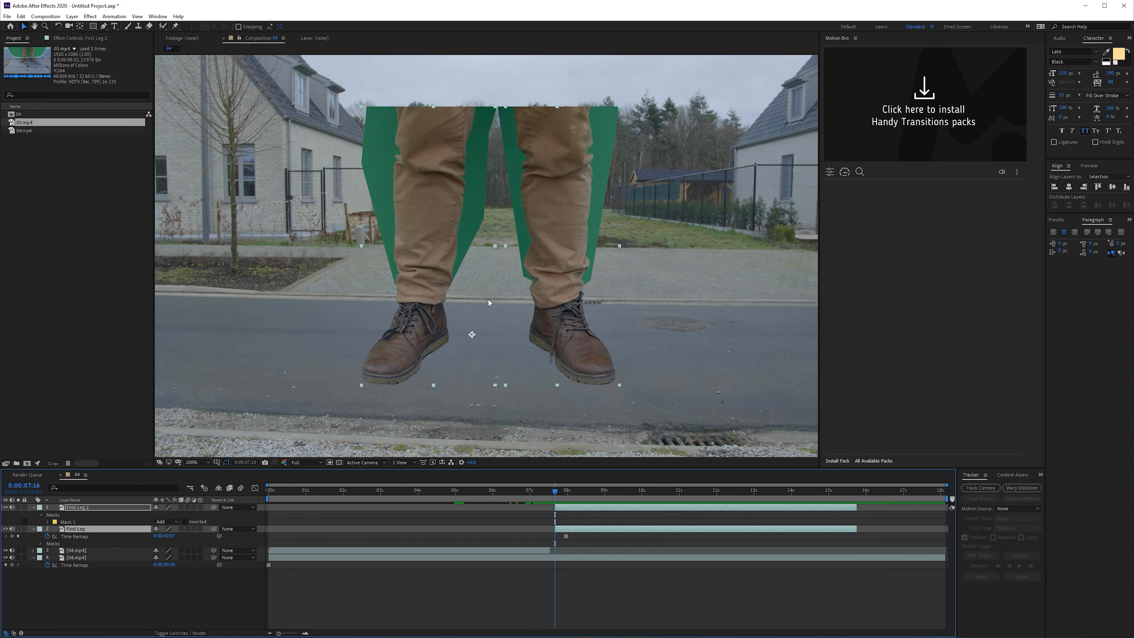
- Duplicate the trimmed 04.mp4 layer and freeze the copy on its last frame at 0:00:07:12
left_click_drag(551, 498, 547, 495)
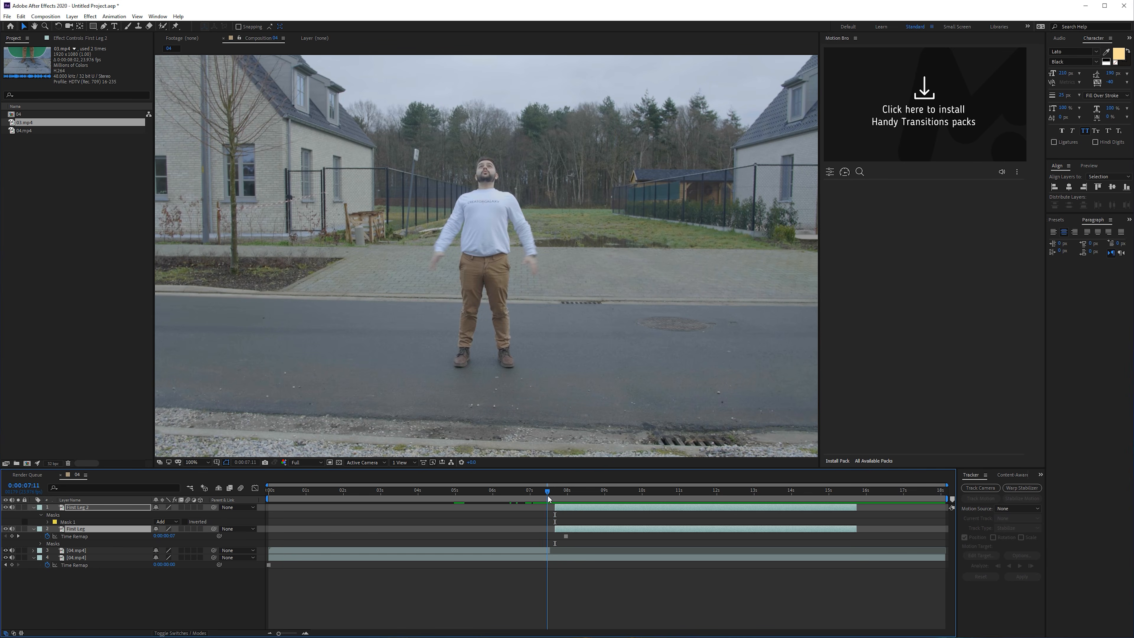
left_click(548, 552)
key("Page_Down")
key("Page_Down")
key("Page_Up")
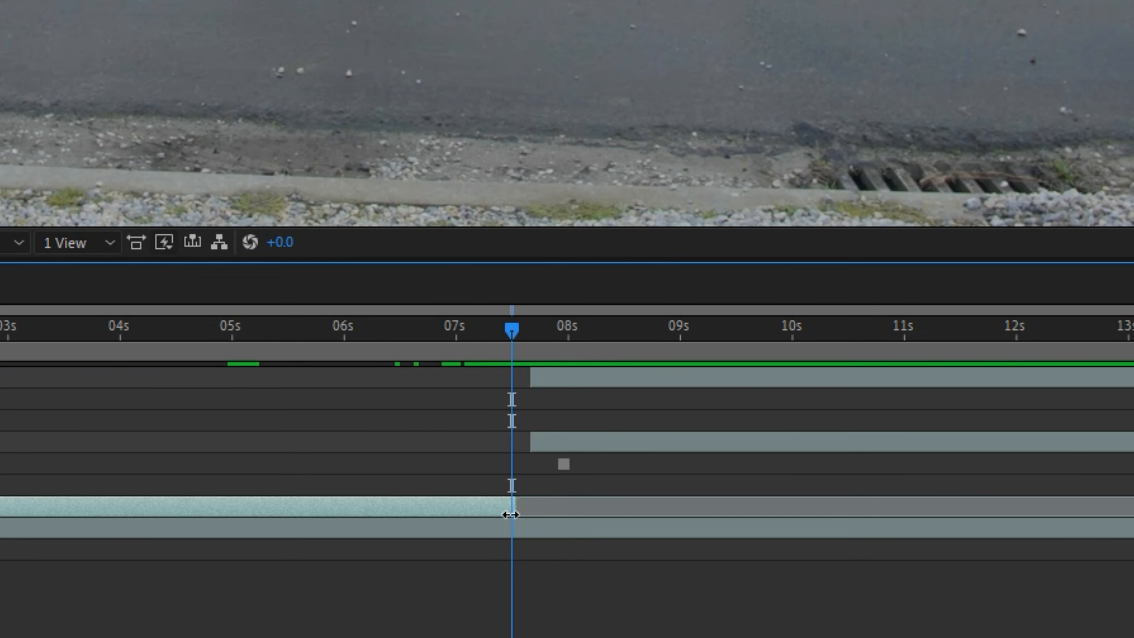
key("ctrl+d")
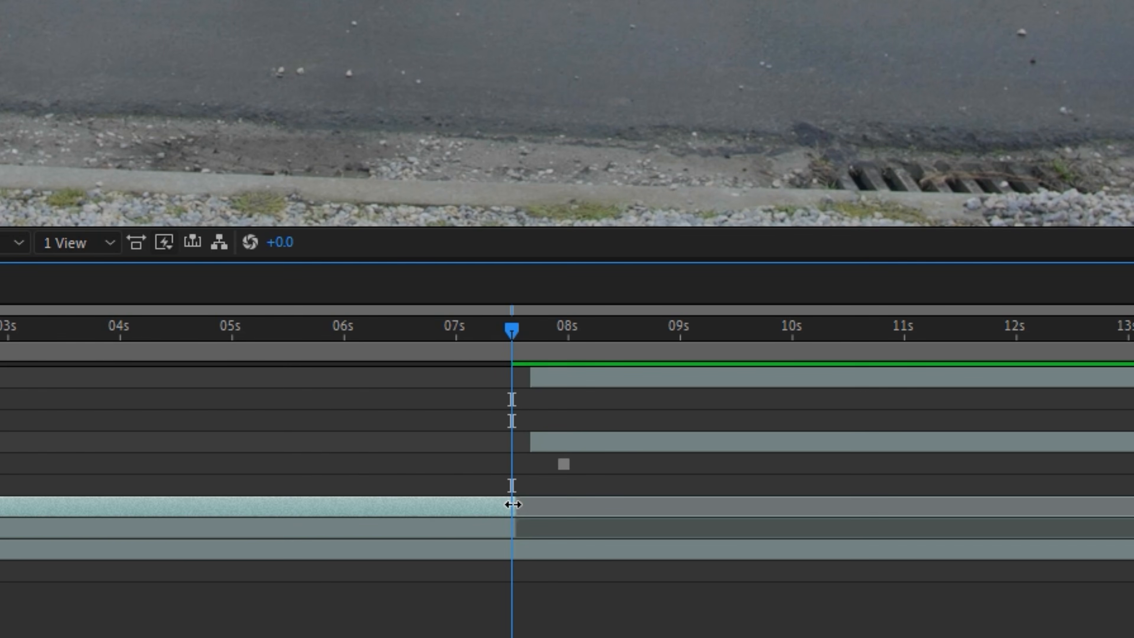
right_click(513, 504)
mouse_move(633, 218)
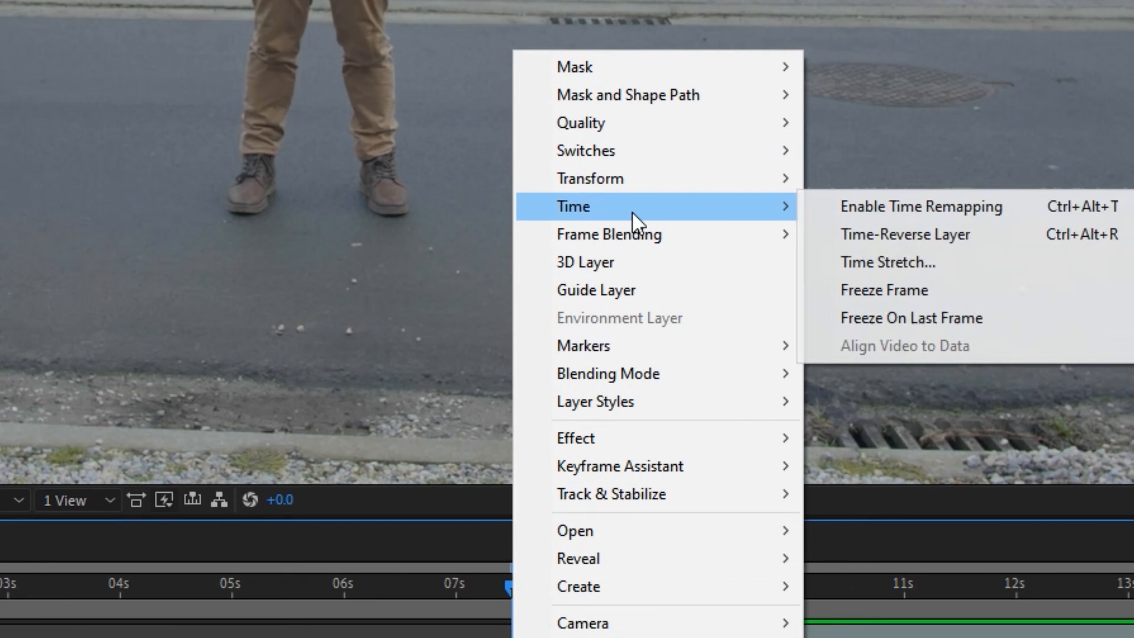
left_click(620, 291)
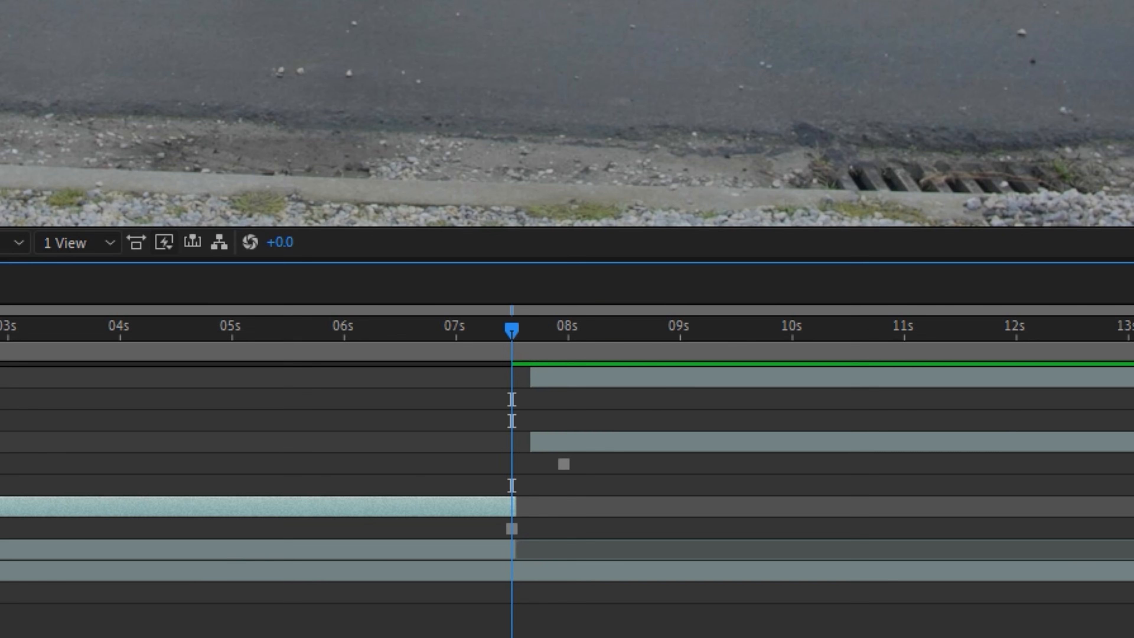
- Shift the frozen 04.mp4 copy to end at 0:00:07:16 and trim its start to 0:00:07:13
left_click_drag(345, 507, 351, 506)
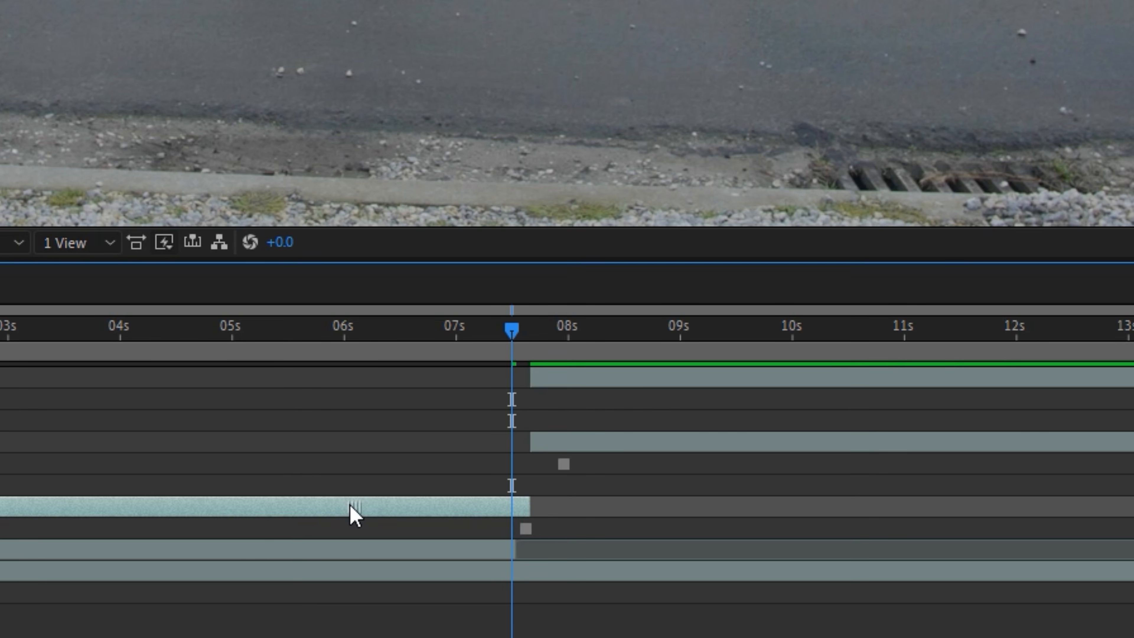
left_click_drag(97, 507, 921, 575)
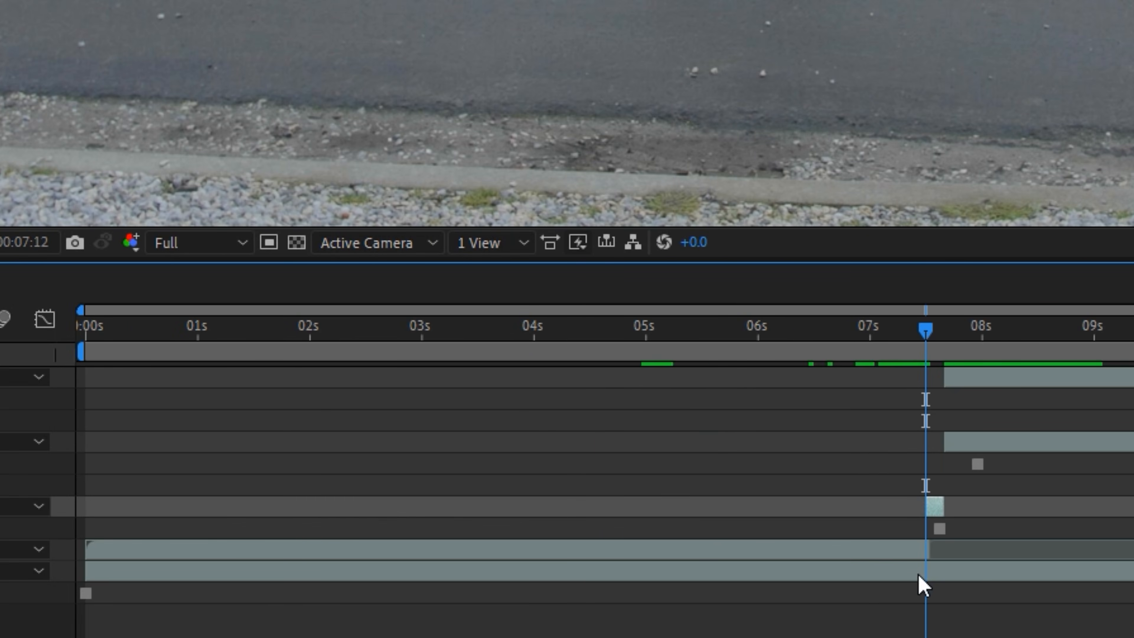
scroll(576, 532, "up", 5)
scroll(575, 532, "up", 2)
scroll(423, 579, "down", 2)
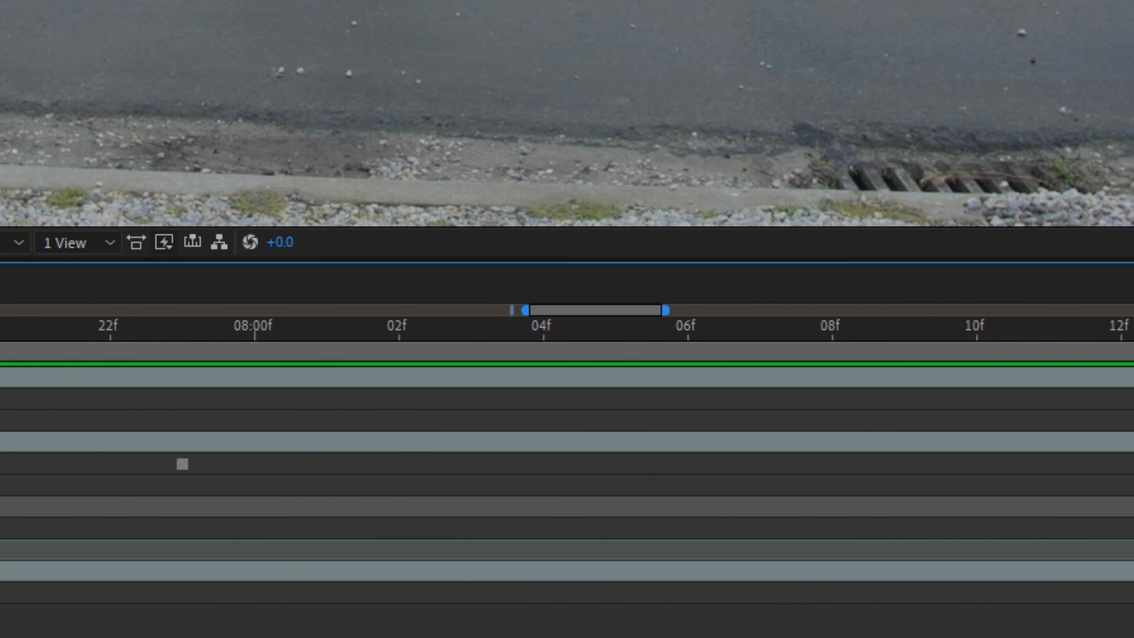
scroll(423, 579, "left", 3)
scroll(423, 579, "right", 1)
left_click_drag(388, 509, 467, 529)
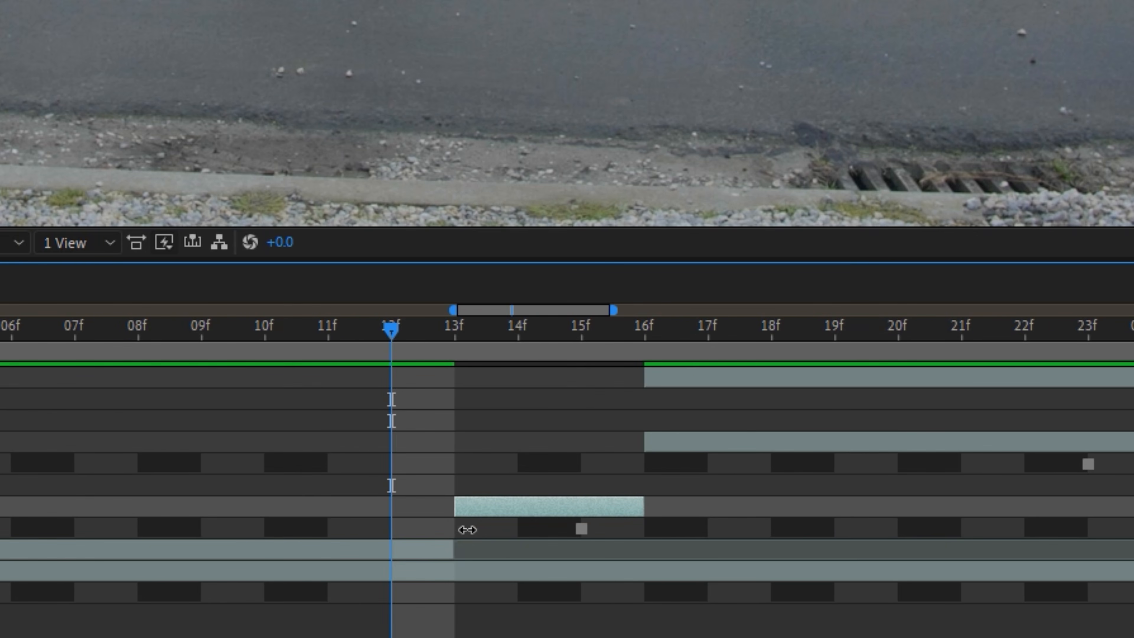
- At 0:00:07:13, start a Pen mask on the frozen 04.mp4 copy from the crotch around the man's right leg and shoe
left_click_drag(475, 331, 417, 369)
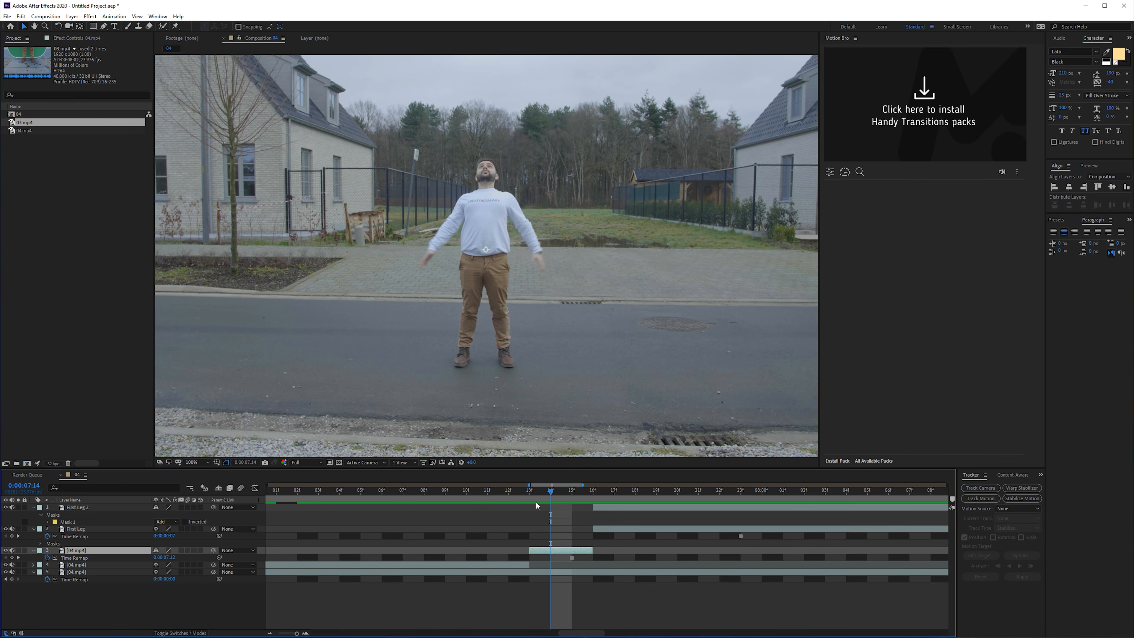
left_click(535, 493)
left_click(103, 26)
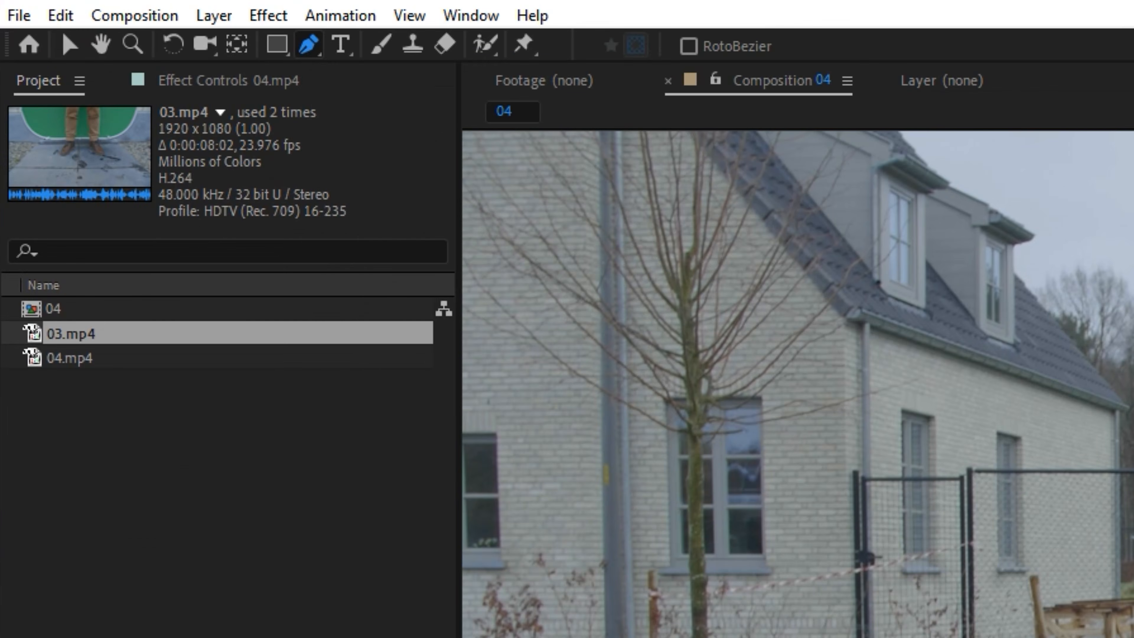
scroll(460, 347, "up", 2)
left_click_drag(535, 505, 529, 268)
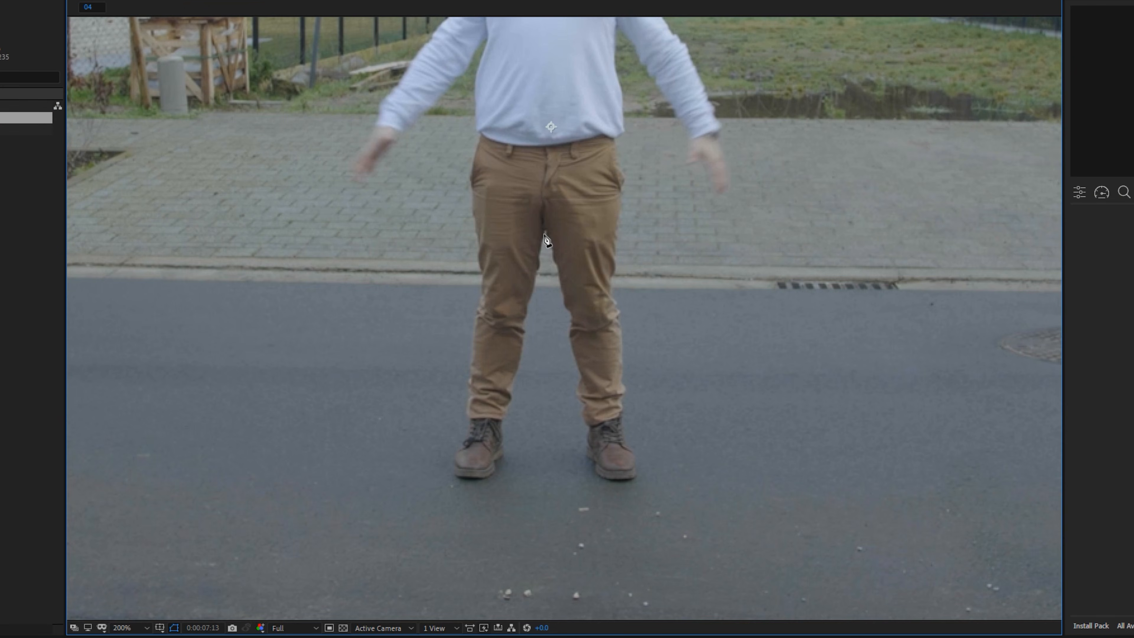
left_click(499, 461)
left_click(480, 473)
left_click(456, 470)
left_click(460, 439)
left_click(471, 400)
left_click(473, 332)
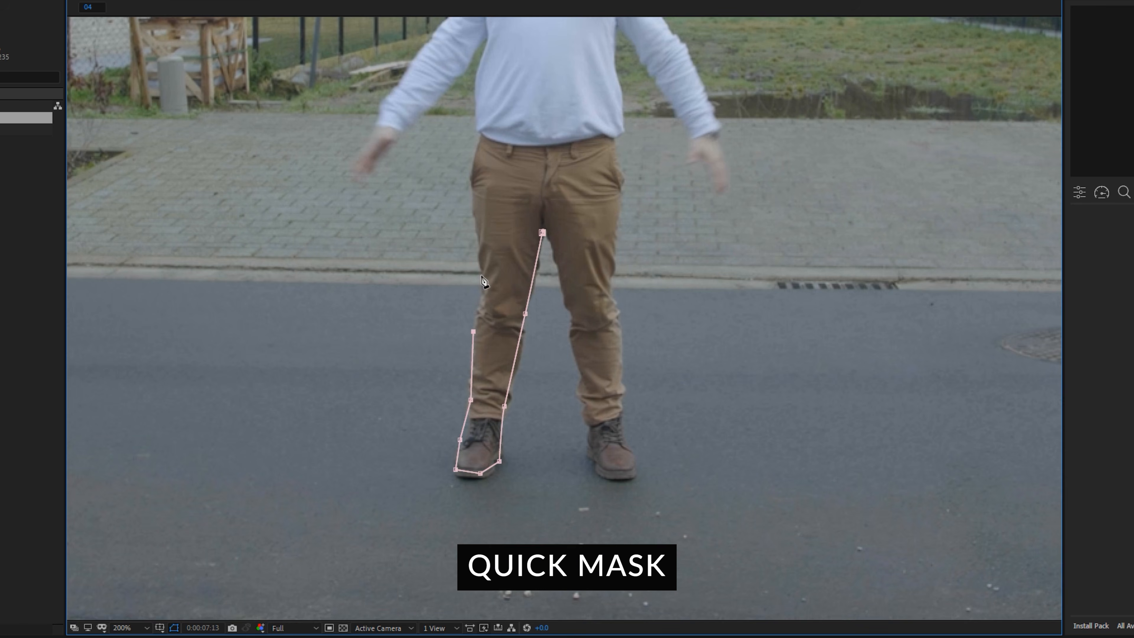
- Continue the mask up the man's right hip and side, around his right arm and shoulder, and over his head
left_click(411, 64)
left_click_drag(411, 64, 307, 367)
left_click(337, 334)
left_click(352, 305)
left_click(367, 269)
left_click(391, 257)
left_click(414, 247)
left_click(424, 236)
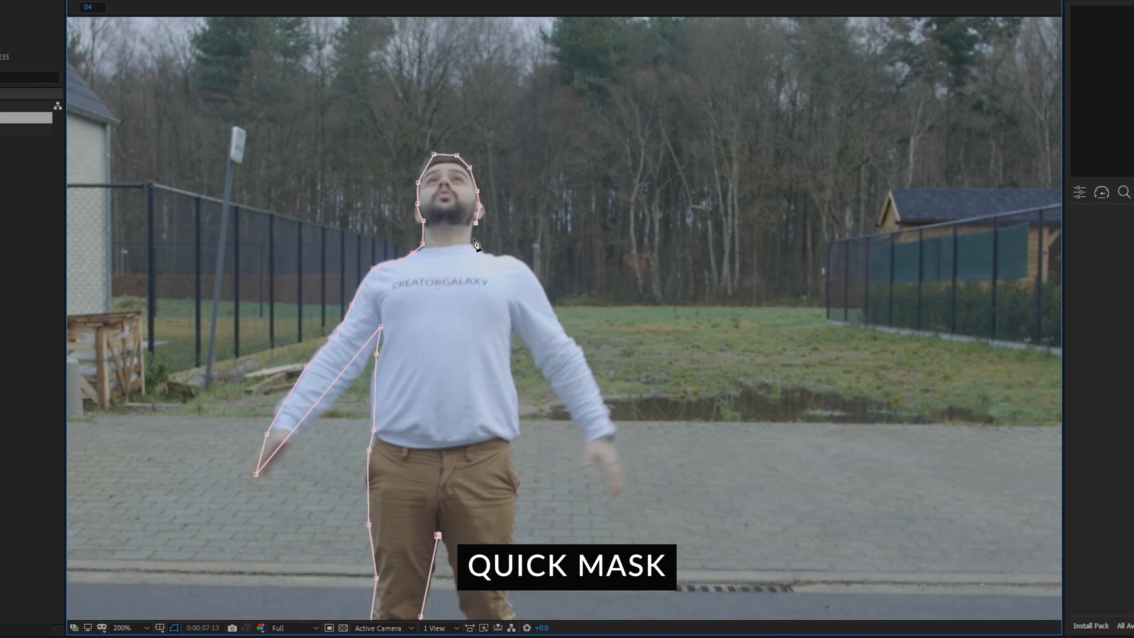
- Continue the mask around the man's left arm and down his torso and left leg, closing it at the crotch
left_click(529, 349)
left_click(511, 316)
left_click(514, 392)
left_click(516, 426)
left_click(513, 451)
left_click(515, 493)
left_click_drag(491, 580, 488, 351)
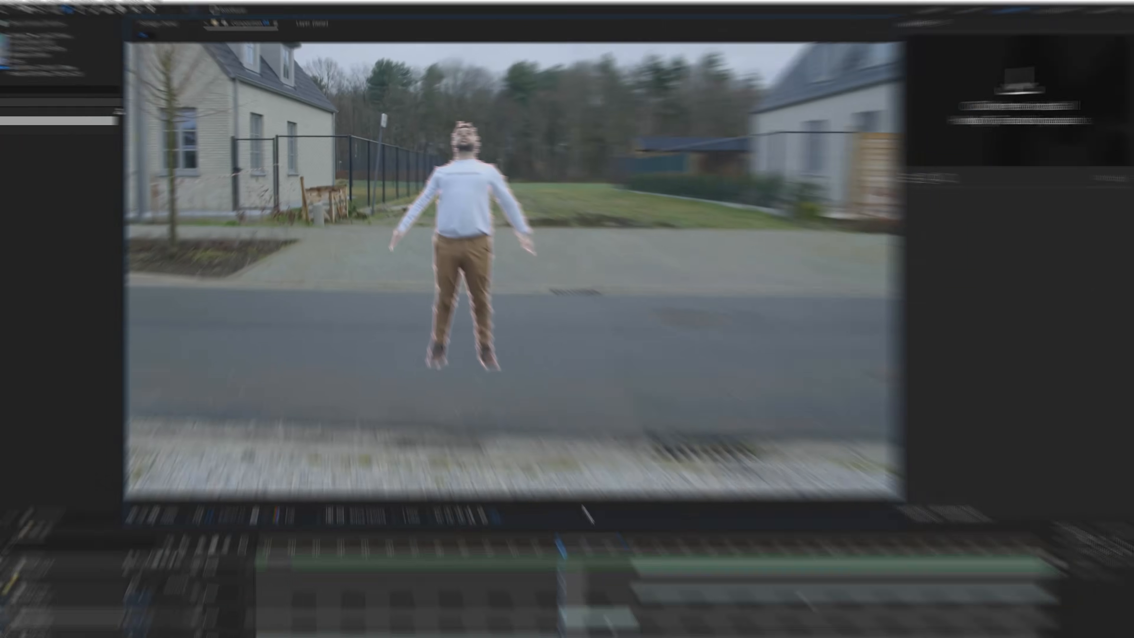
- Go to 0:00:07:12 and reveal the Position and Scale properties of the masked 04.mp4 copy
left_click(52, 620)
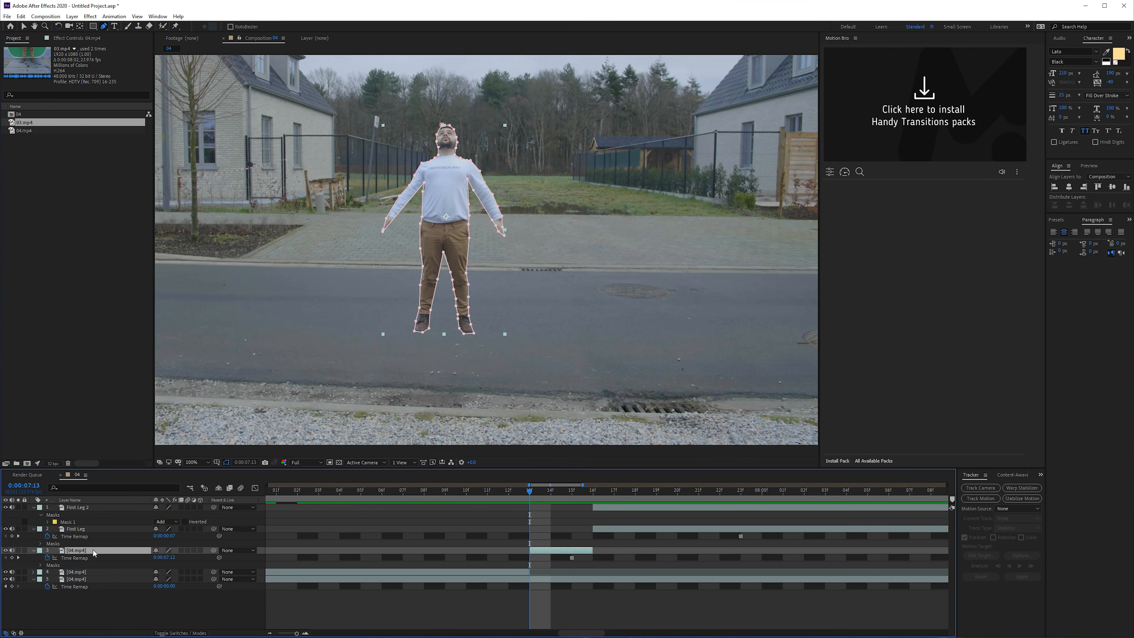
key("Page_Up")
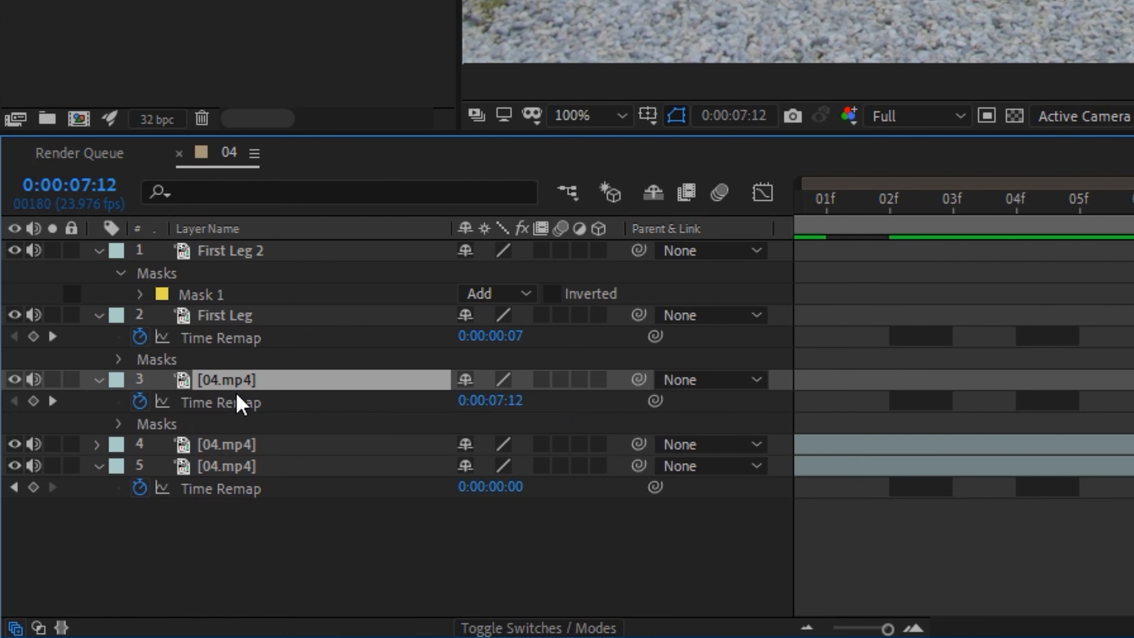
key("p")
key("shift+s")
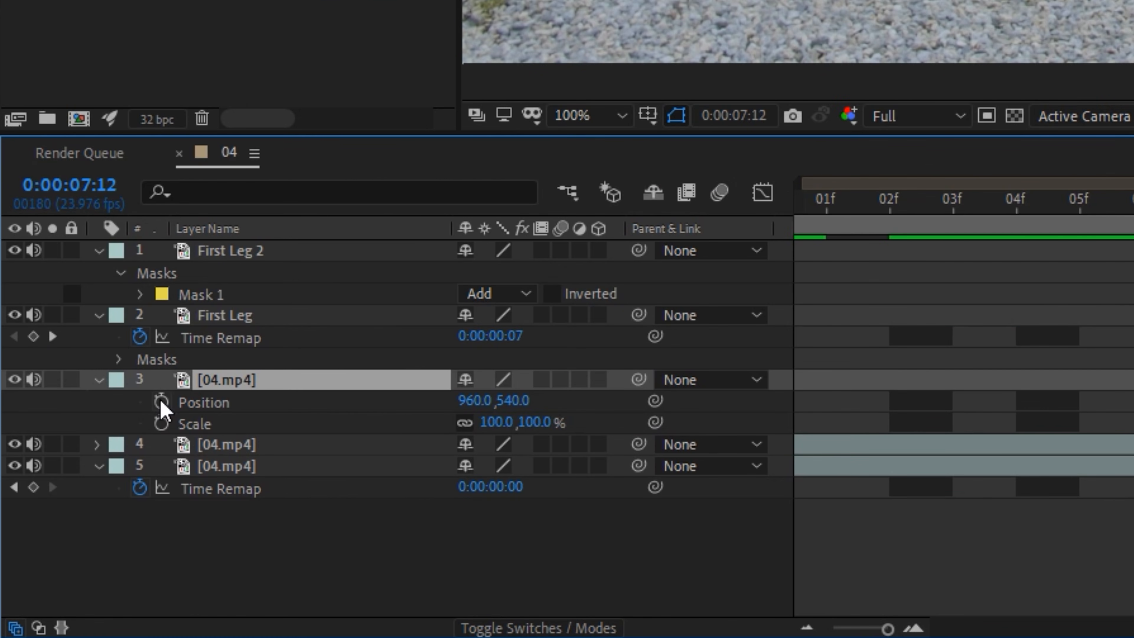
left_click(162, 401)
left_click(162, 423)
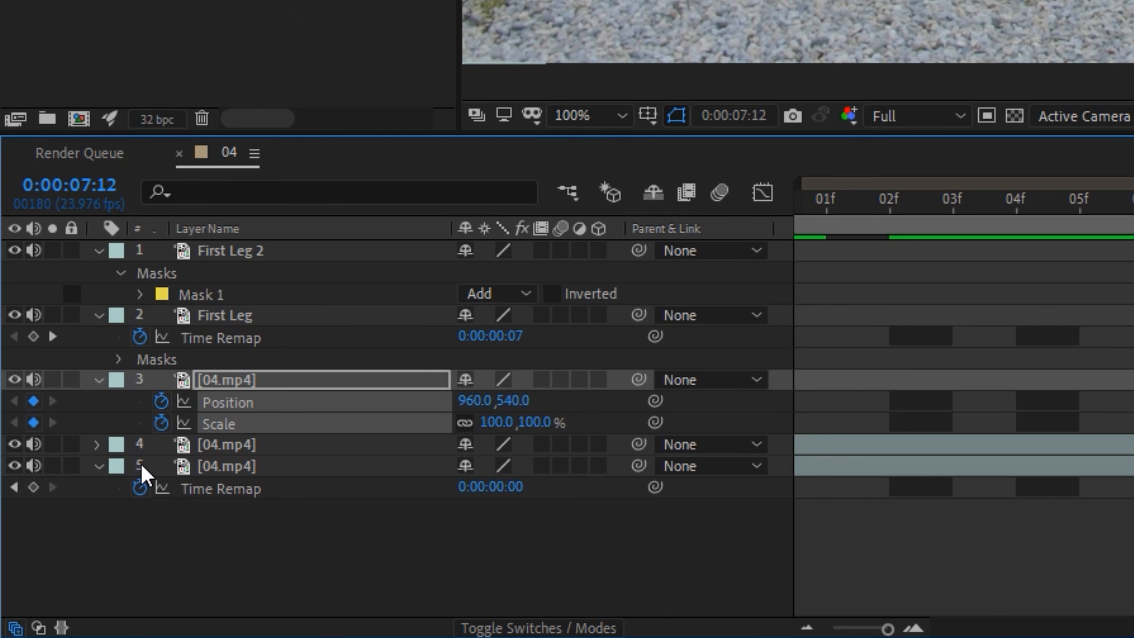
key("Delete")
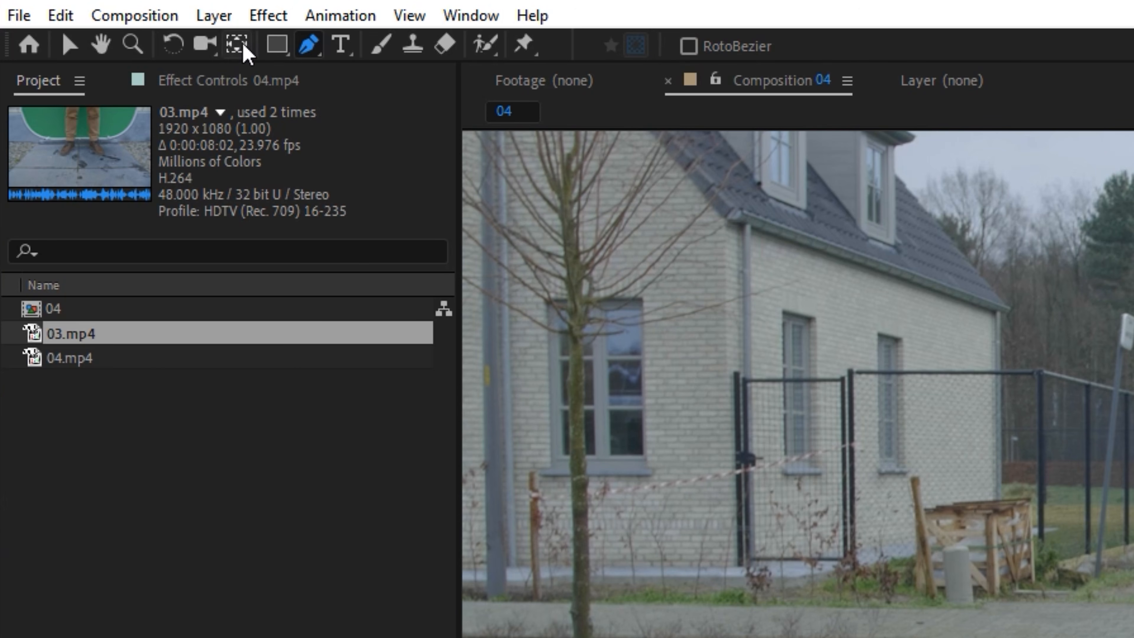
- Move the masked copy's anchor point down between the man's shoes and add Position and Scale keyframes at 0:00:07:12
left_click(241, 45)
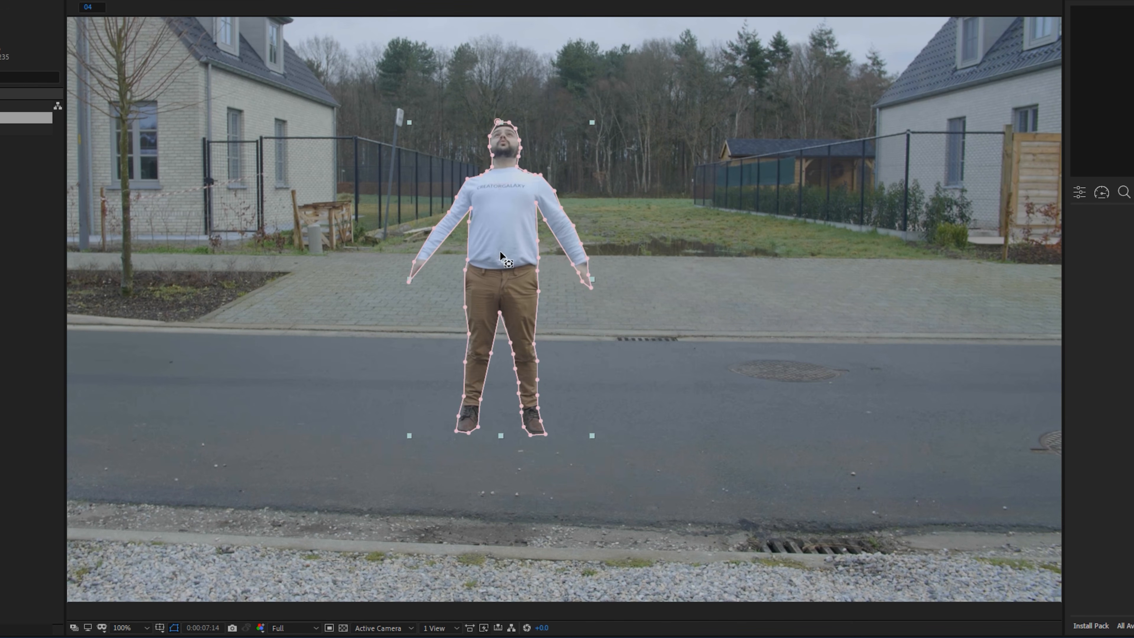
left_click_drag(500, 253, 503, 259)
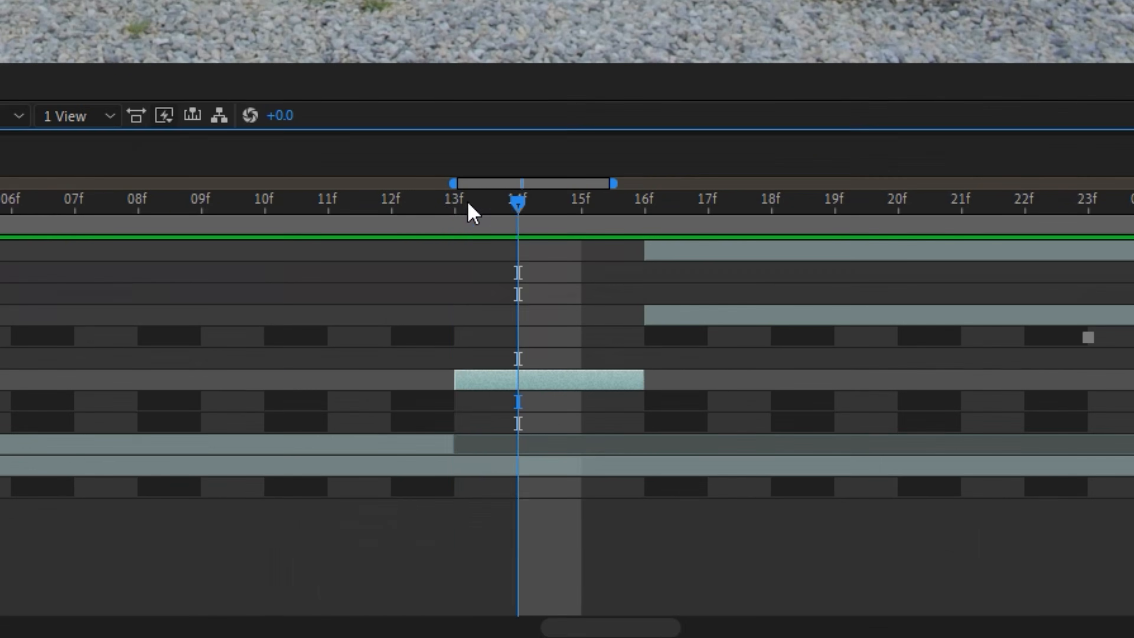
left_click_drag(533, 494, 517, 496)
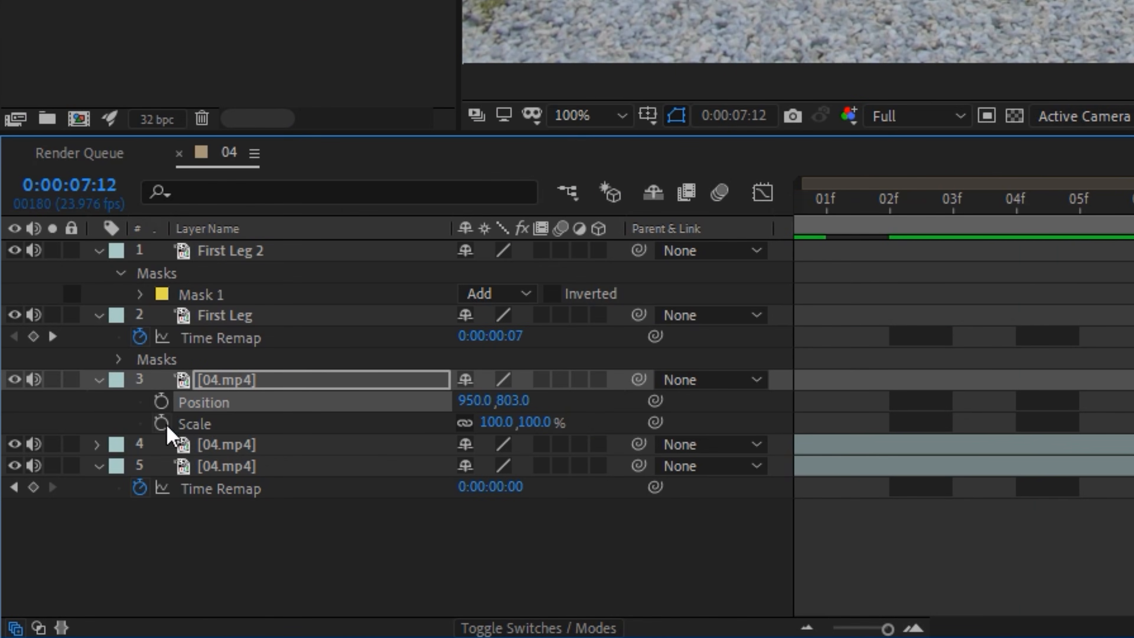
left_click(161, 401)
left_click(161, 423)
- At 0:00:07:16, scale the masked copy to 421% to match the giant legs, ending the layer at that frame
left_click_drag(391, 202, 633, 250)
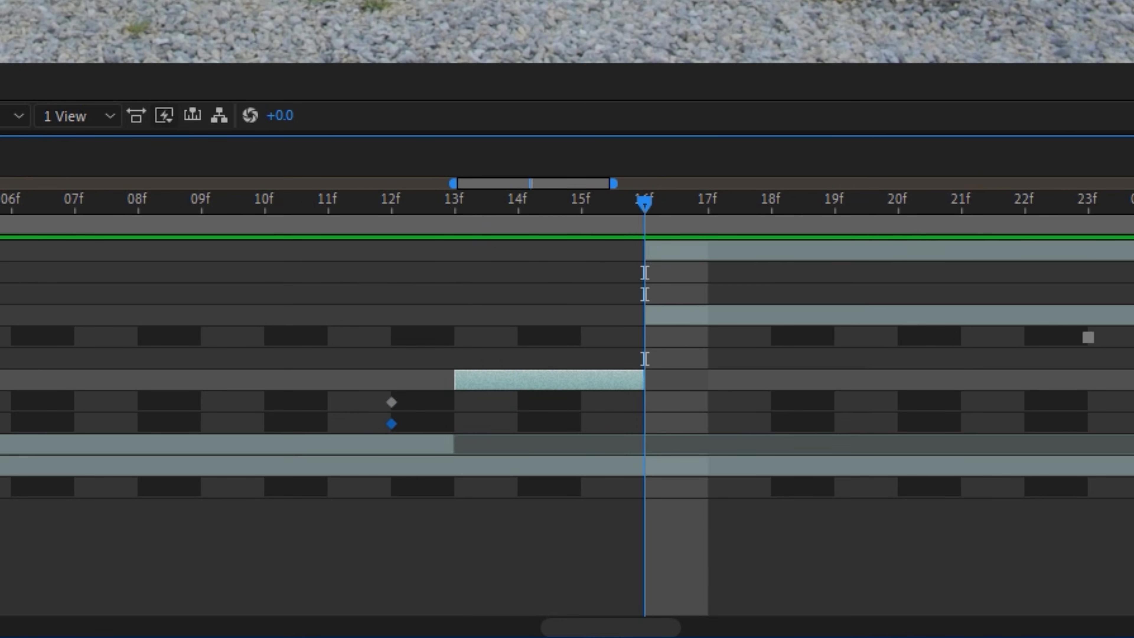
left_click(104, 551)
key("Page_Up")
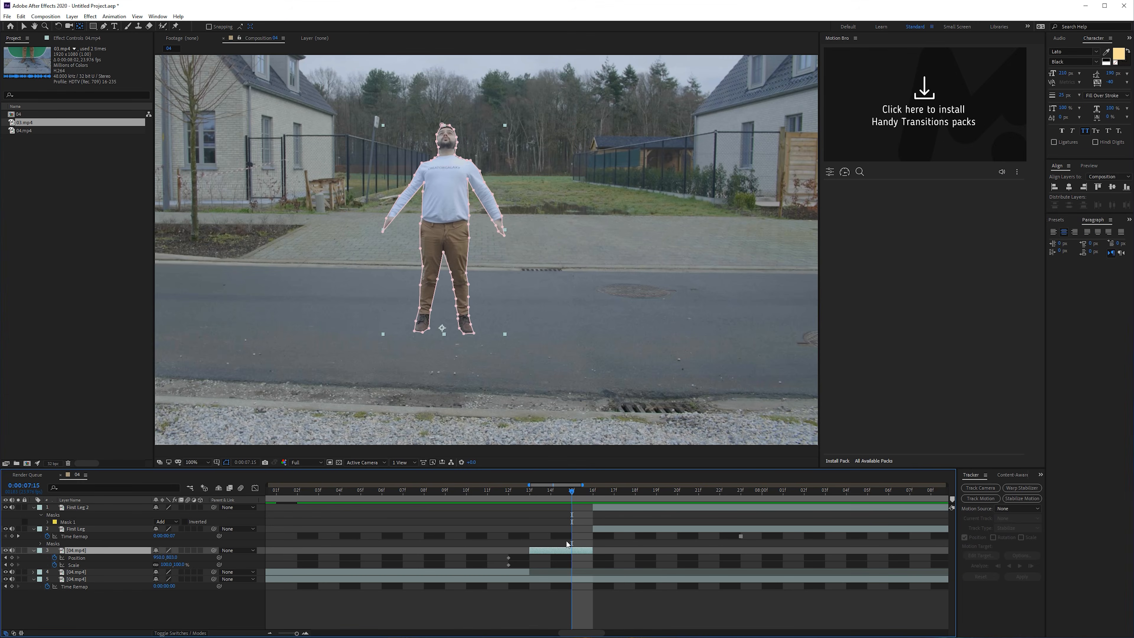
left_click_drag(592, 551, 607, 552)
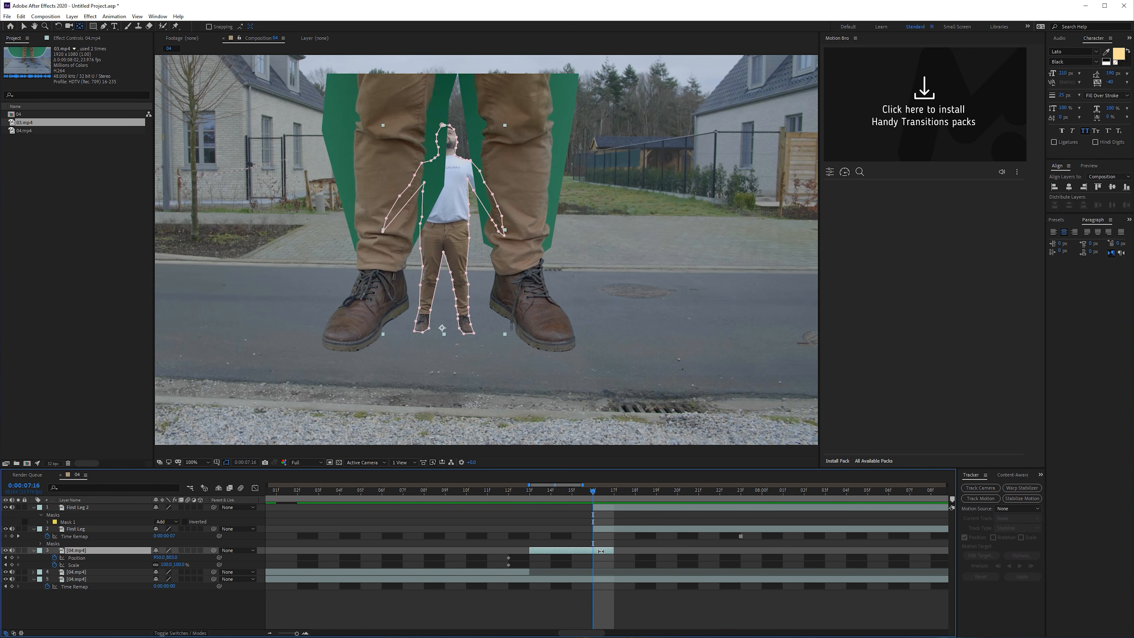
key("s")
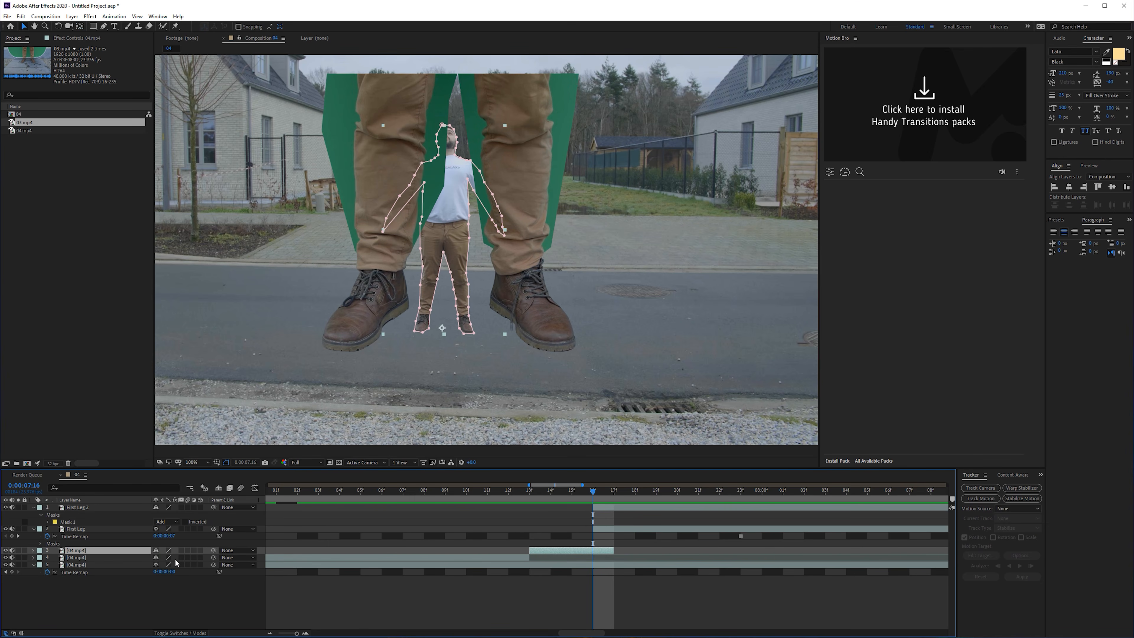
left_click_drag(178, 559, 323, 553)
left_click_drag(538, 299, 535, 298)
left_click_drag(616, 548, 593, 547)
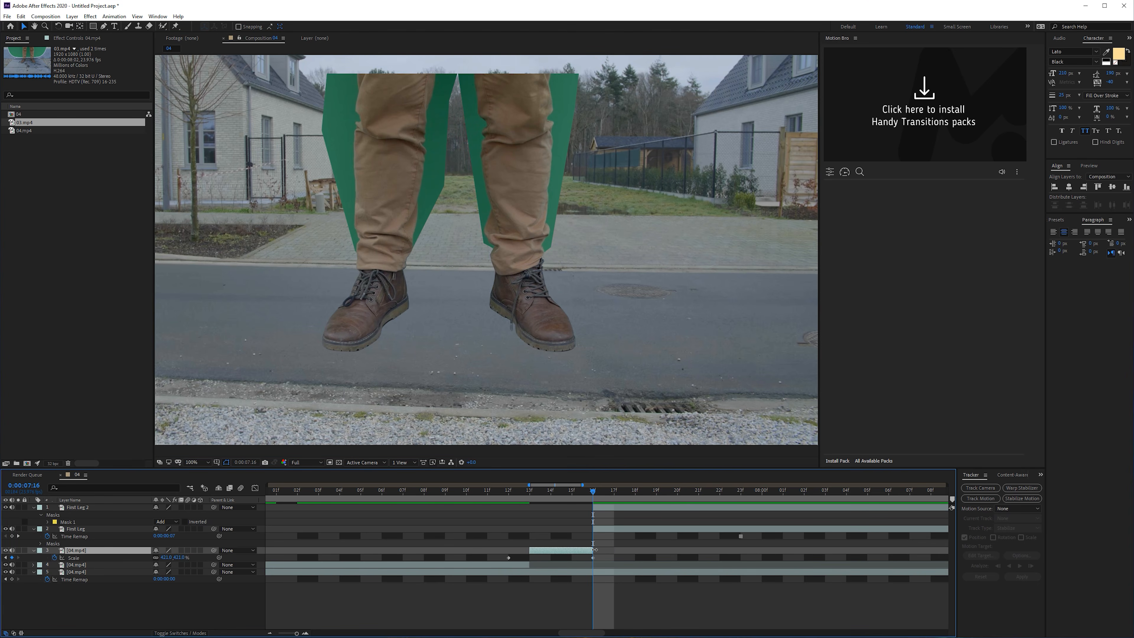
- Enable motion blur for the masked copy and the composition, and preview the growth from 0:00:07:12
left_click_drag(591, 492, 575, 531)
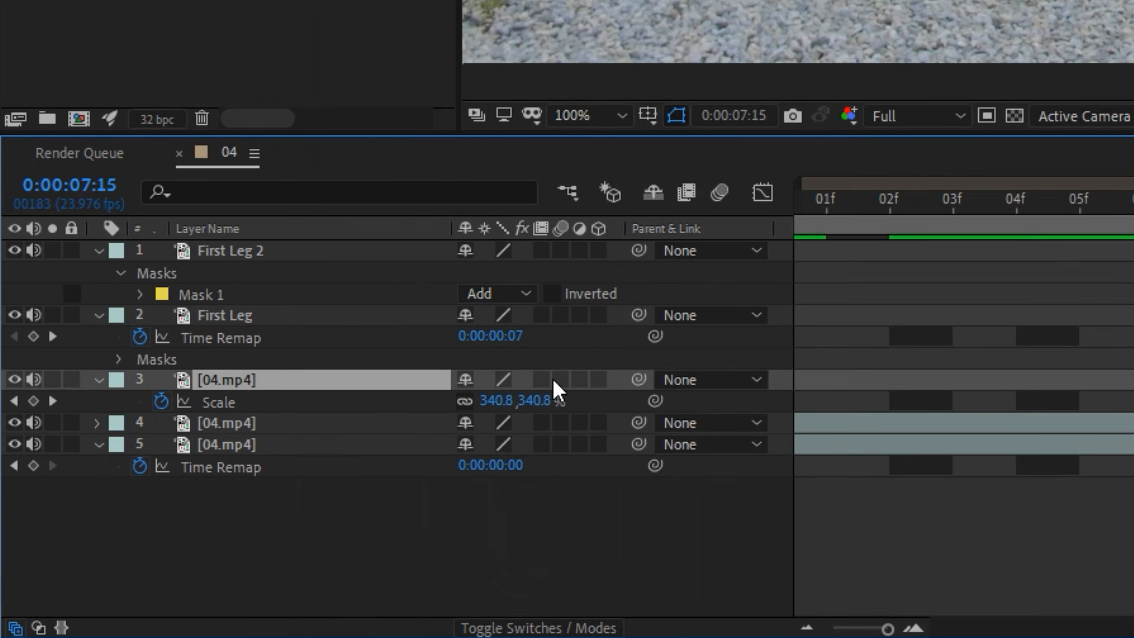
left_click(186, 551)
left_click_drag(571, 493, 508, 525)
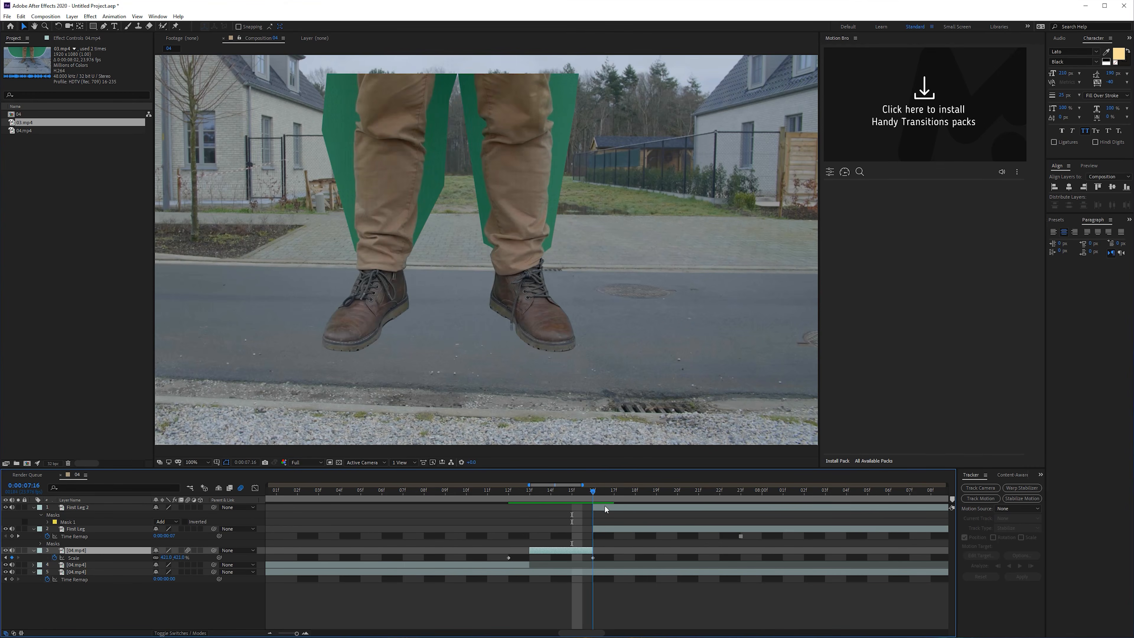
key("space")
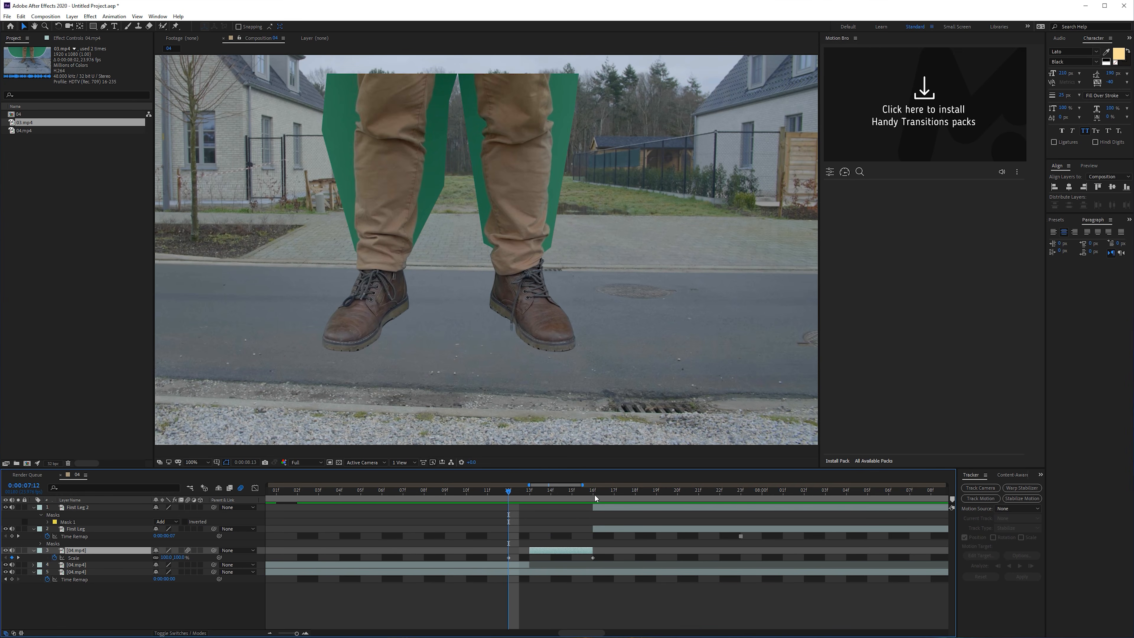
- Collapse the properties of all layers and make all five of them 3D layers
left_click_drag(595, 494, 614, 495)
key("ctrl+a")
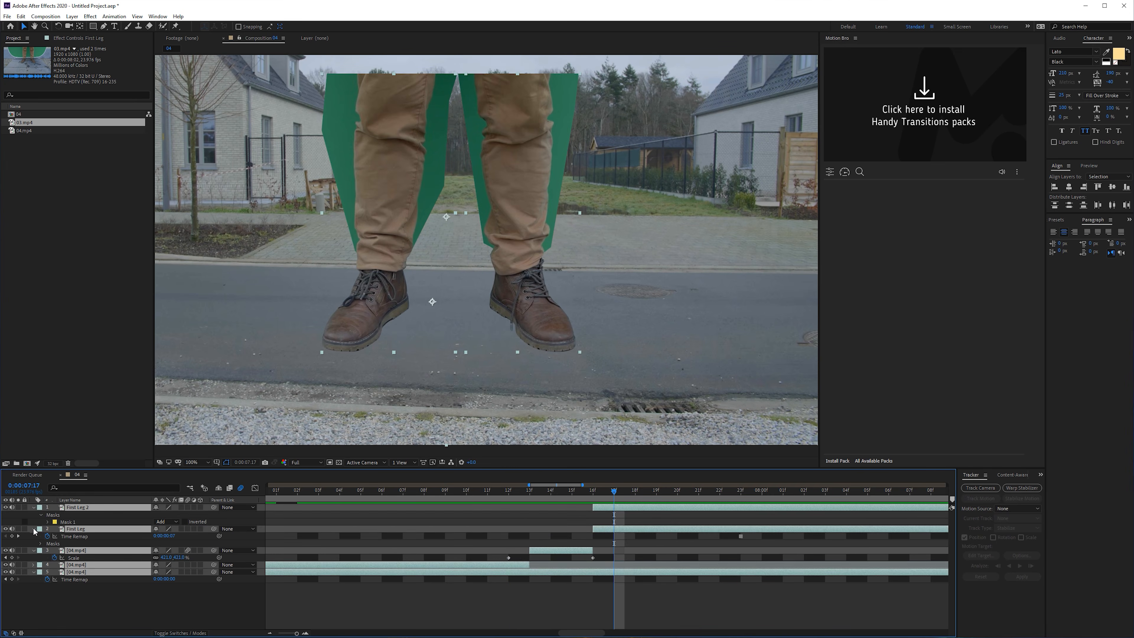
left_click(34, 529)
left_click(62, 558)
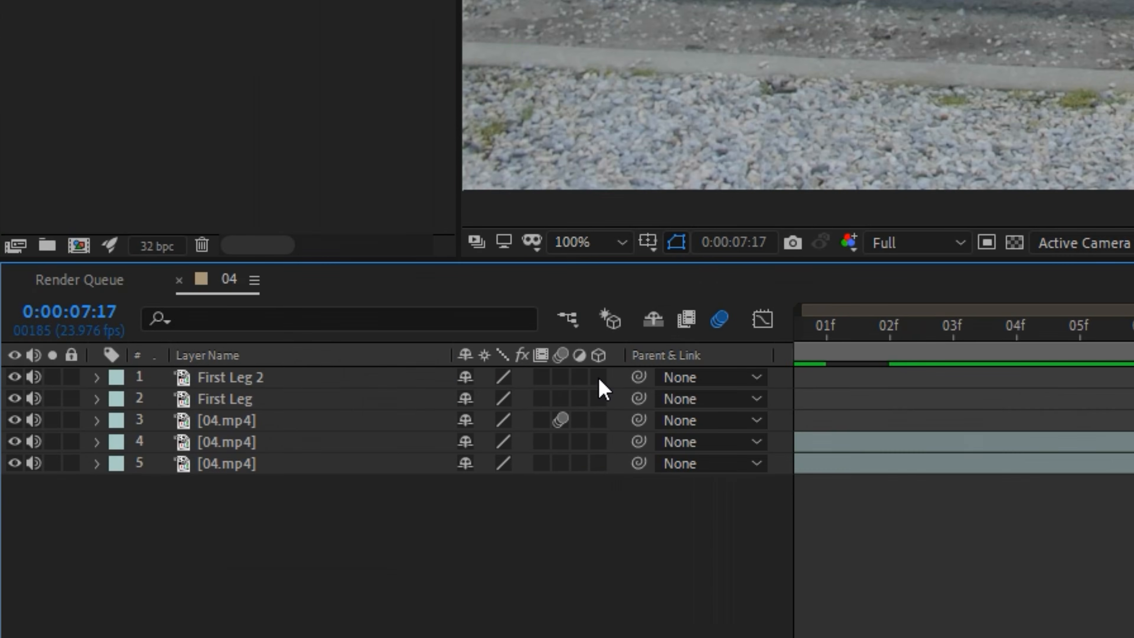
left_click_drag(599, 379, 587, 519)
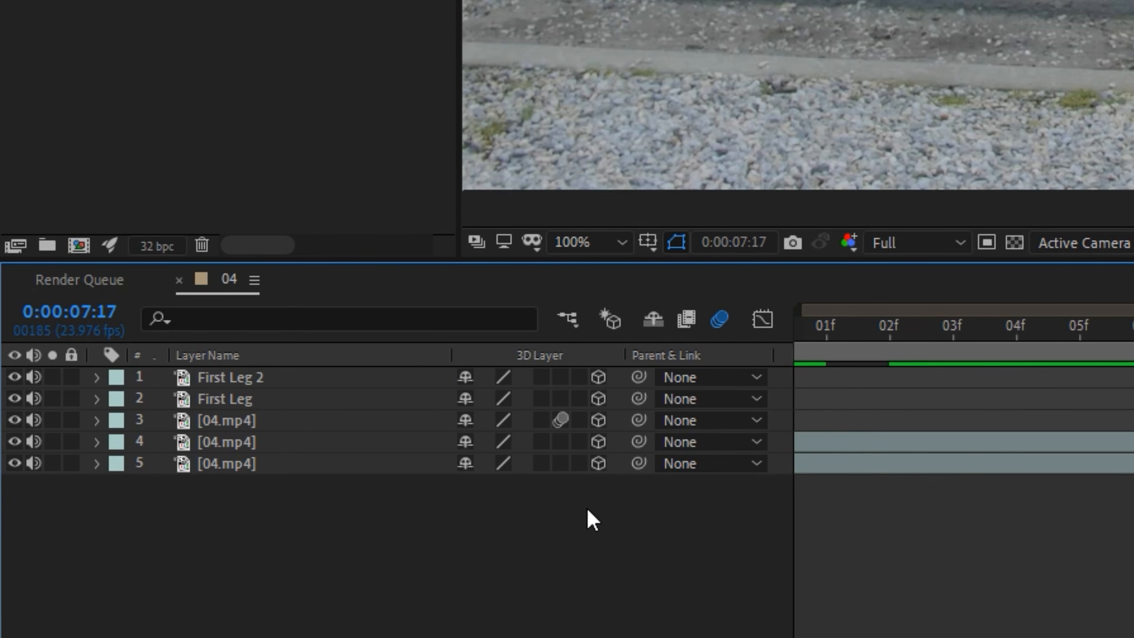
- Add a new camera to the composition with the offered camera settings
right_click(252, 580)
mouse_move(336, 309)
left_click(688, 422)
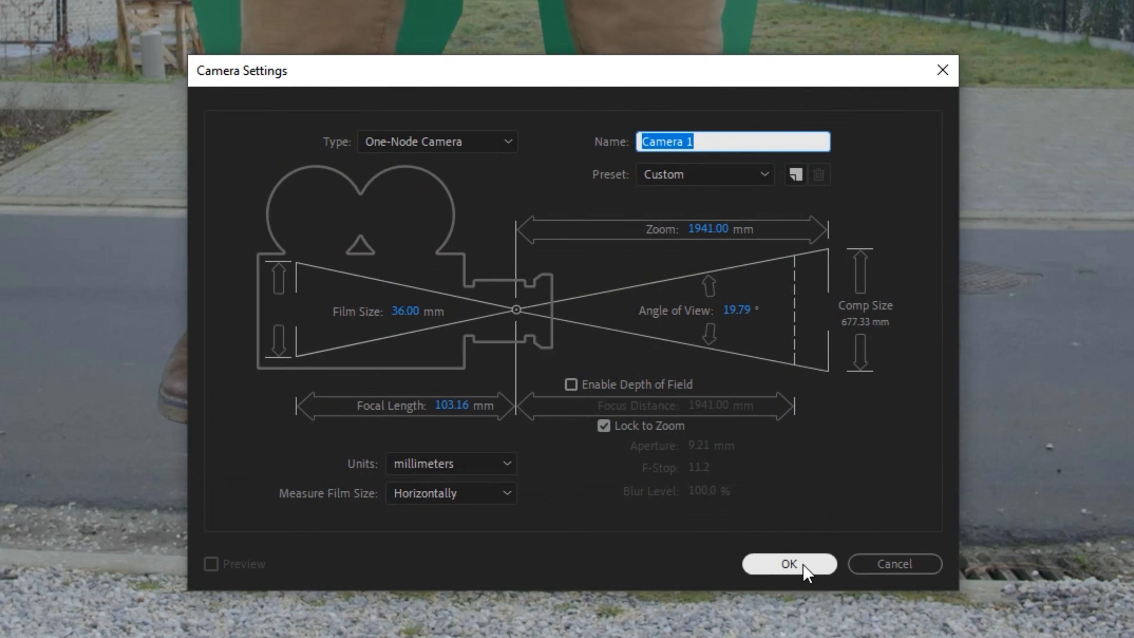
left_click(803, 564)
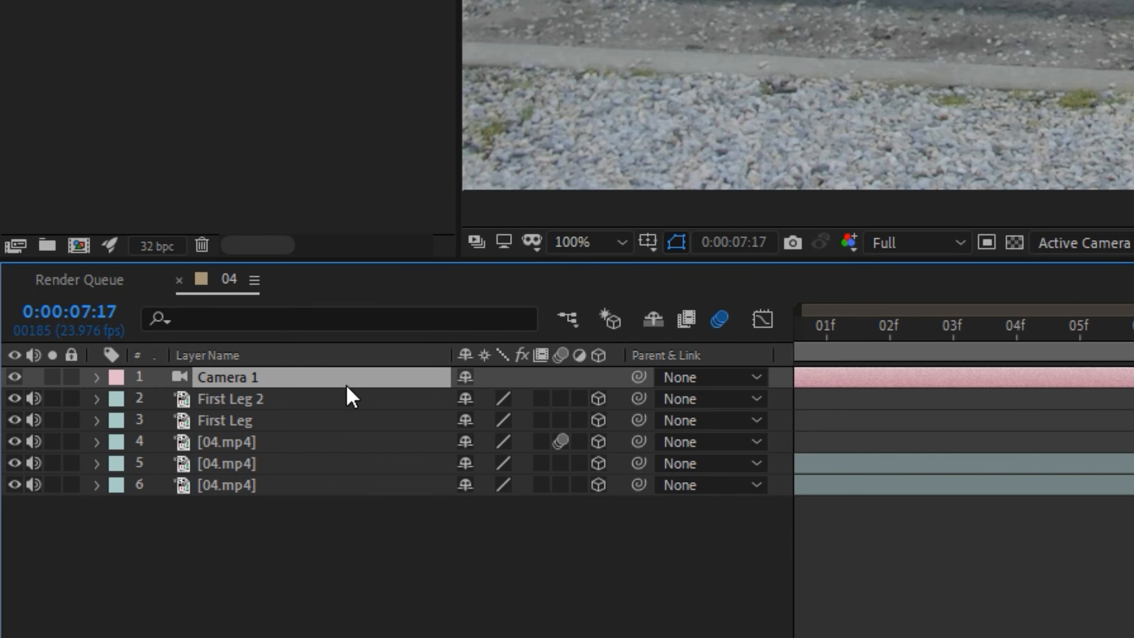
- Try tilting the camera with its X Rotation and undo the tilt
key("r")
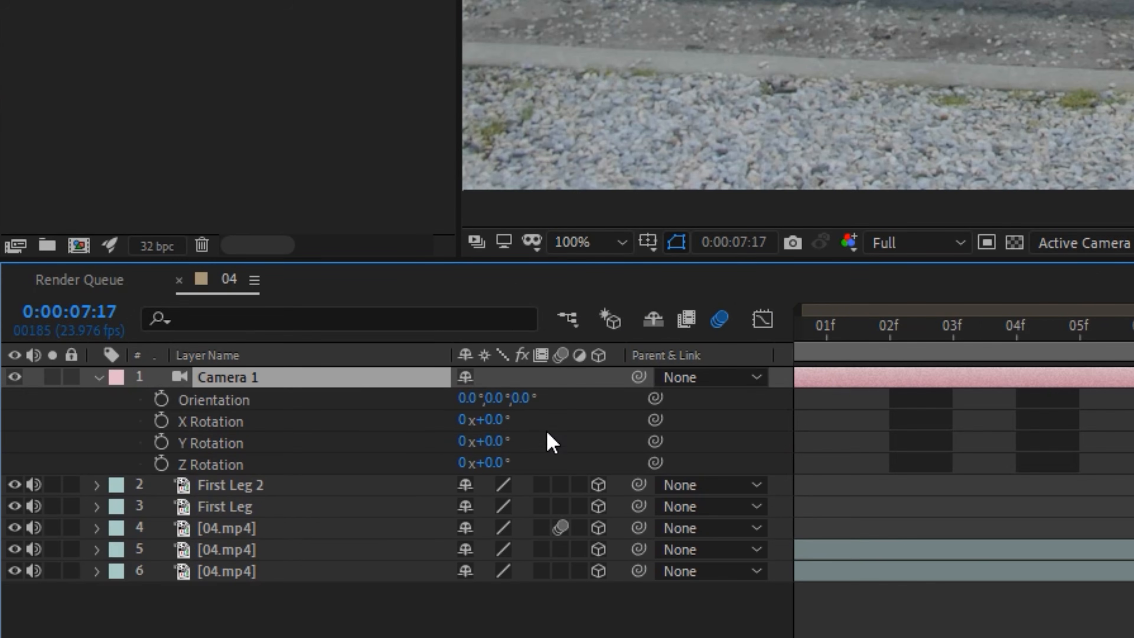
mouse_move(504, 422)
left_mouse_down()
mouse_move(518, 433)
mouse_move(508, 441)
left_mouse_up()
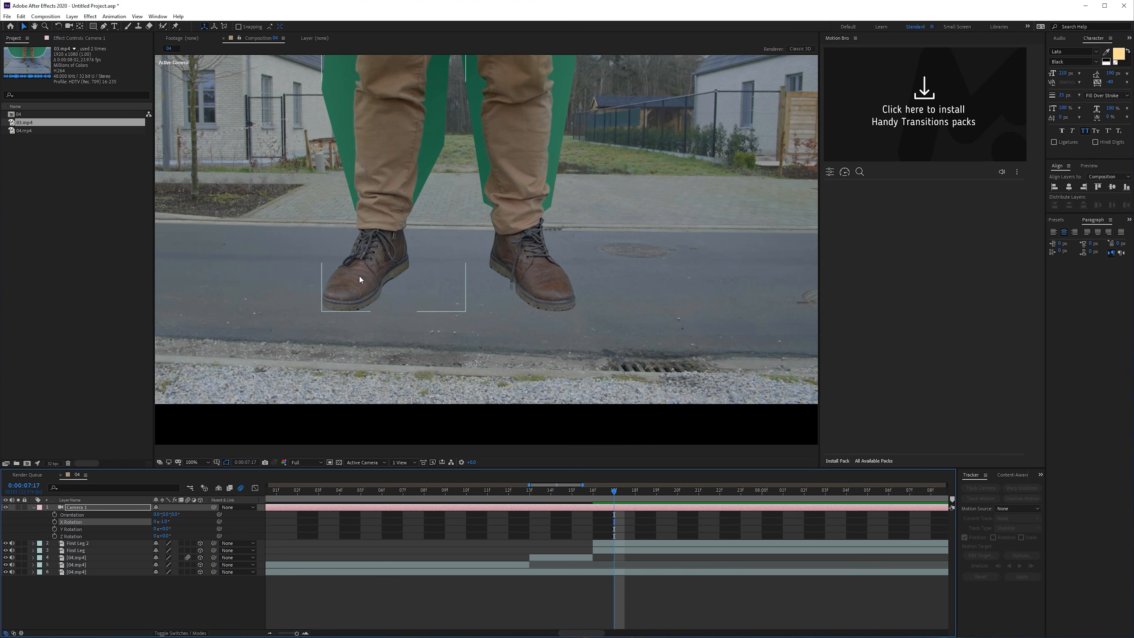
key("ctrl+z")
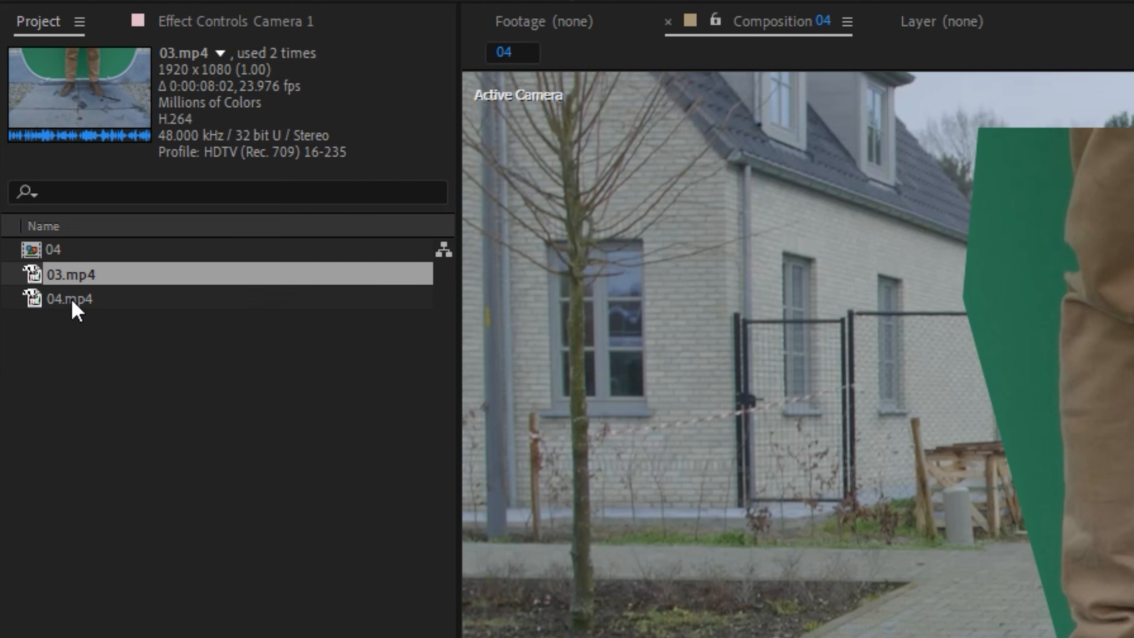
- Add 03.mp4 directly beneath the camera layer and slide it in time until its upward tilt along the legs falls around 0:00:07:16
left_click_drag(79, 280, 236, 257)
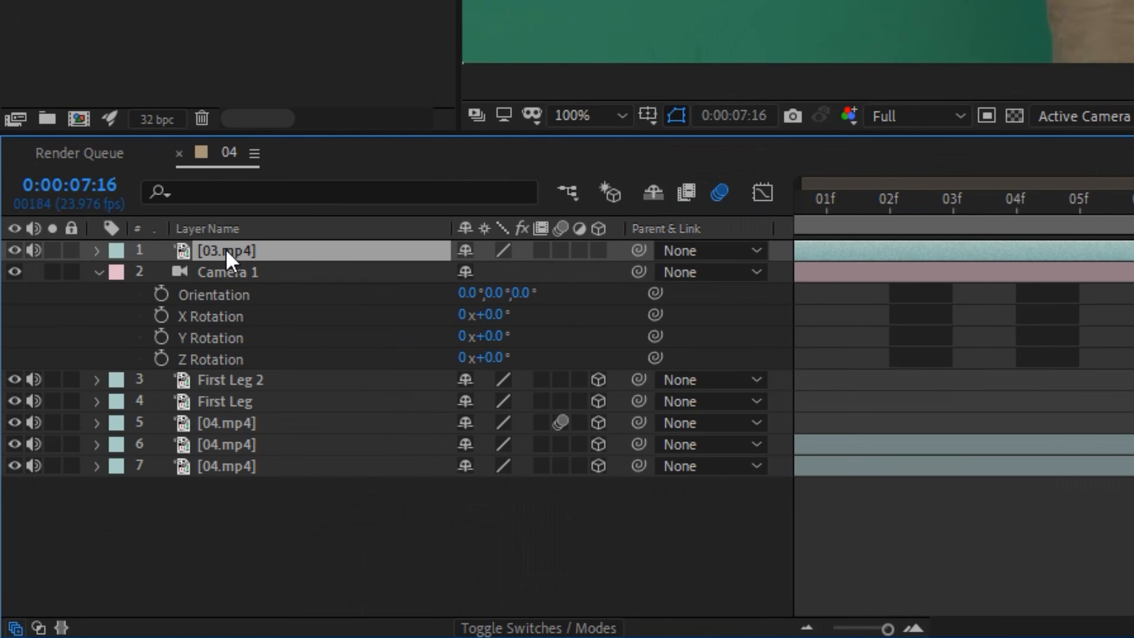
left_click_drag(77, 508, 80, 539)
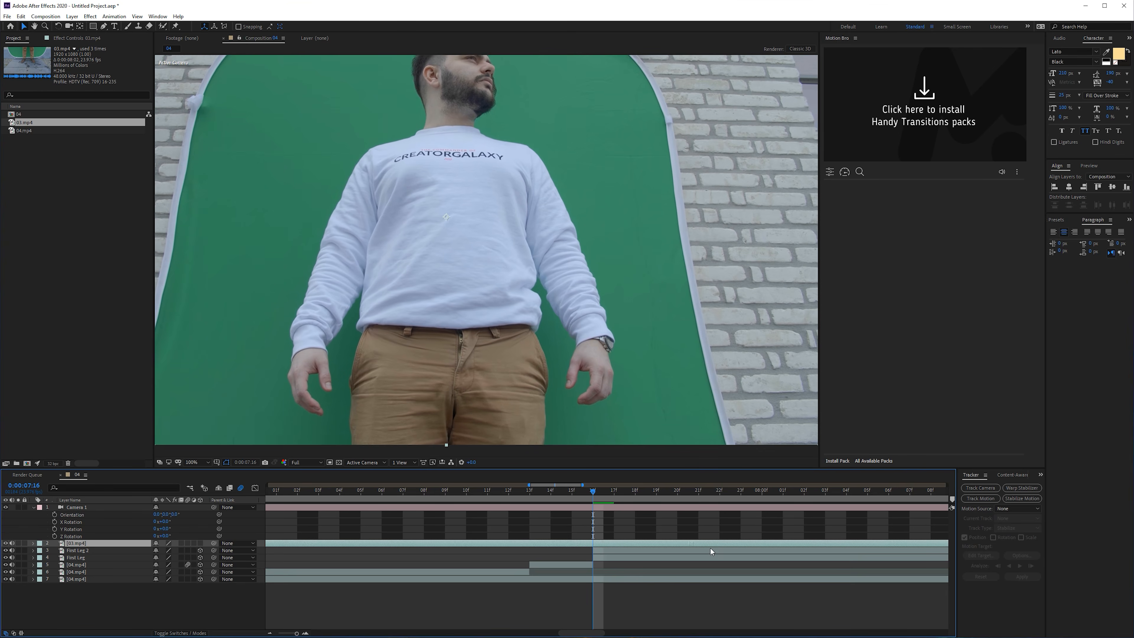
left_click_drag(478, 549, 955, 556)
scroll(357, 606, "down", 4)
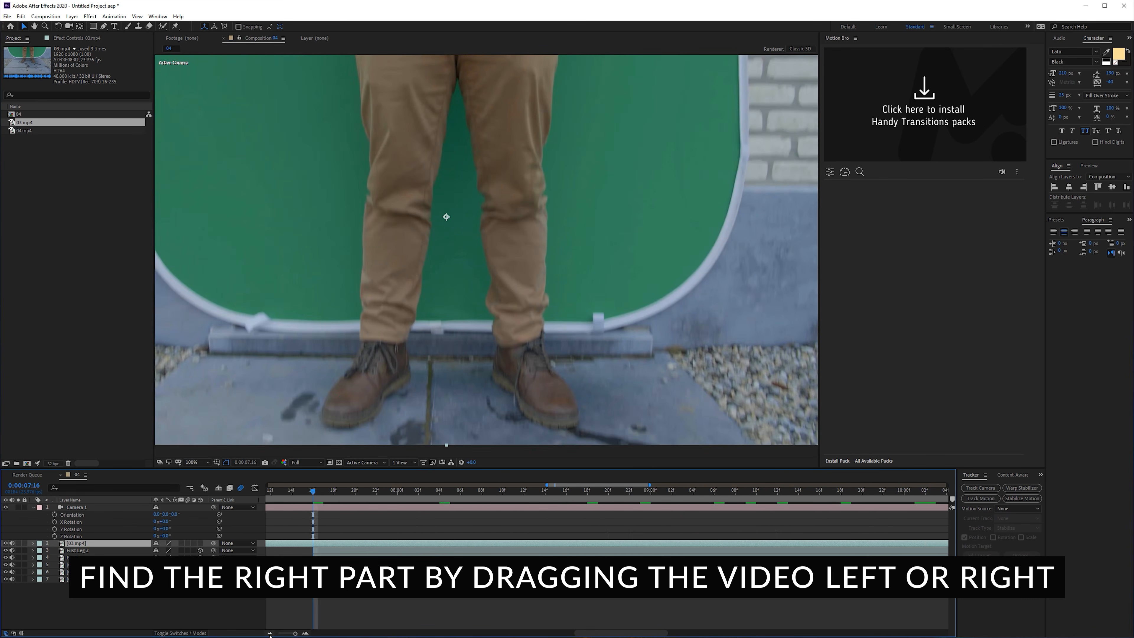
mouse_move(343, 545)
left_mouse_down()
mouse_move(322, 547)
mouse_move(347, 545)
left_mouse_up()
- Toggle the visibility of the 03.mp4 layer to compare it with the giant legs, and scrub just past 0:00:07:16
left_click(6, 544)
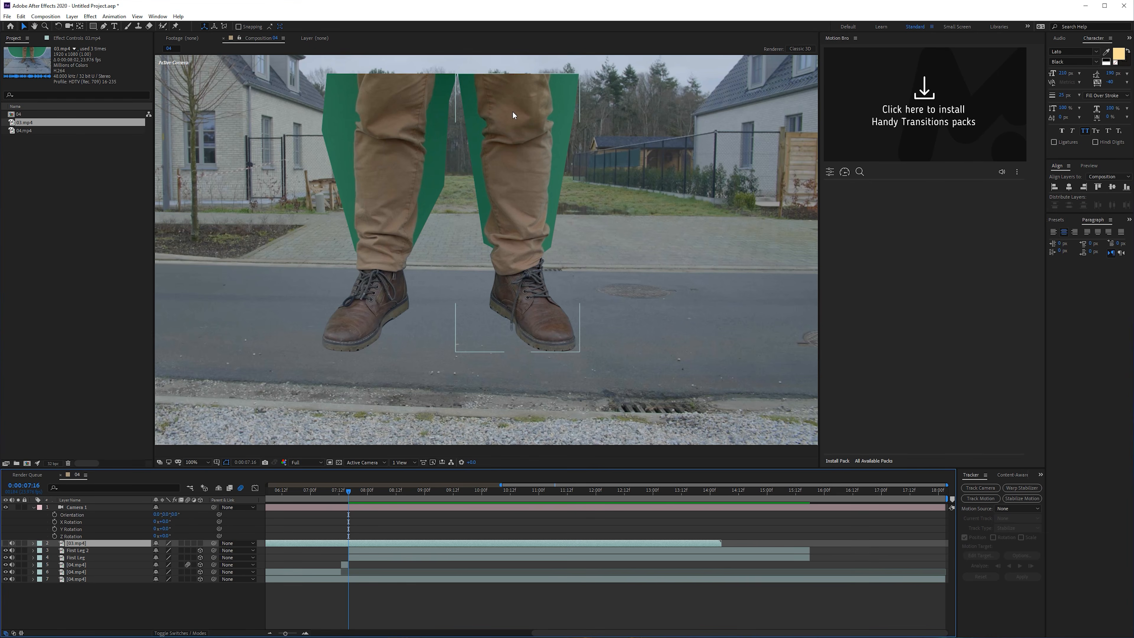
left_click(5, 543)
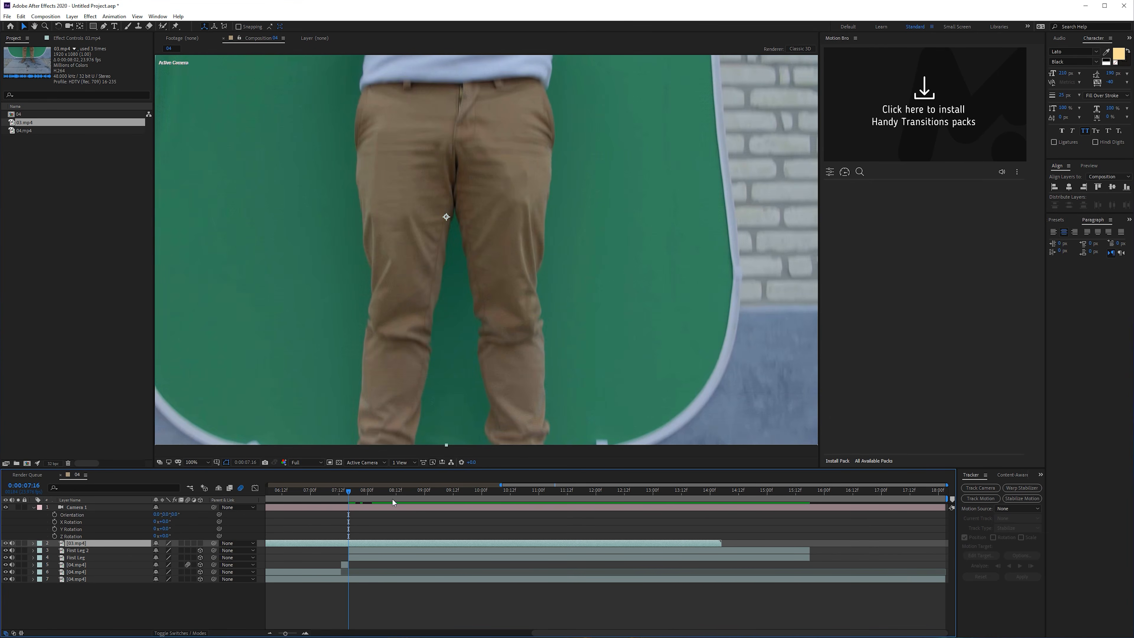
left_click(355, 491)
left_click_drag(360, 493, 361, 492)
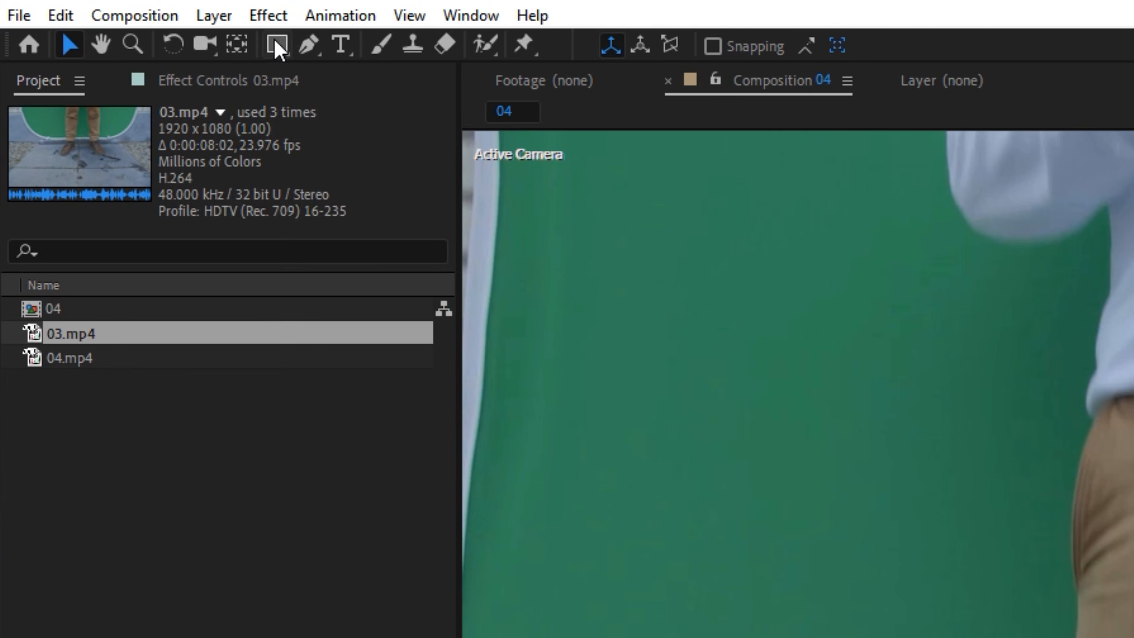
- Draw a rectangular mask around the torso hem and upper legs on 03.mp4 and freeze the layer's frame at 0:00:07:20
left_click(276, 44)
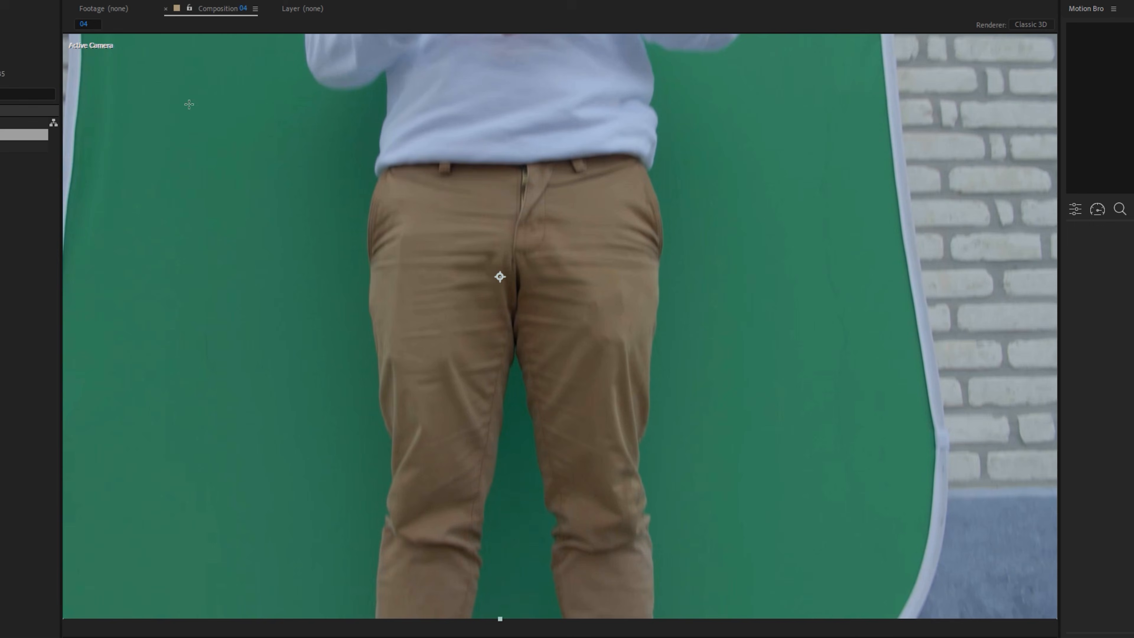
left_click_drag(261, 130, 743, 592)
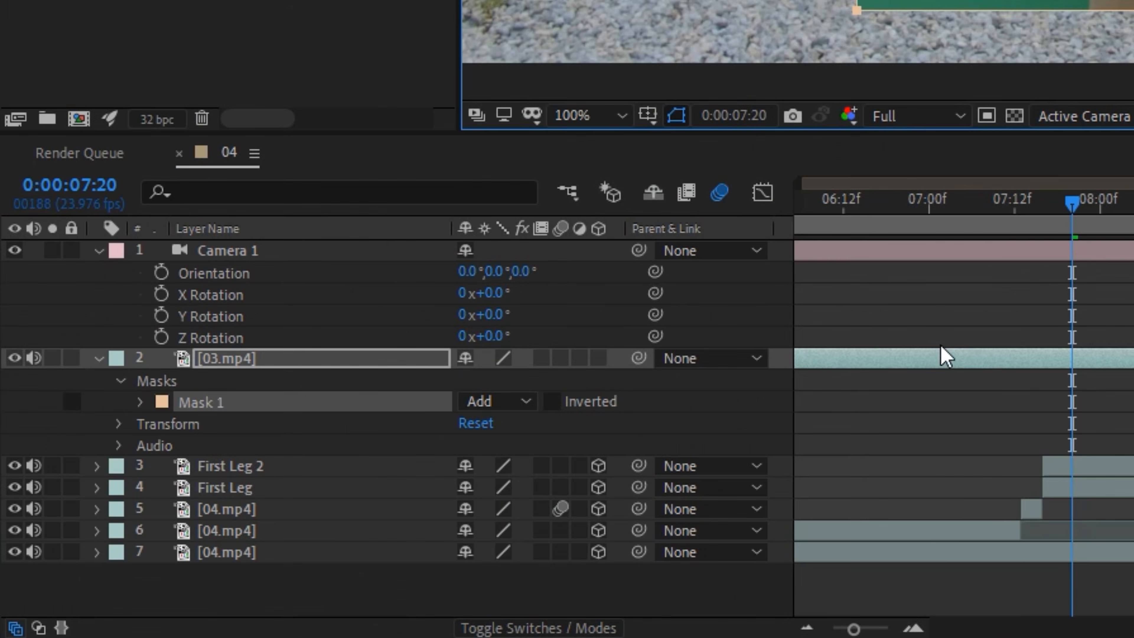
right_click(283, 347)
mouse_move(400, 297)
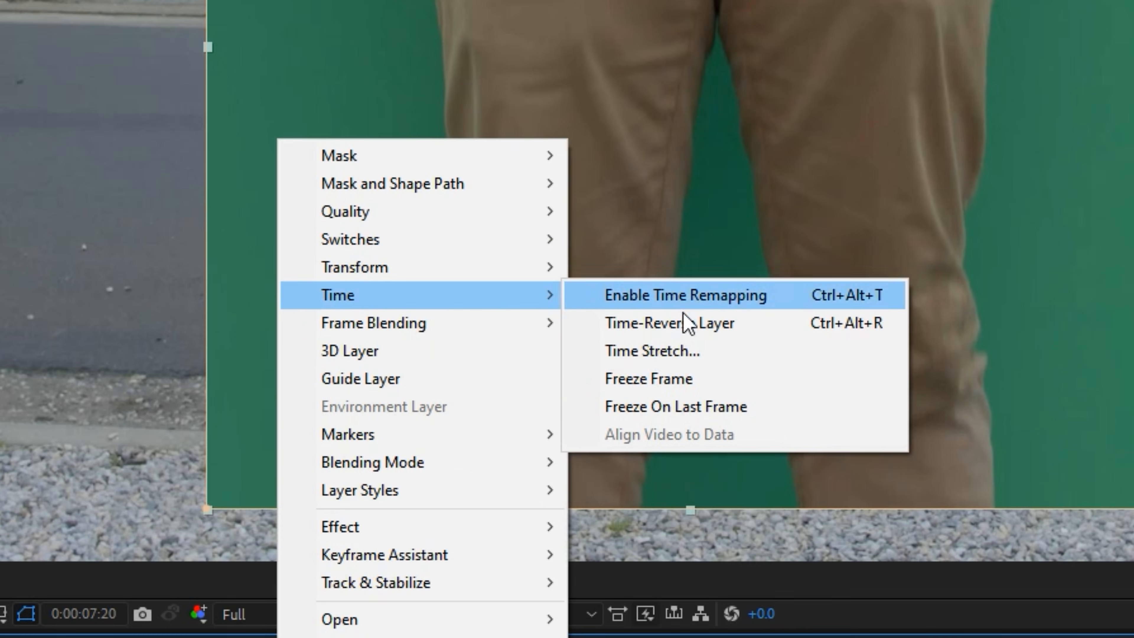
left_click(690, 383)
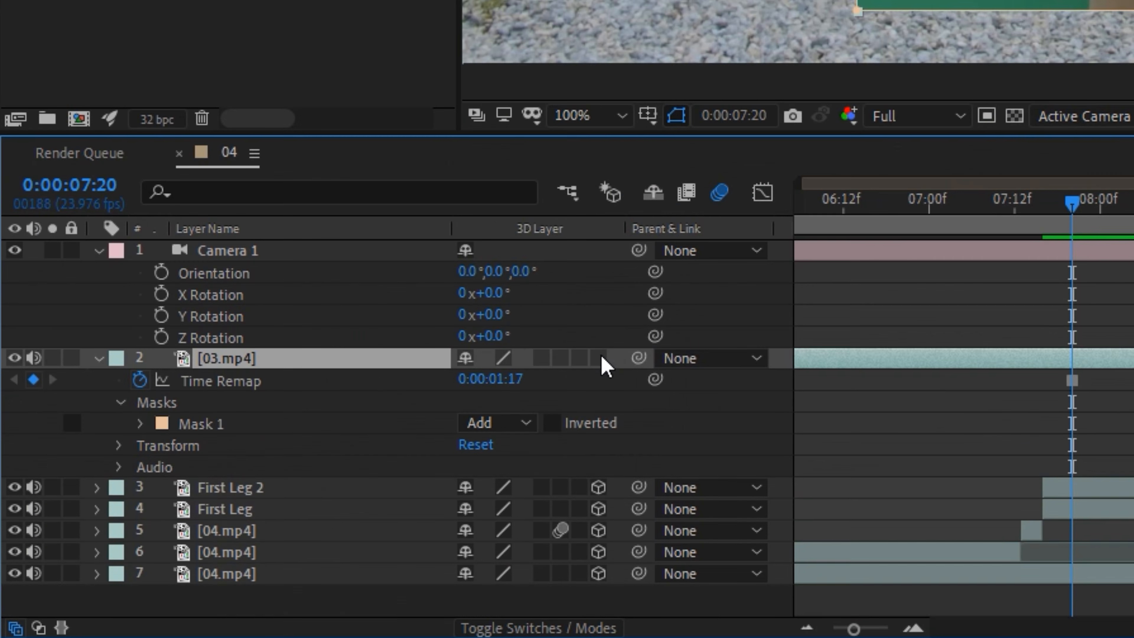
- Make 03.mp4 a 3D layer parented to Camera 1 and tilt the camera up to an X Rotation of 6°
left_click(599, 358)
left_click_drag(638, 358, 224, 250)
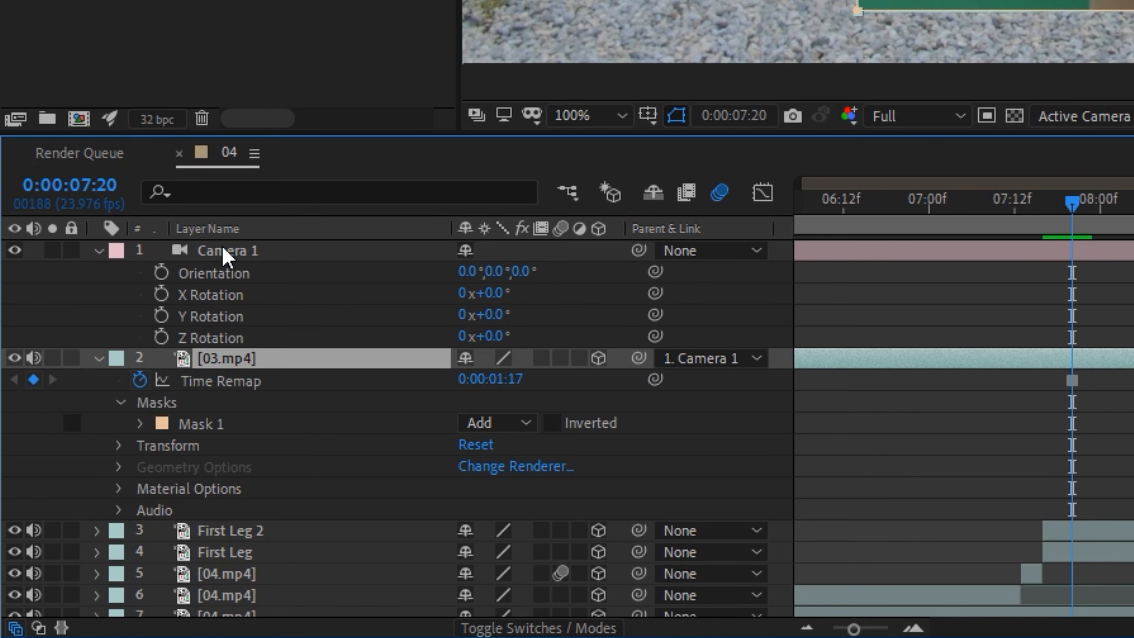
mouse_move(500, 292)
left_mouse_down()
mouse_move(520, 293)
mouse_move(511, 293)
left_mouse_up()
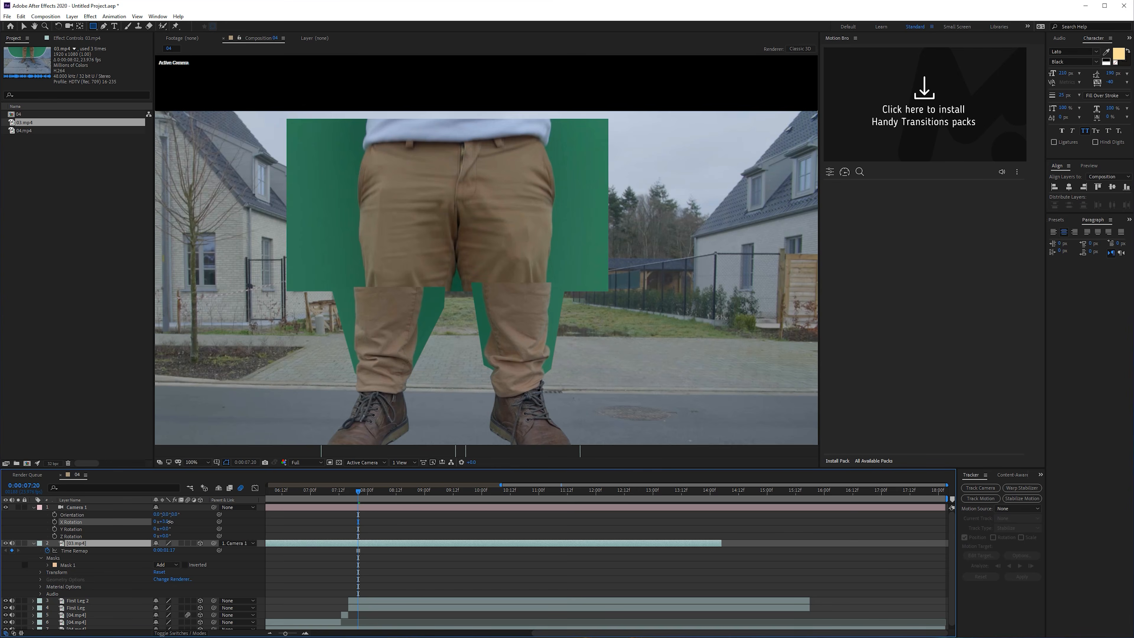
left_click_drag(169, 521, 181, 521)
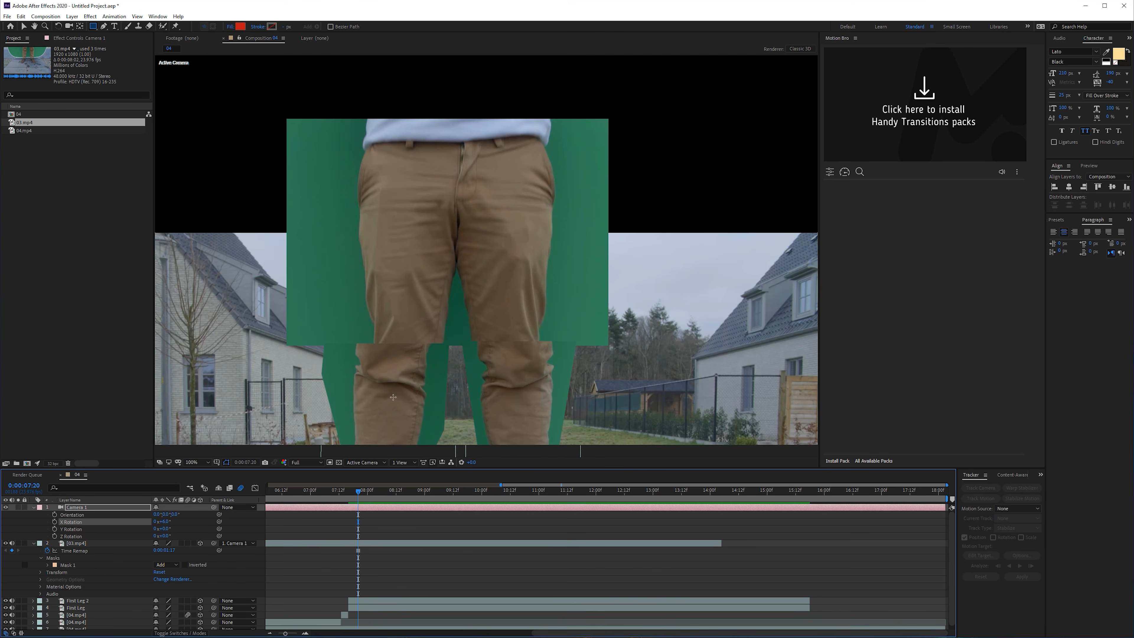
- Enlarge the masked 03.mp4 layer and move it up so its thighs line up with the giant legs
key("v")
left_click(496, 279)
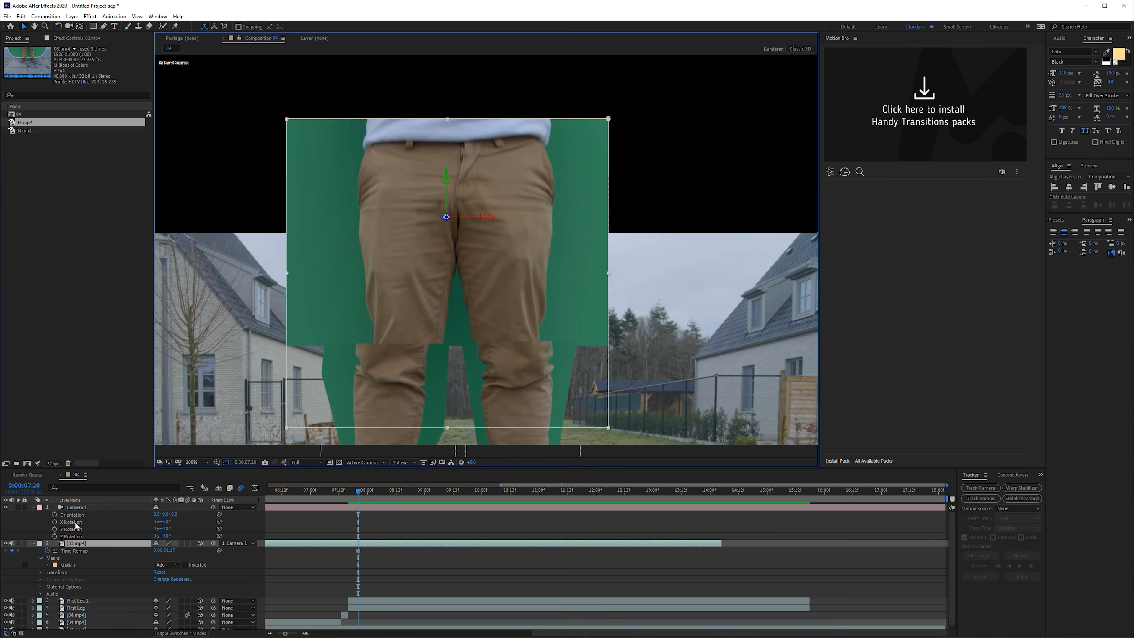
key("s")
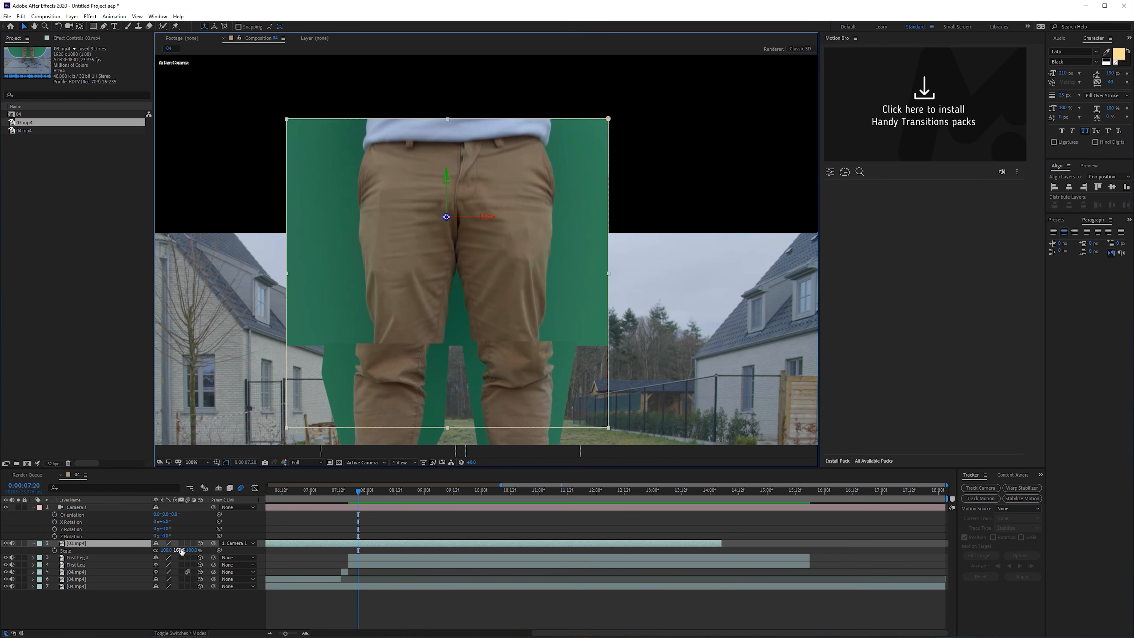
left_click_drag(182, 550, 190, 550)
left_click_drag(535, 304, 524, 268)
- Lower the opacity of 03.mp4 to see the giant legs through it, and toggle its visibility to compare the alignment
key("t")
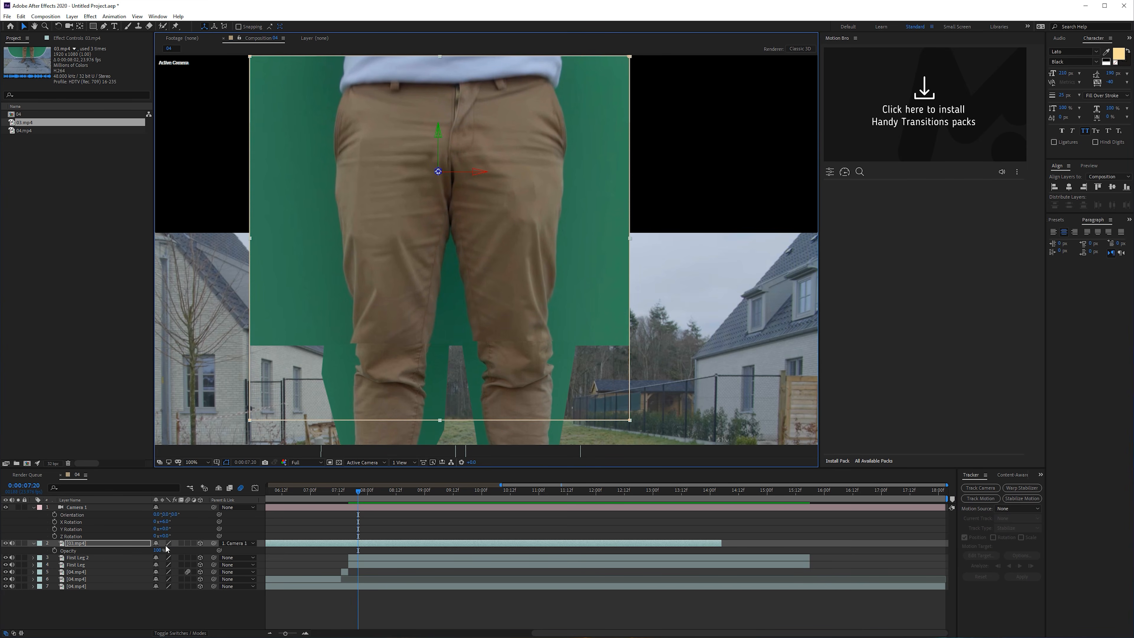
left_click(156, 550)
type("50")
key("Return")
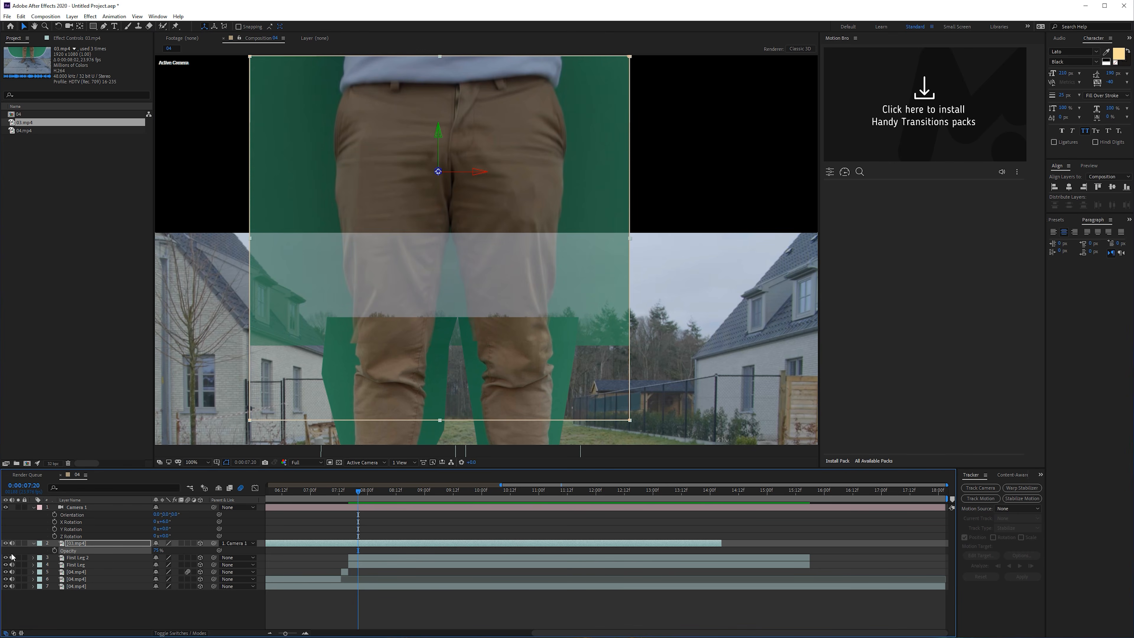
left_click(6, 543)
left_click(6, 543)
- Reduce the scale of 03.mp4 slightly and nudge its position to fine-tune the match with the giant legs
key("s")
left_click(167, 550)
key("Down")
key("Down")
key("Down")
key("Down")
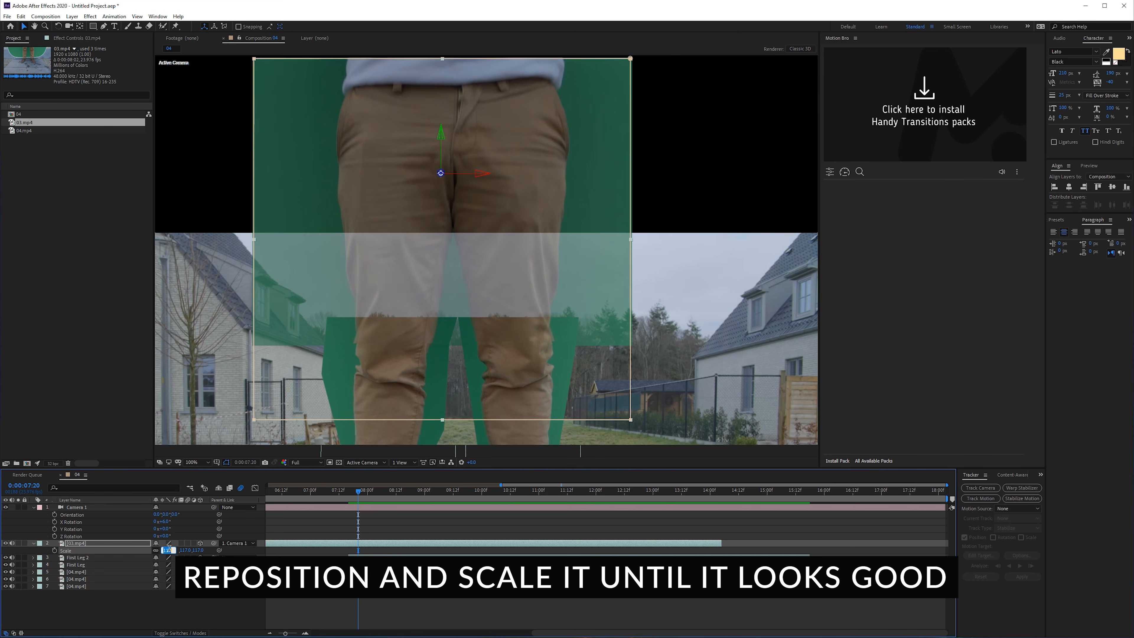
left_click_drag(380, 346, 380, 350)
double_click(379, 349)
left_click(262, 39)
- Feather the 03.mp4 mask by 25 pixels and set the layer's opacity to 100%
left_click(73, 544)
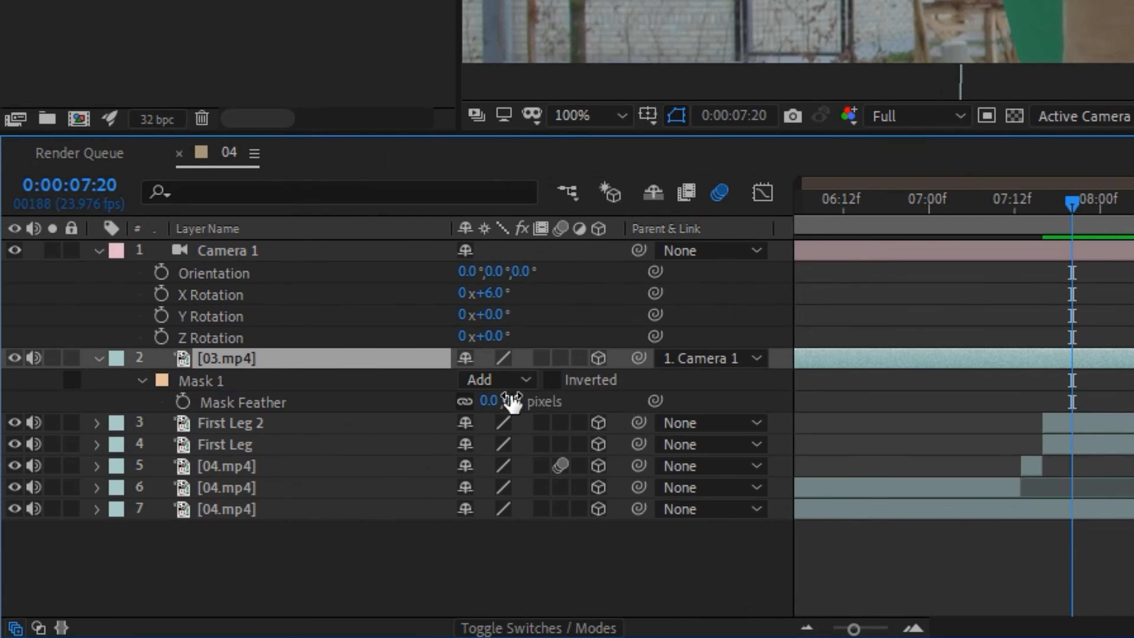
left_click(509, 401)
type("25")
key("Return")
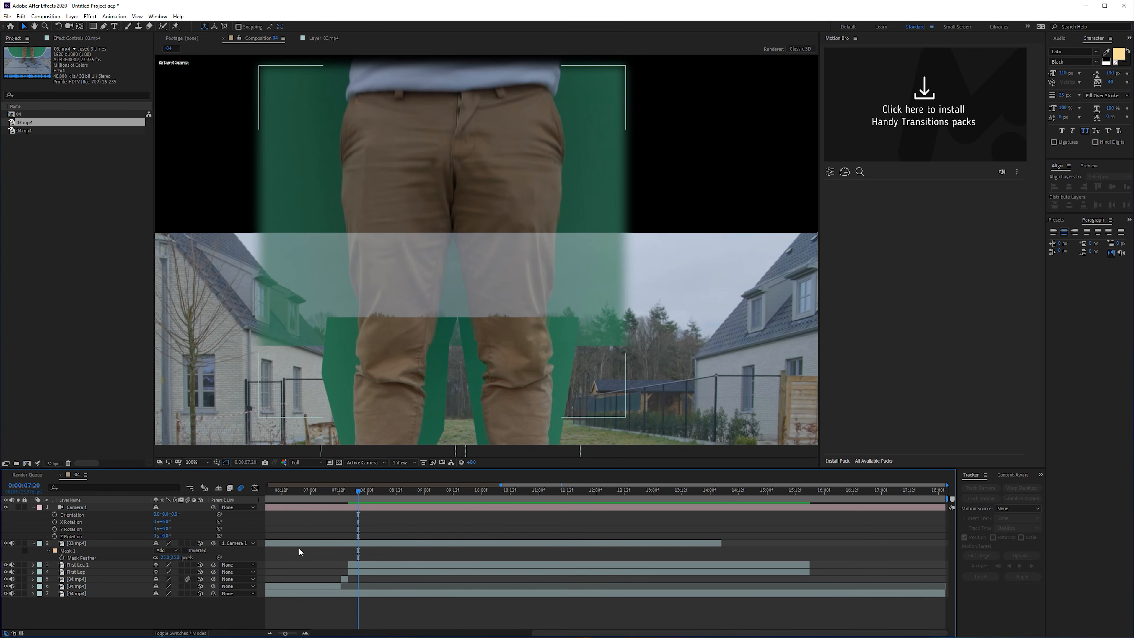
left_click(305, 543)
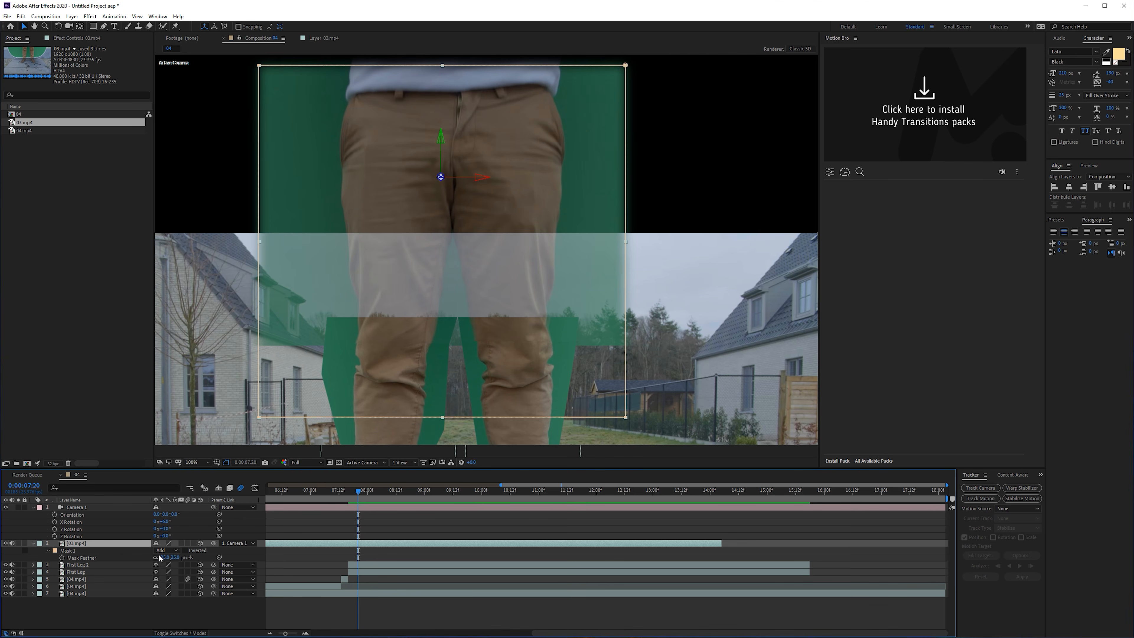
key("t")
left_click(288, 558)
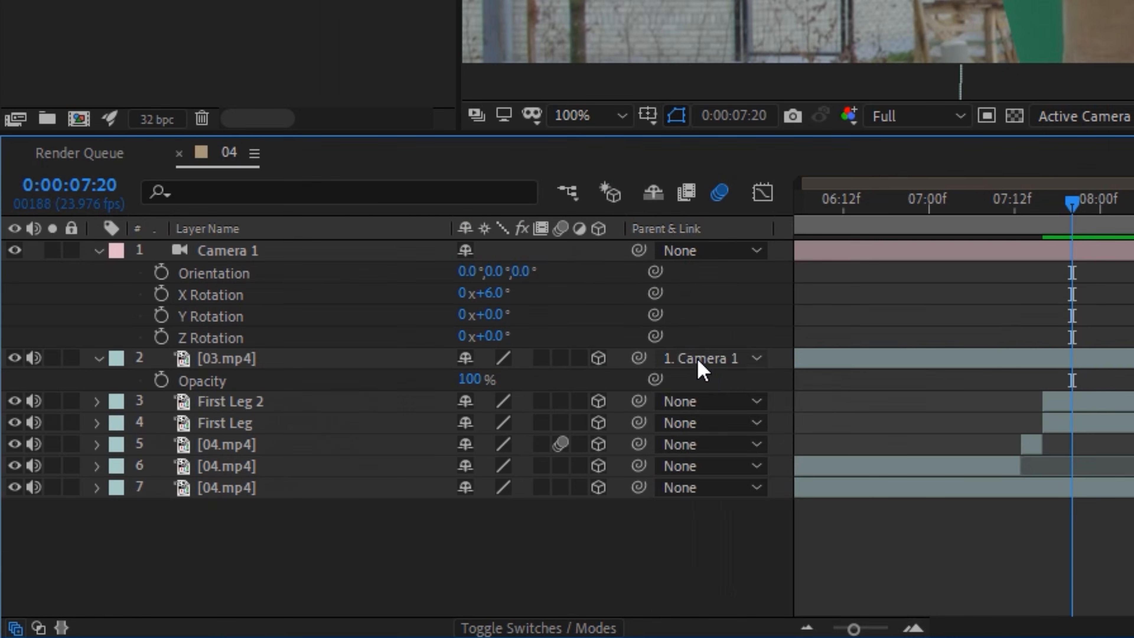
- Set the parent of 03.mp4 to None and lower Camera 1's X Rotation until the giant's shoes are in view
left_click(253, 544)
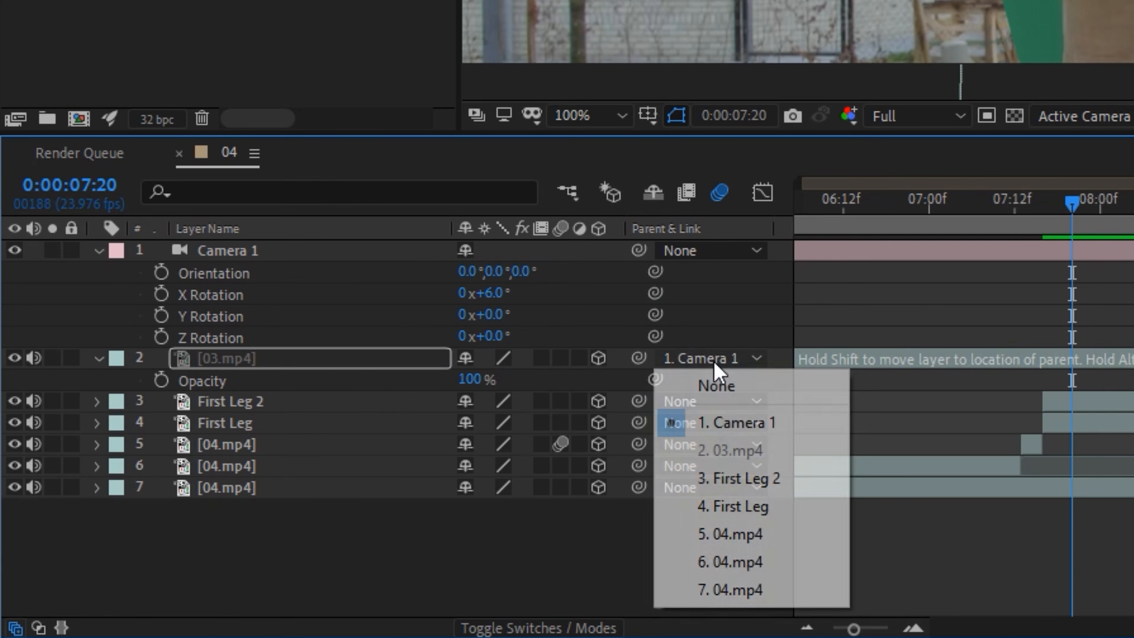
left_click(721, 391)
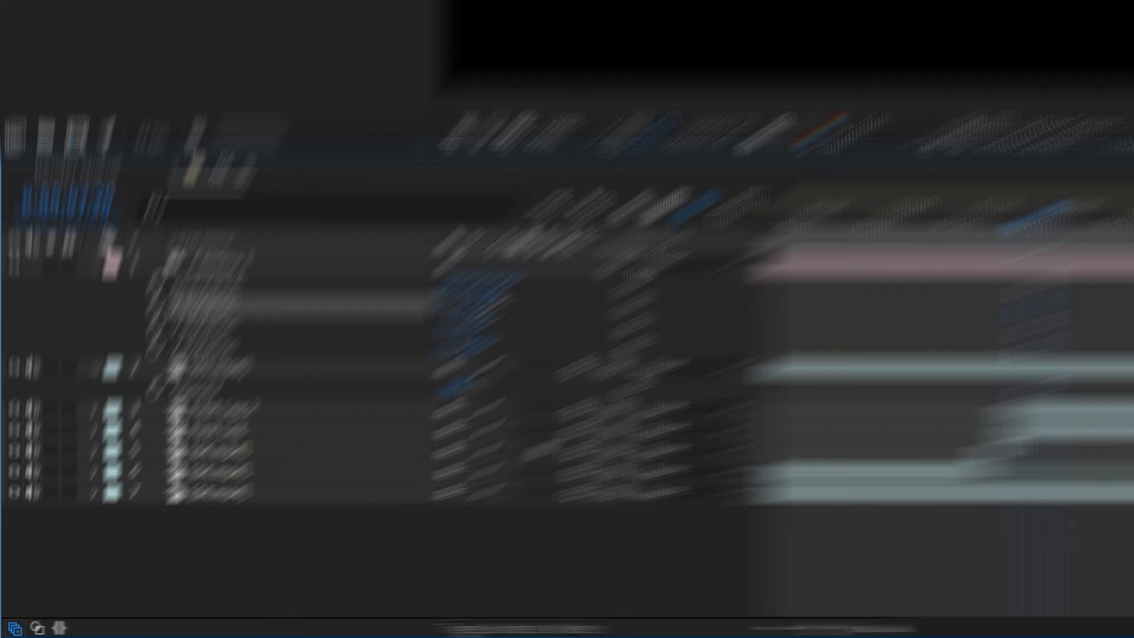
mouse_move(493, 307)
left_mouse_down()
mouse_move(467, 309)
mouse_move(478, 309)
left_mouse_up()
left_click_drag(165, 523, 168, 527)
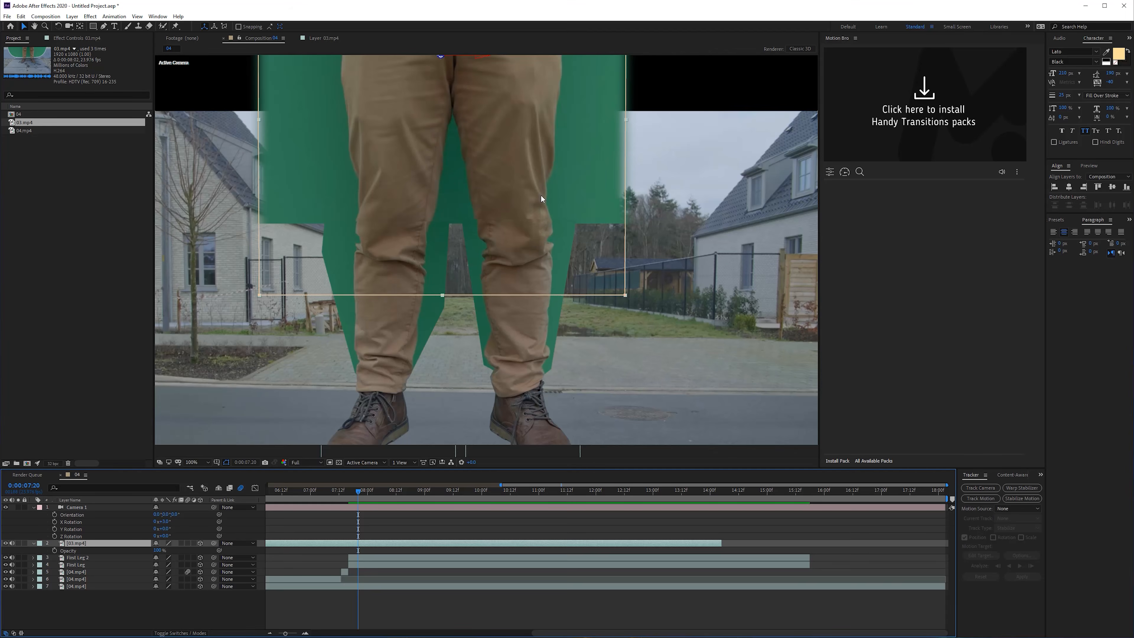
- Raise the lower edge of the 03.mp4 mask to just above the knees
left_click(625, 295)
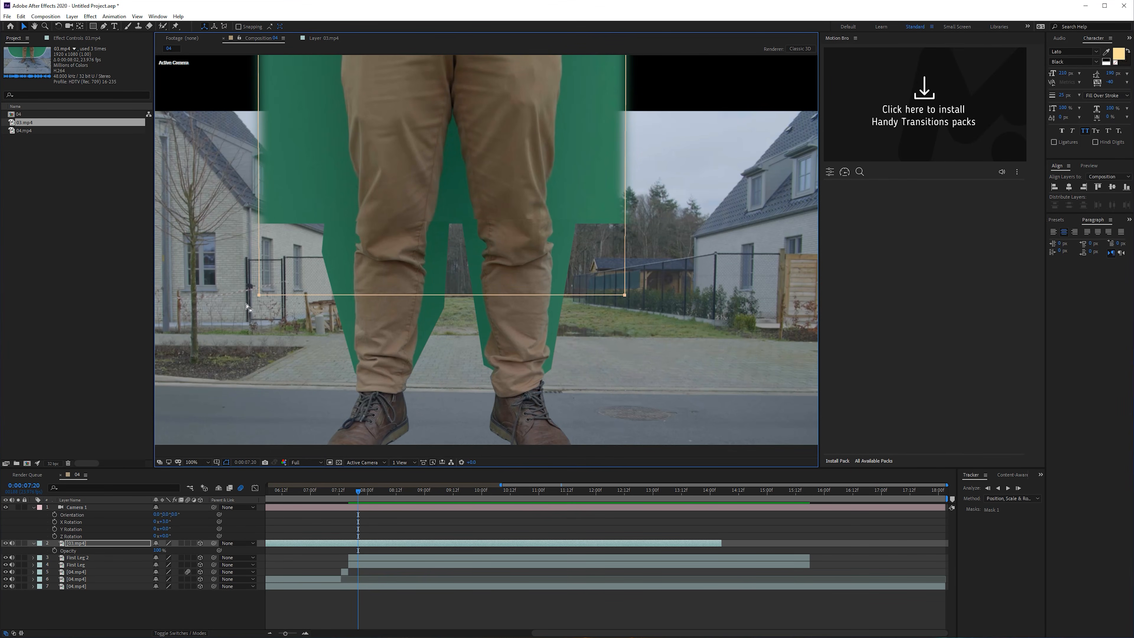
left_click_drag(259, 290, 269, 207)
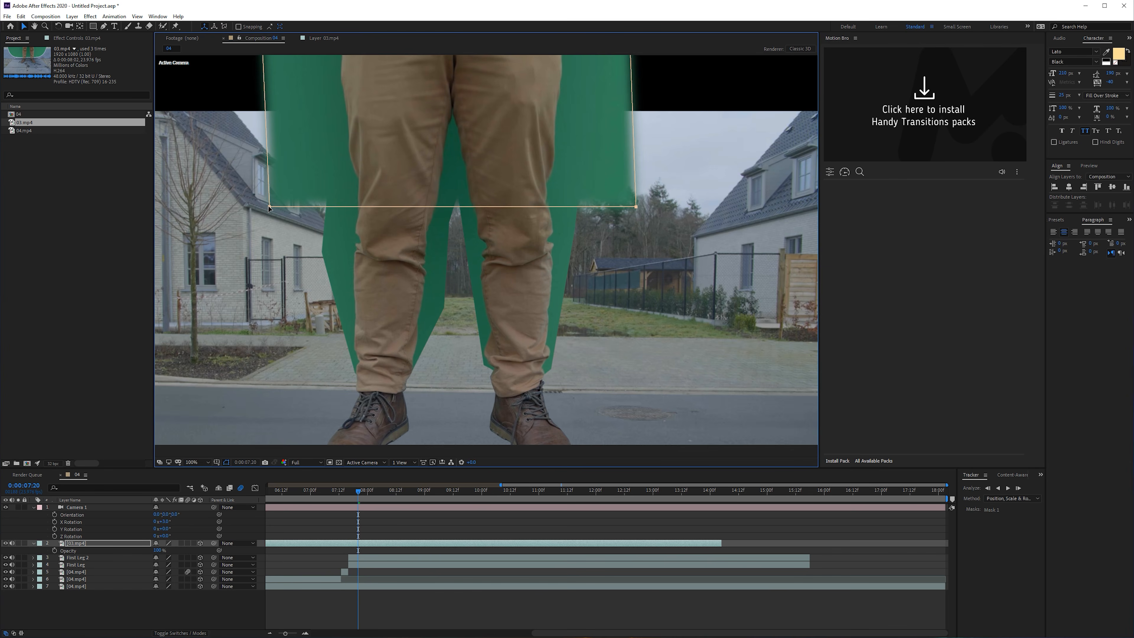
- Tilt Camera 1 up to an X Rotation of 12° with the current time at 0:00:08:00
left_click(367, 505)
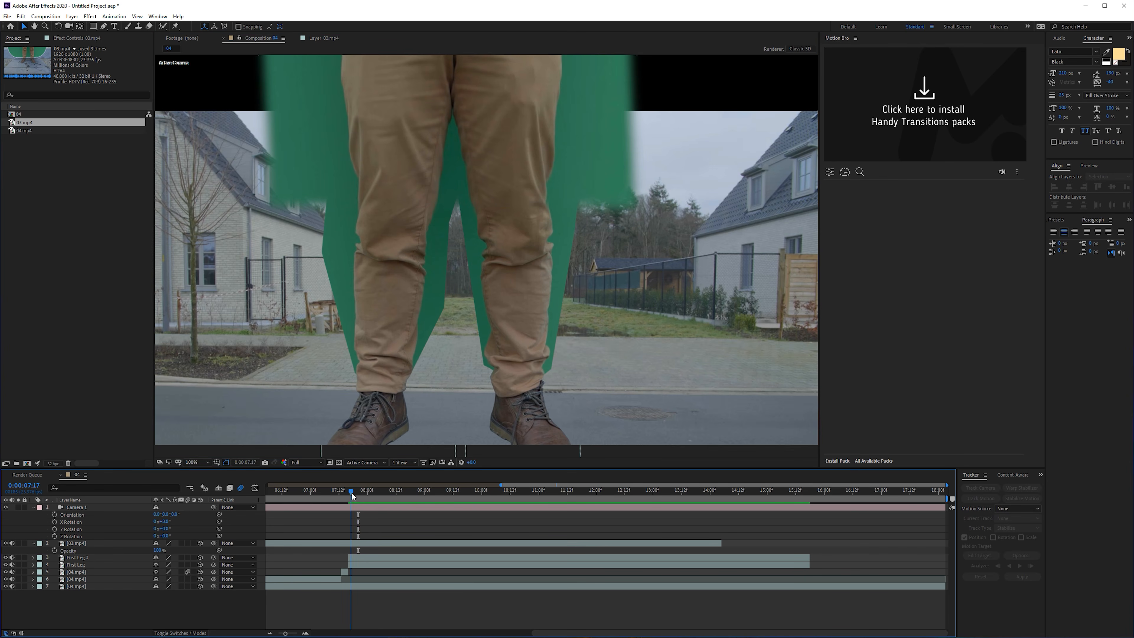
left_click_drag(160, 521, 170, 522)
left_click(170, 522)
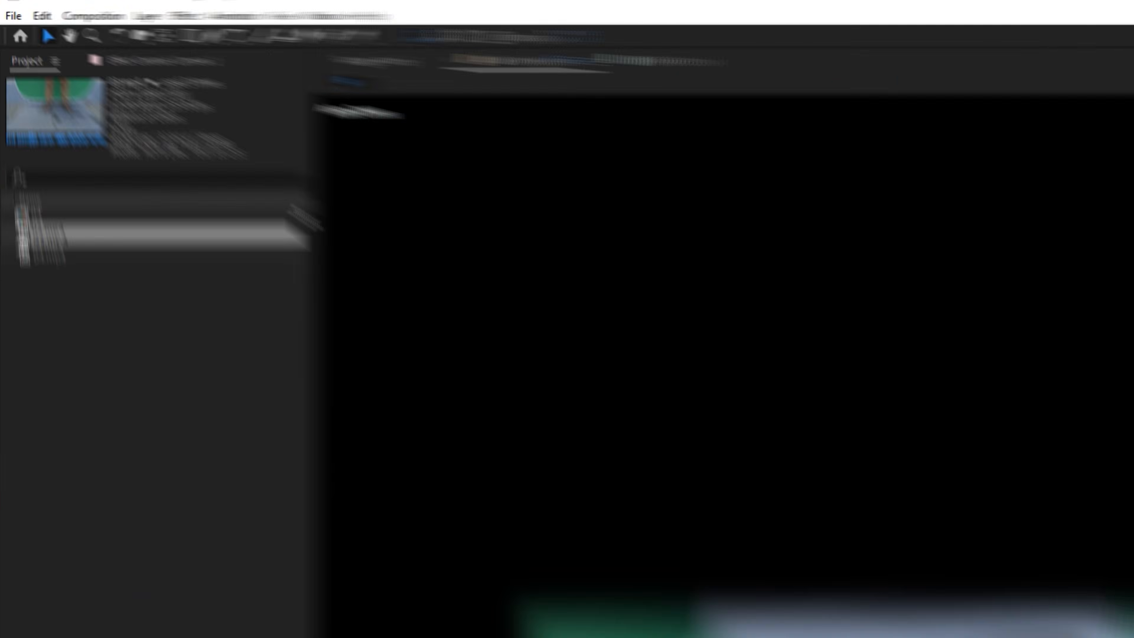
- Add another copy of 03.mp4 above Camera 1 and slide it in time until the upper body shows at 0:00:08:00
left_click_drag(69, 237, 331, 250)
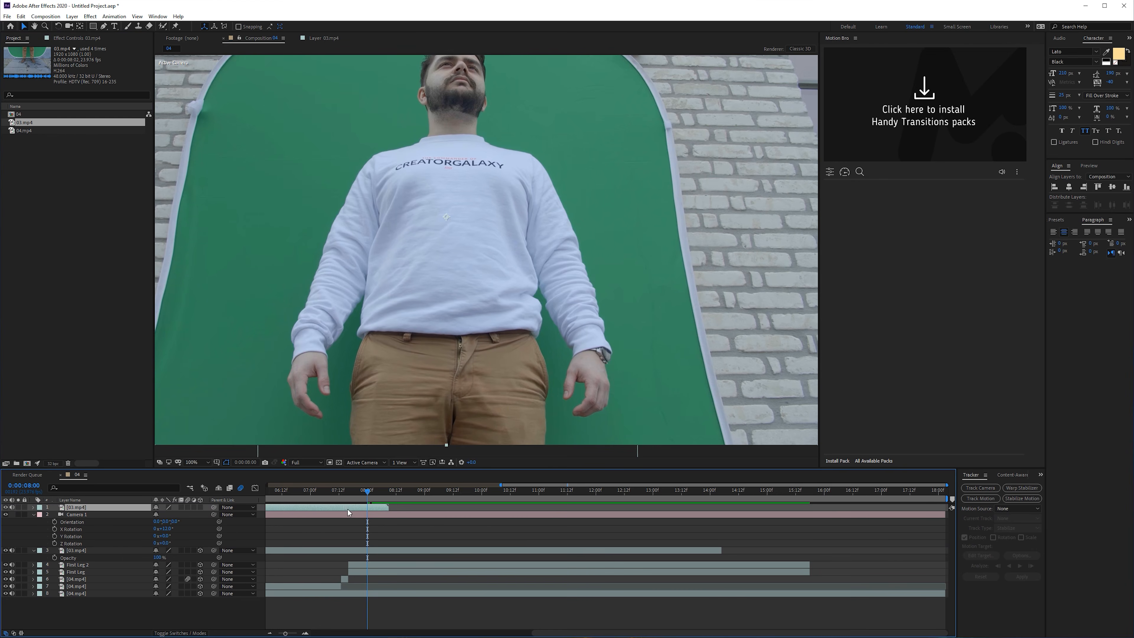
left_click_drag(347, 509, 418, 513)
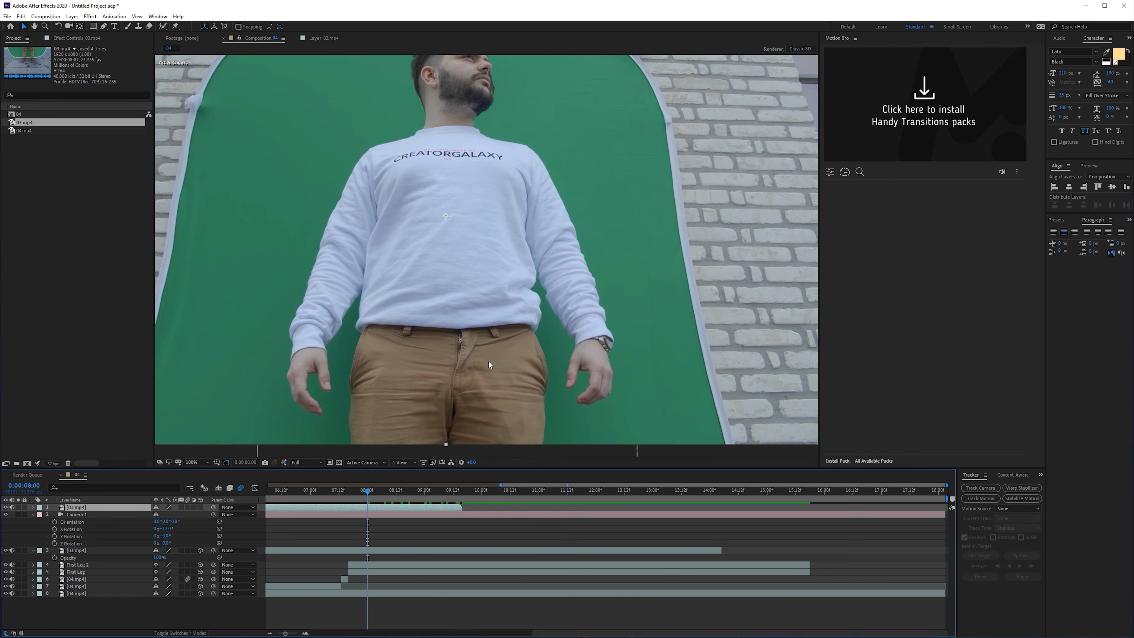
left_click(195, 462)
left_click(195, 471)
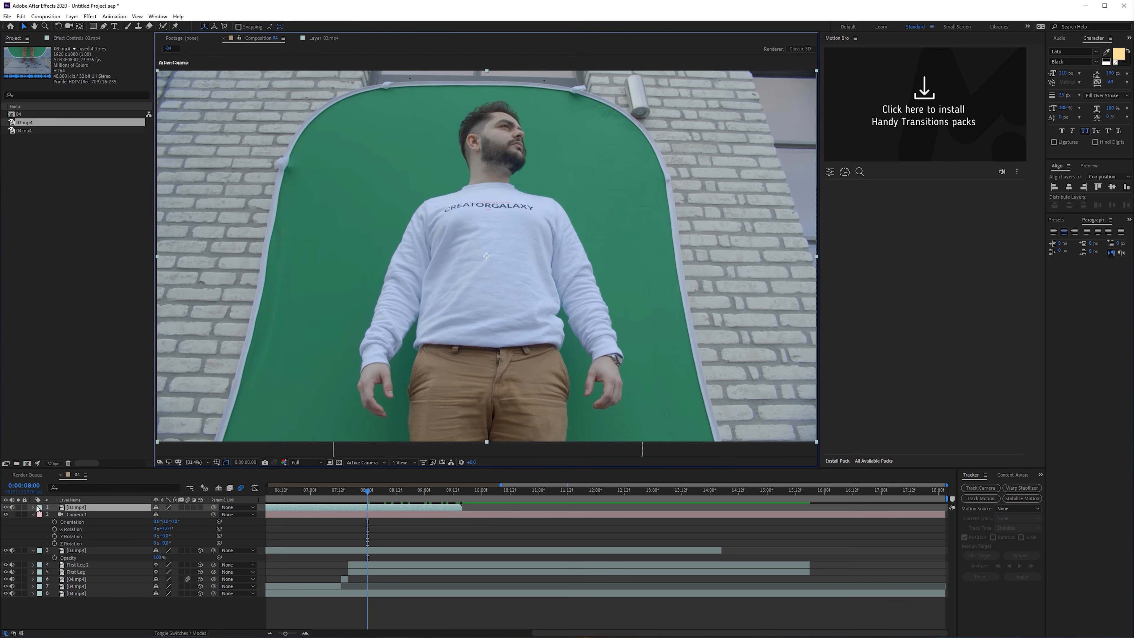
left_click(6, 507)
left_click(5, 507)
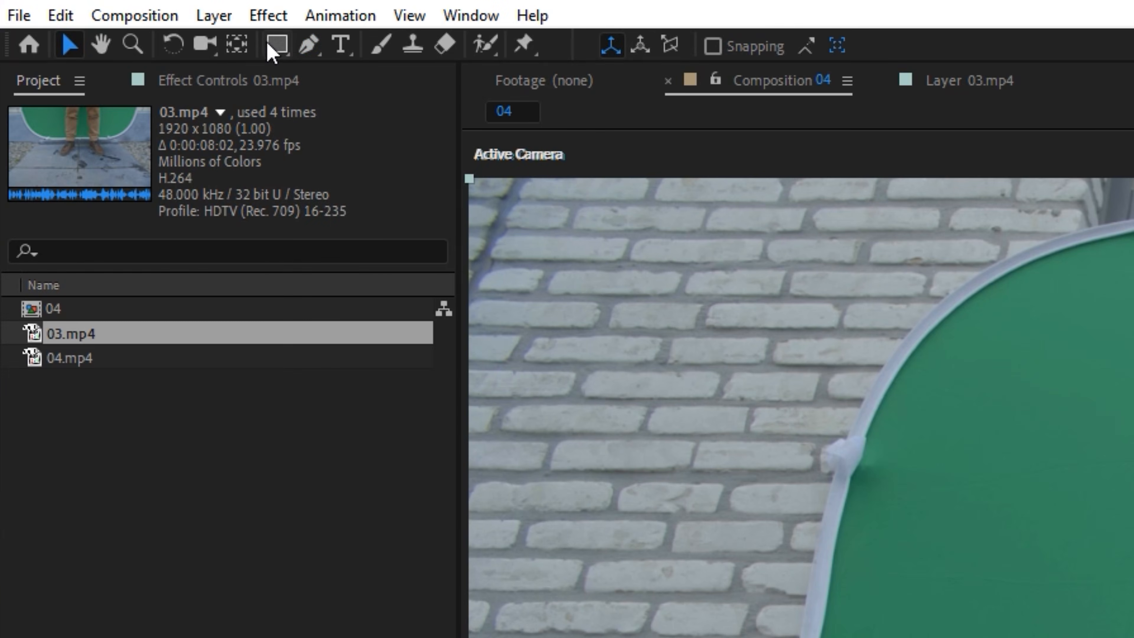
- Draw a Pen mask on the top 03.mp4 layer around the upper body inside the green screen, cutting out the trousers below the belt
left_click(103, 26)
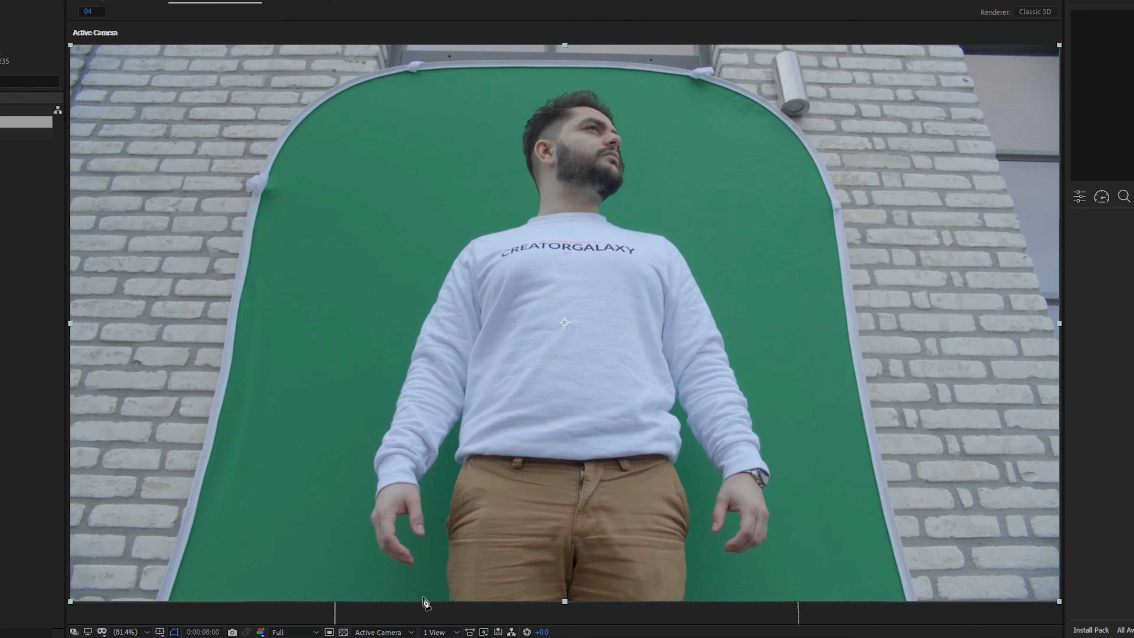
left_click(420, 597)
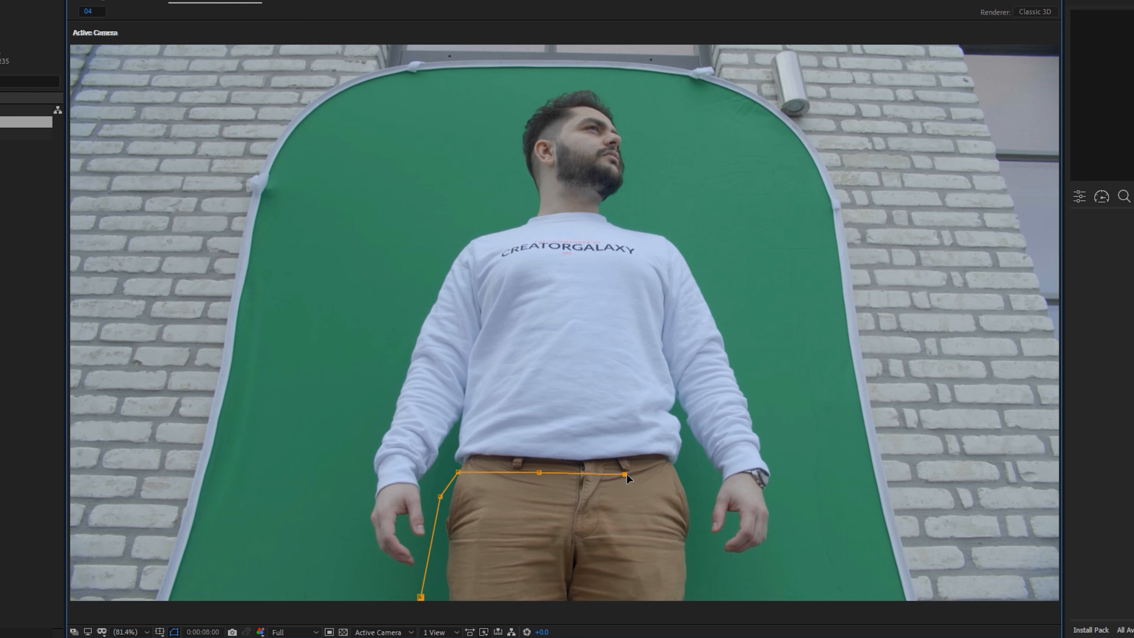
left_click(704, 539)
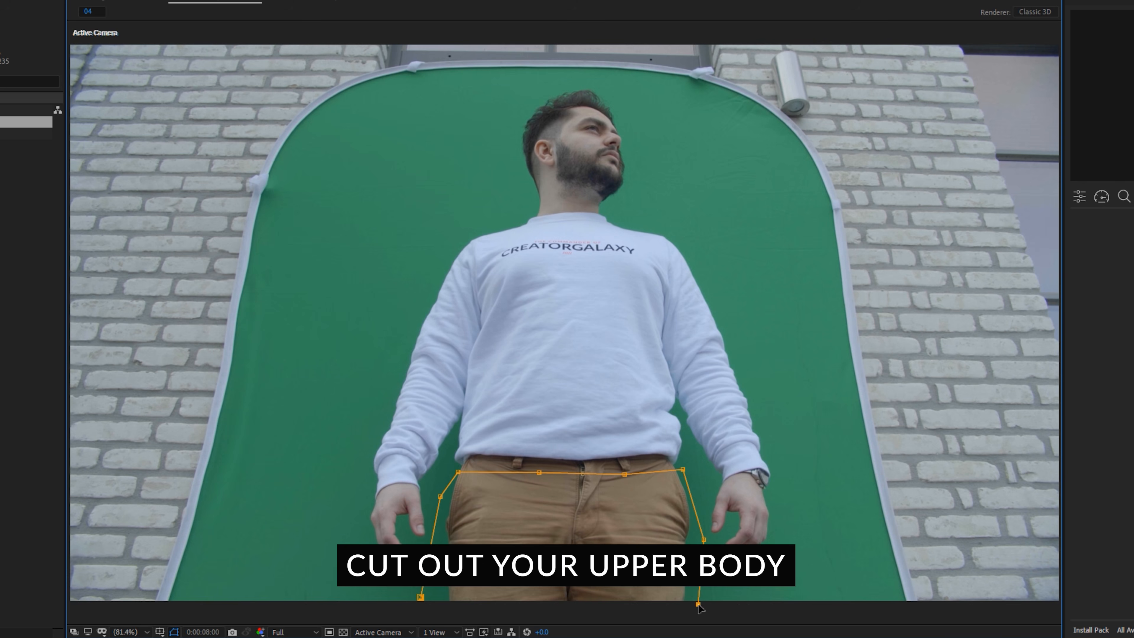
left_click(814, 201)
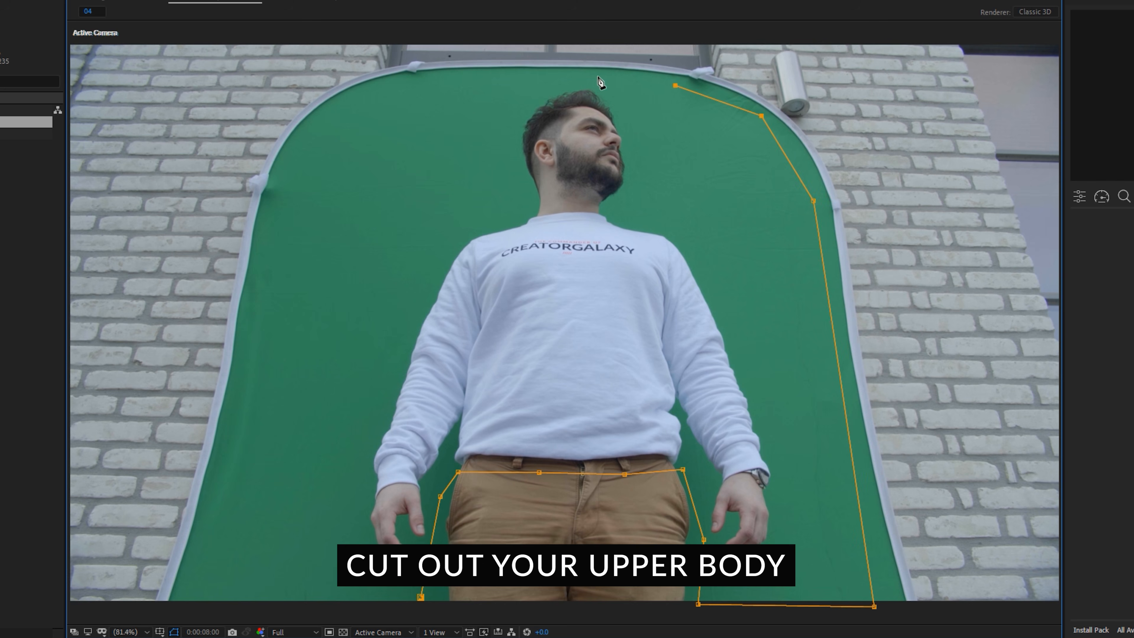
left_click(216, 598)
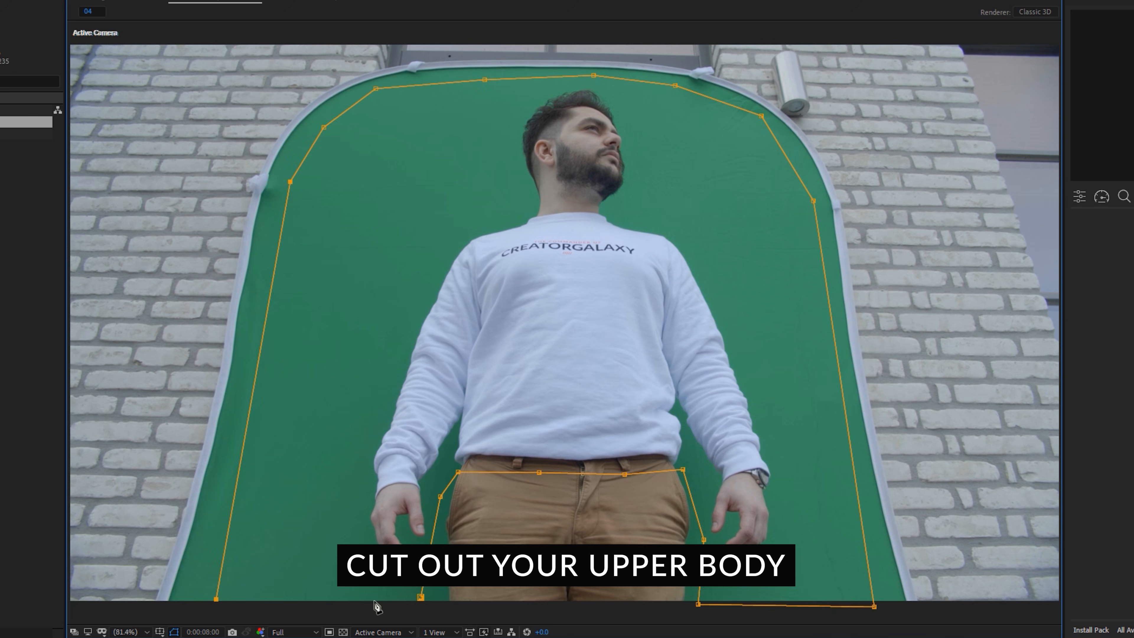
left_click(421, 597)
- Make the upper-body 03.mp4 layer 3D and parent it to Camera 1
key("v")
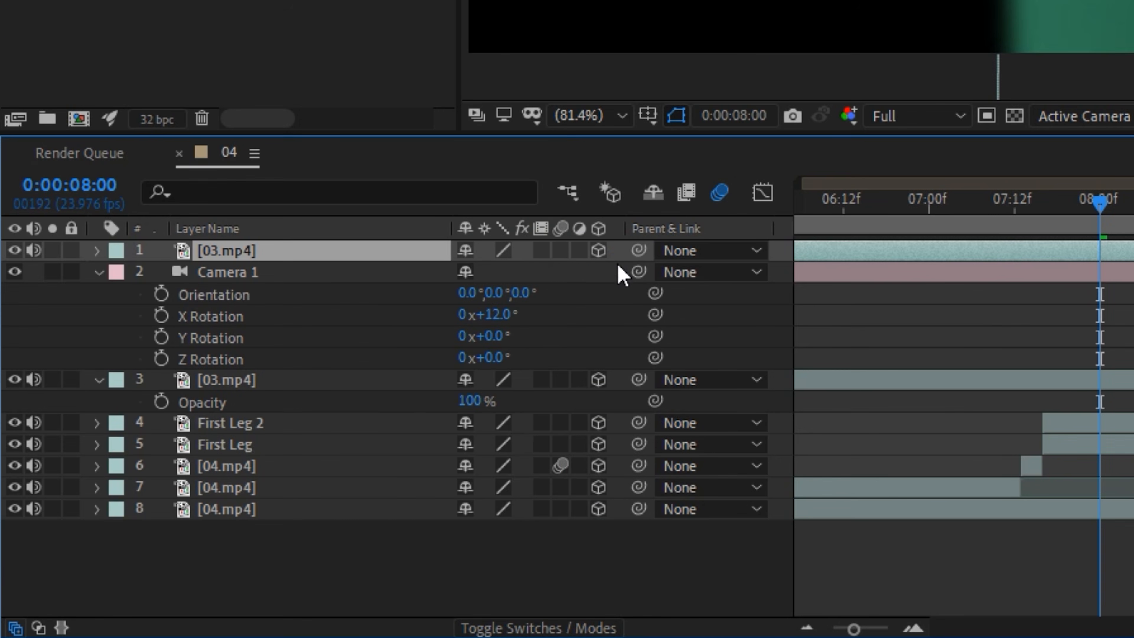
left_click_drag(639, 250, 250, 280)
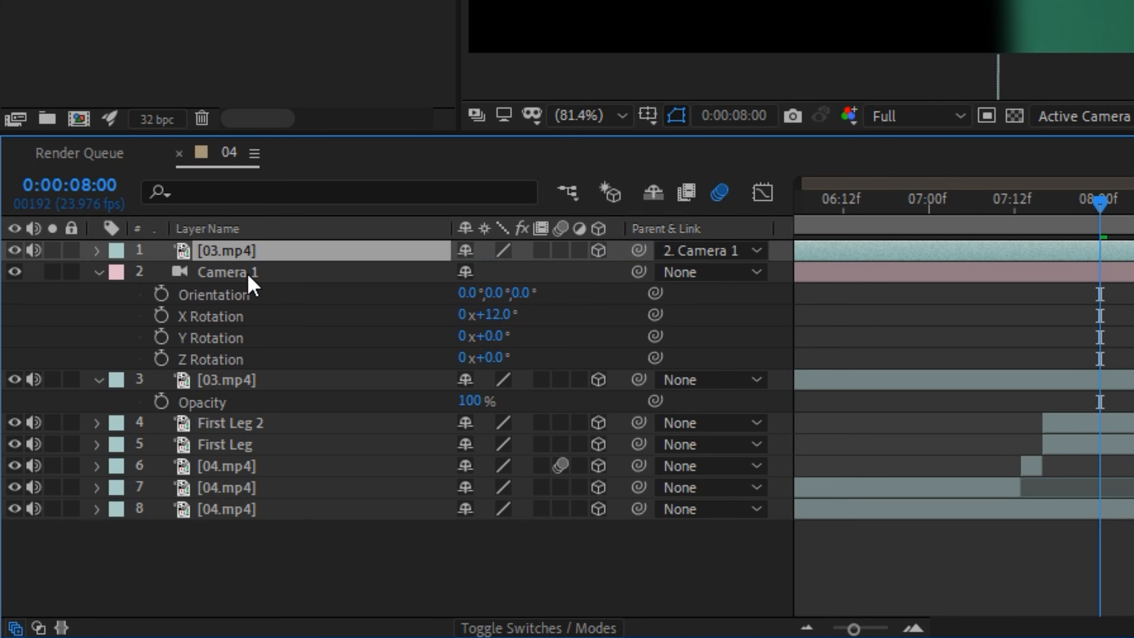
- Move the upper-body 03.mp4 layer up in the composition until its belt area overlaps the trousers of the leg footage
scroll(519, 374, "down", 3)
left_click_drag(567, 405, 574, 274)
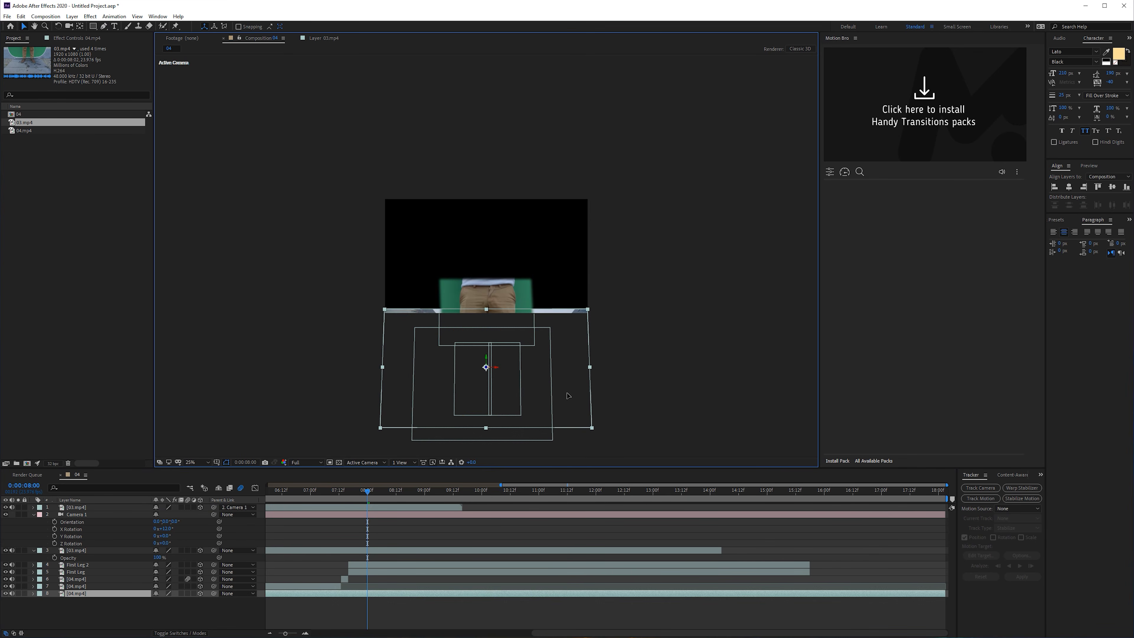
key("ctrl+z")
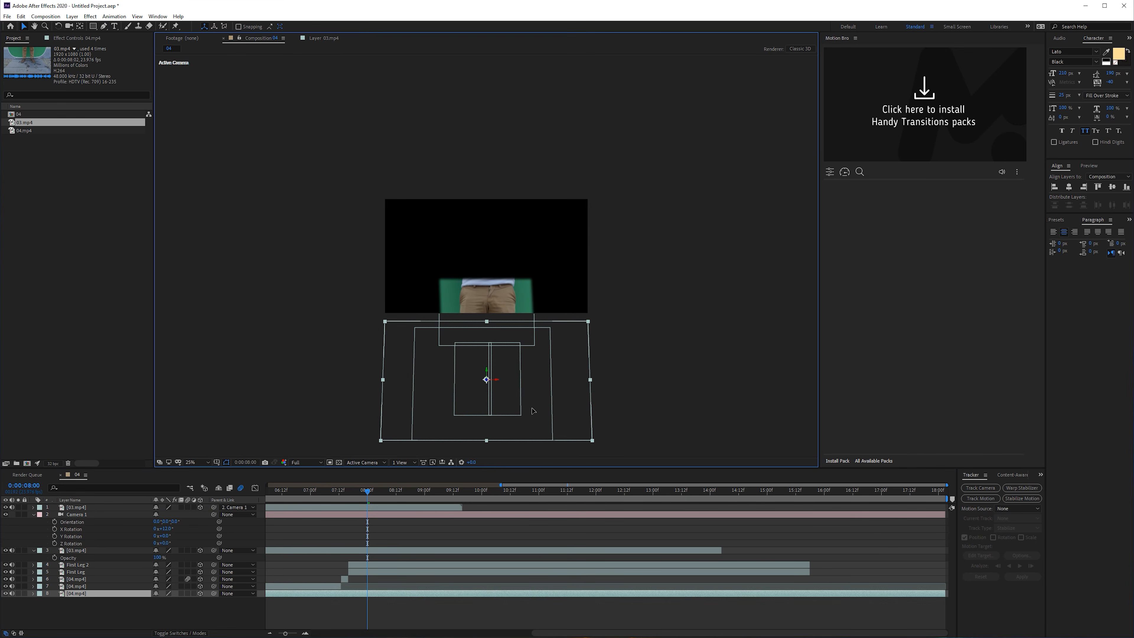
left_click(422, 506)
left_click_drag(545, 339, 545, 189)
scroll(523, 258, "up", 3)
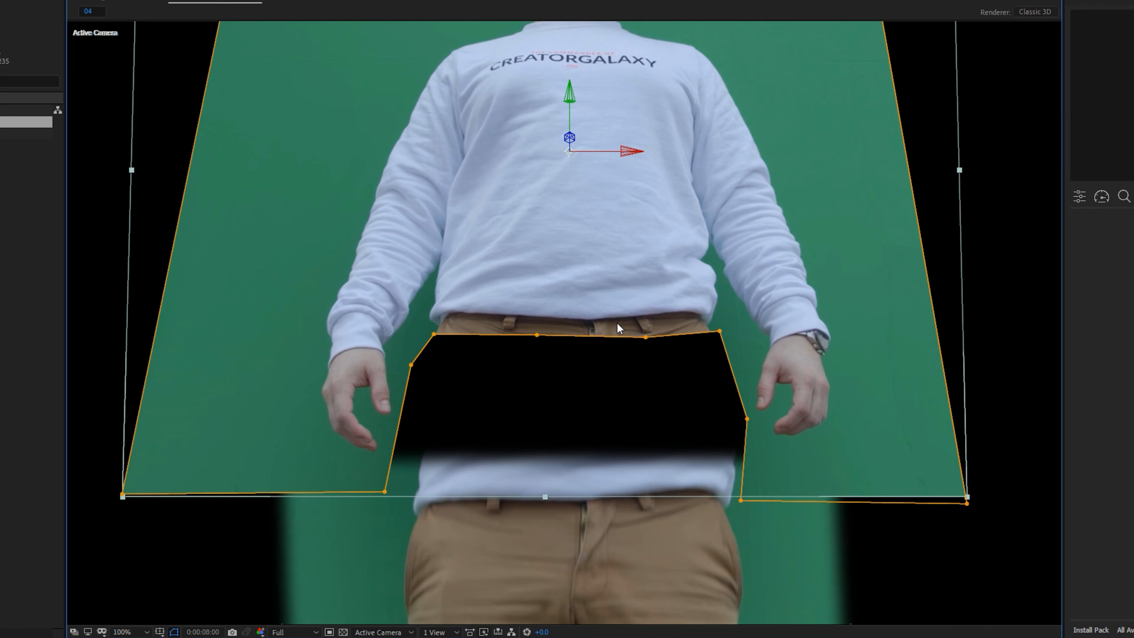
left_click_drag(693, 258, 687, 385)
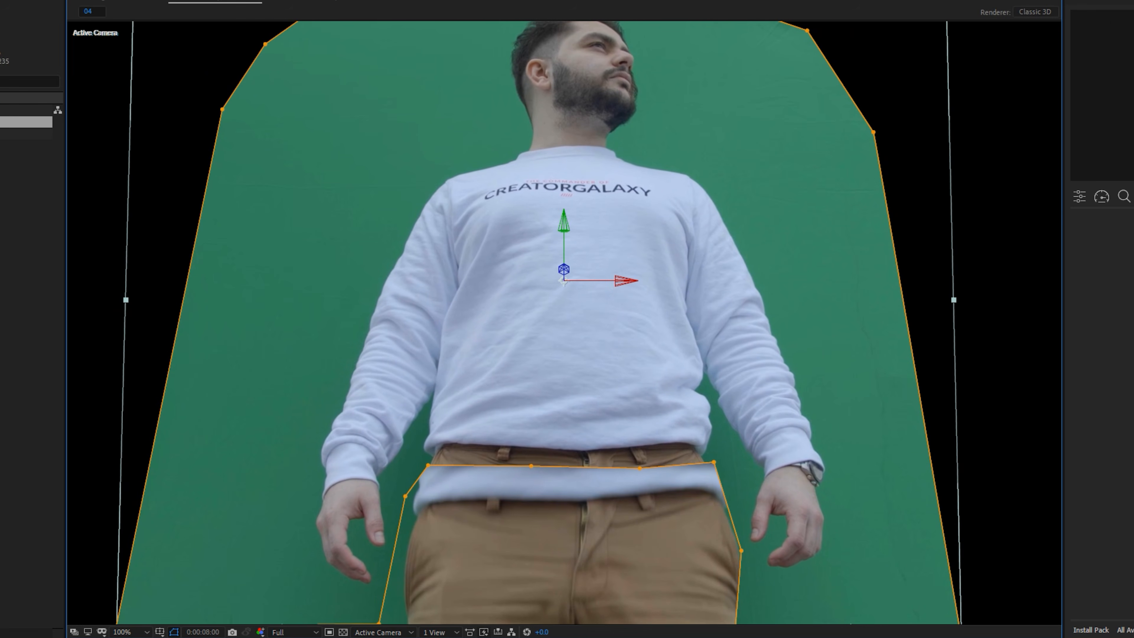
- Scale the upper-body 03.mp4 layer to 110% and align its waist with the trousers below
left_click_drag(179, 637, 197, 637)
left_click_drag(601, 331, 607, 360)
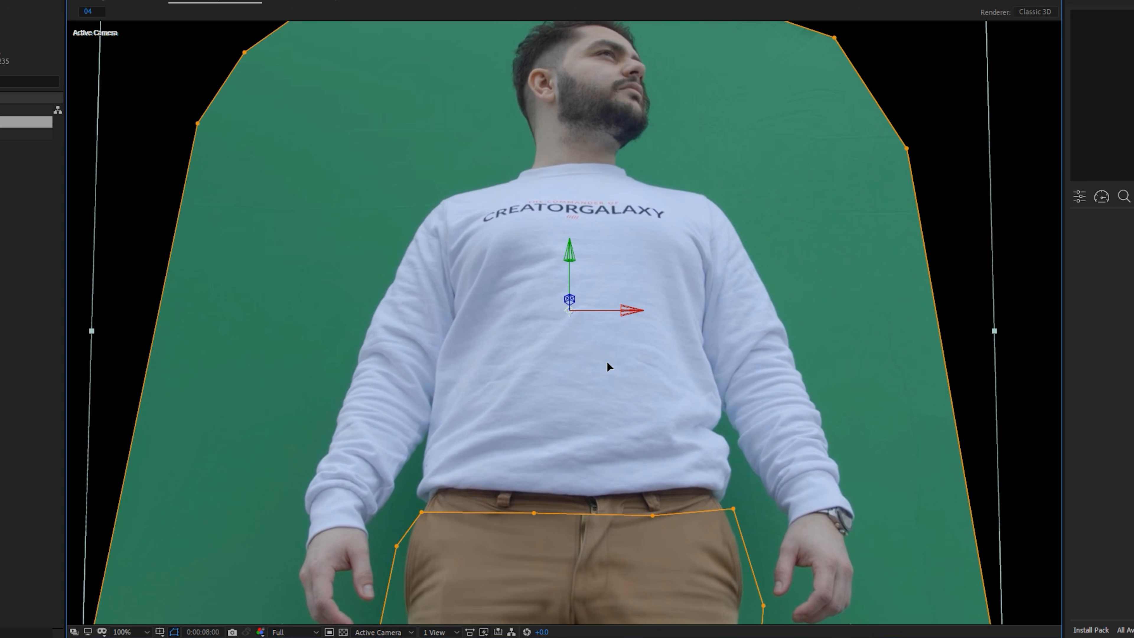
left_click_drag(196, 637, 198, 637)
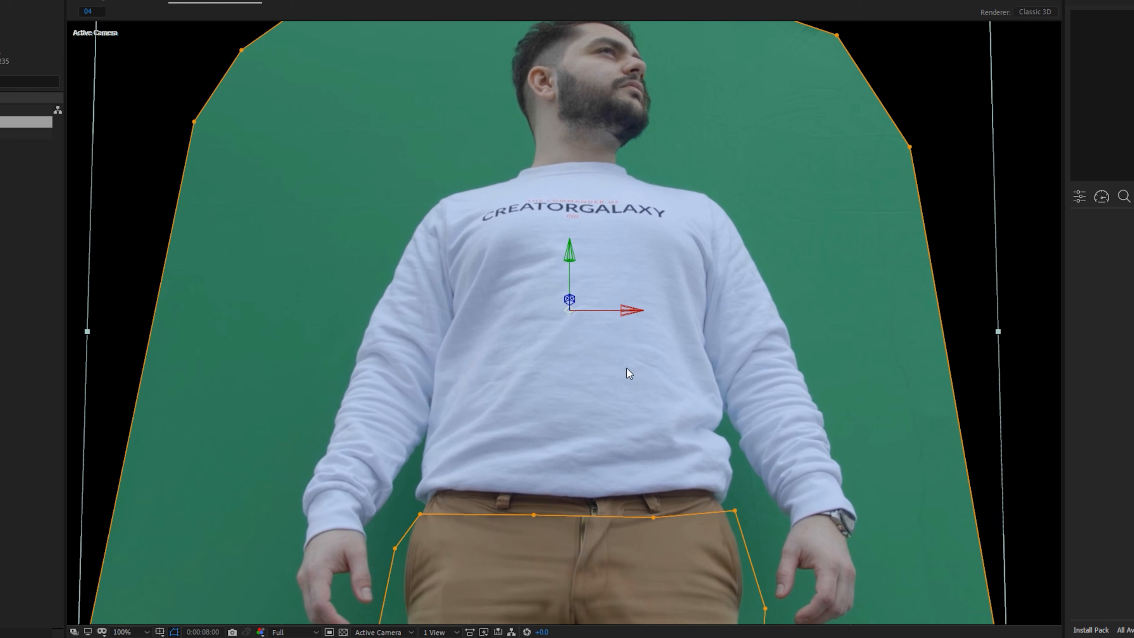
left_click_drag(600, 391, 596, 393)
- Adjust the mask points along the belt so the cutout follows the lower hem of the sweatshirt
left_click_drag(418, 517, 418, 512)
left_click_drag(531, 516, 437, 494)
left_click_drag(651, 519, 587, 502)
mouse_move(733, 513)
left_mouse_down()
mouse_move(661, 494)
mouse_move(707, 492)
mouse_move(726, 513)
left_mouse_up()
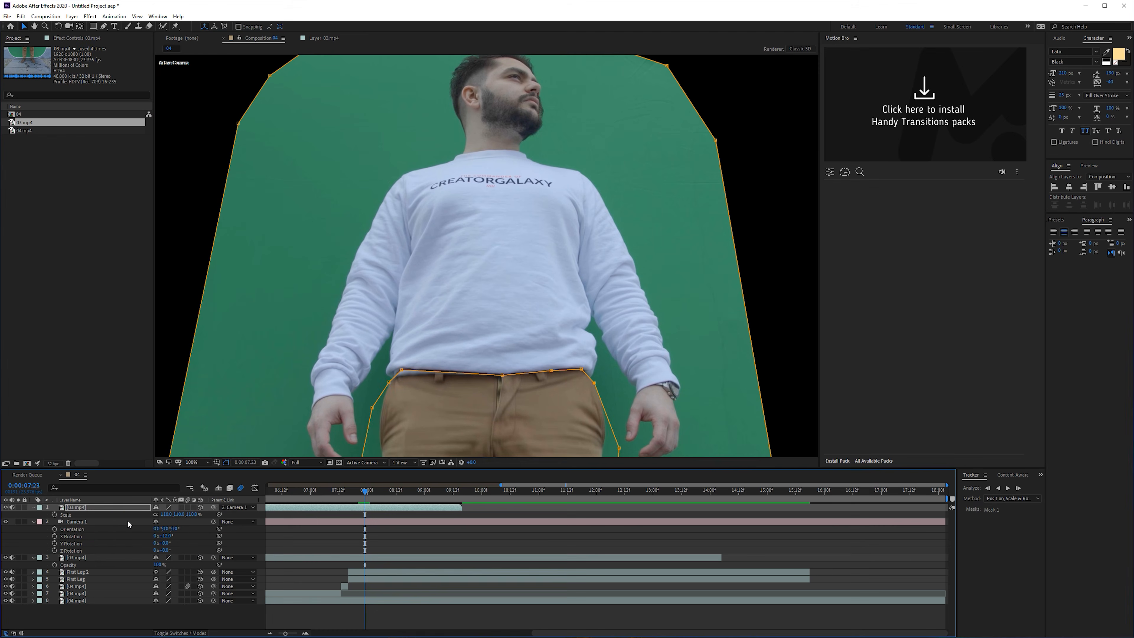
- Set the upper-body 03.mp4 layer's parent to None and set Camera 1's X Rotation to 11°
left_click_drag(103, 508, 169, 524)
key("ctrl+z")
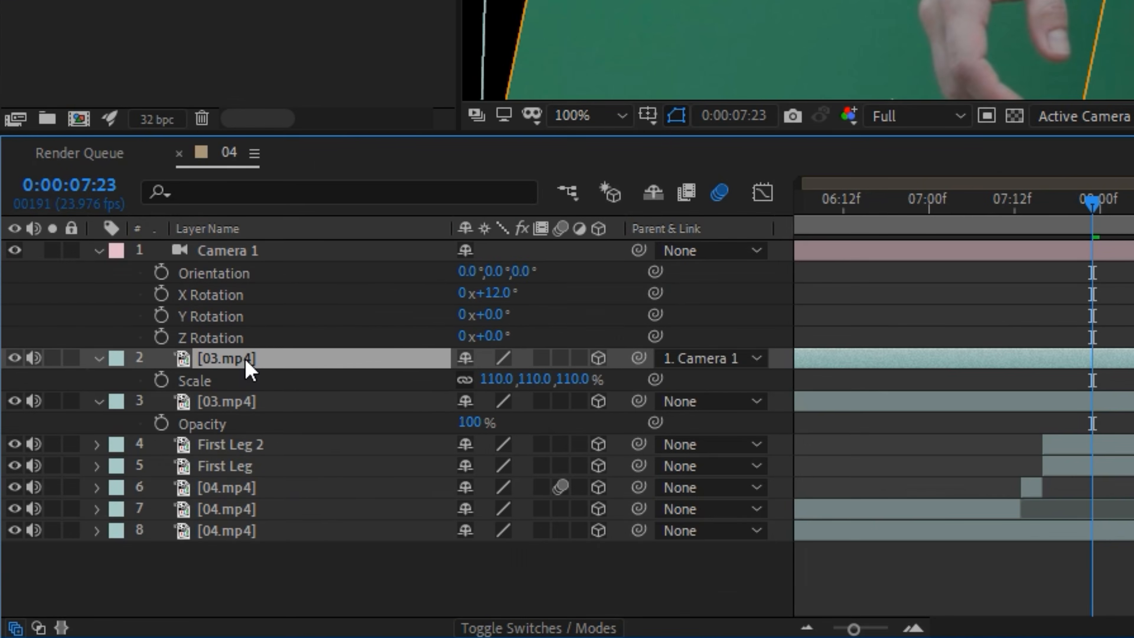
left_click(721, 362)
left_click(726, 388)
mouse_move(500, 293)
left_mouse_down()
mouse_move(517, 293)
mouse_move(501, 292)
left_mouse_up()
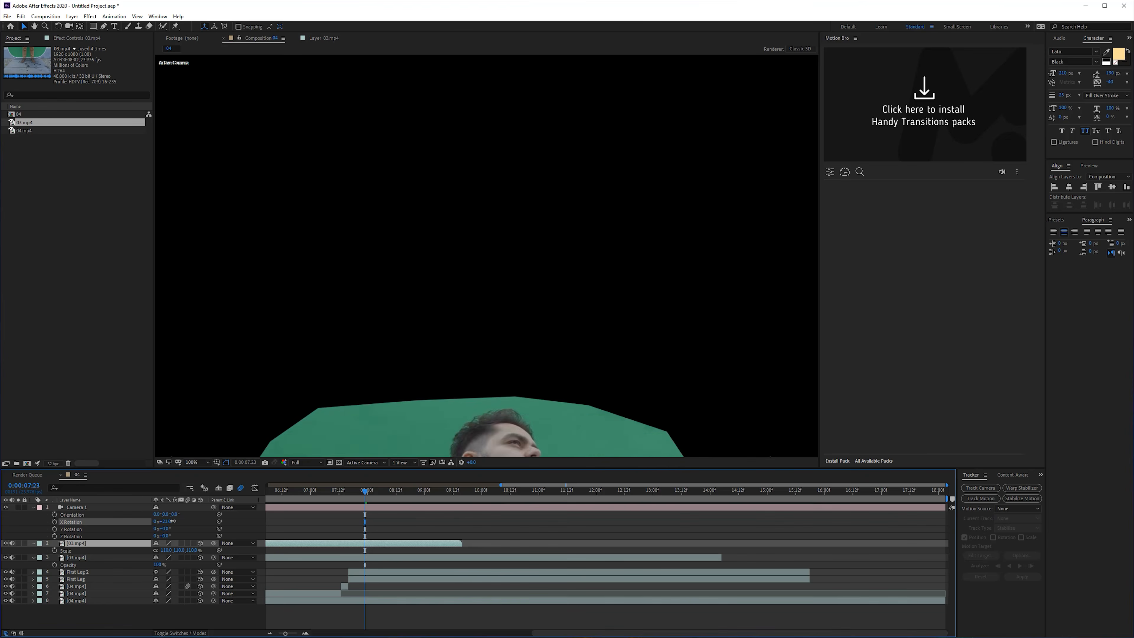
left_click_drag(167, 521, 171, 527)
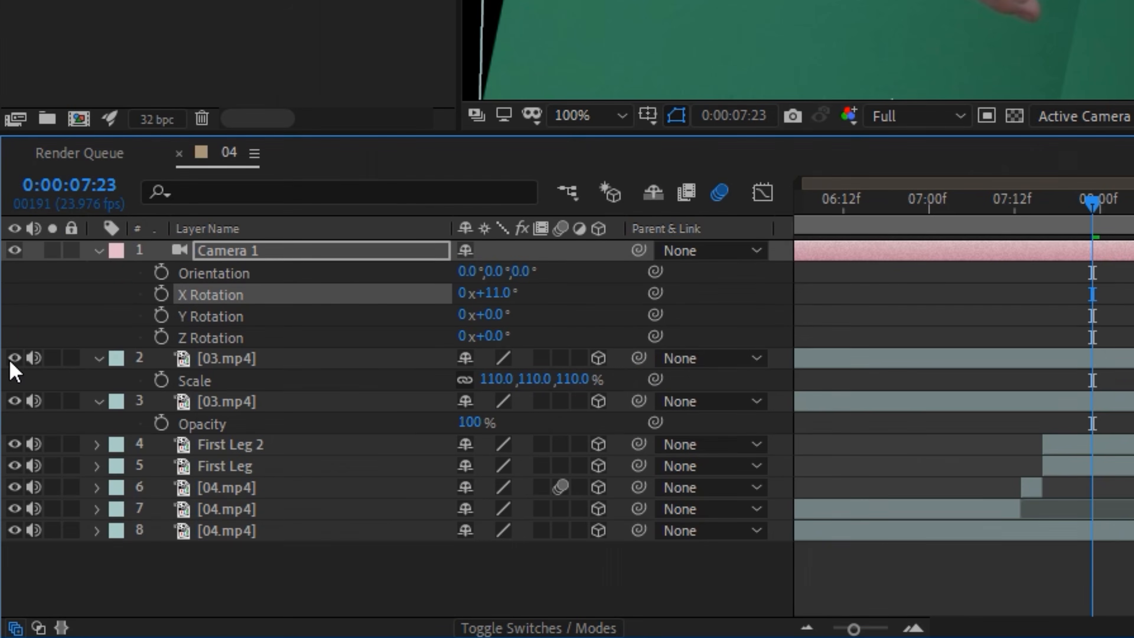
- Hide both 03.mp4 layers and the First Leg 2 and First Leg layers
left_click_drag(6, 543, 10, 577)
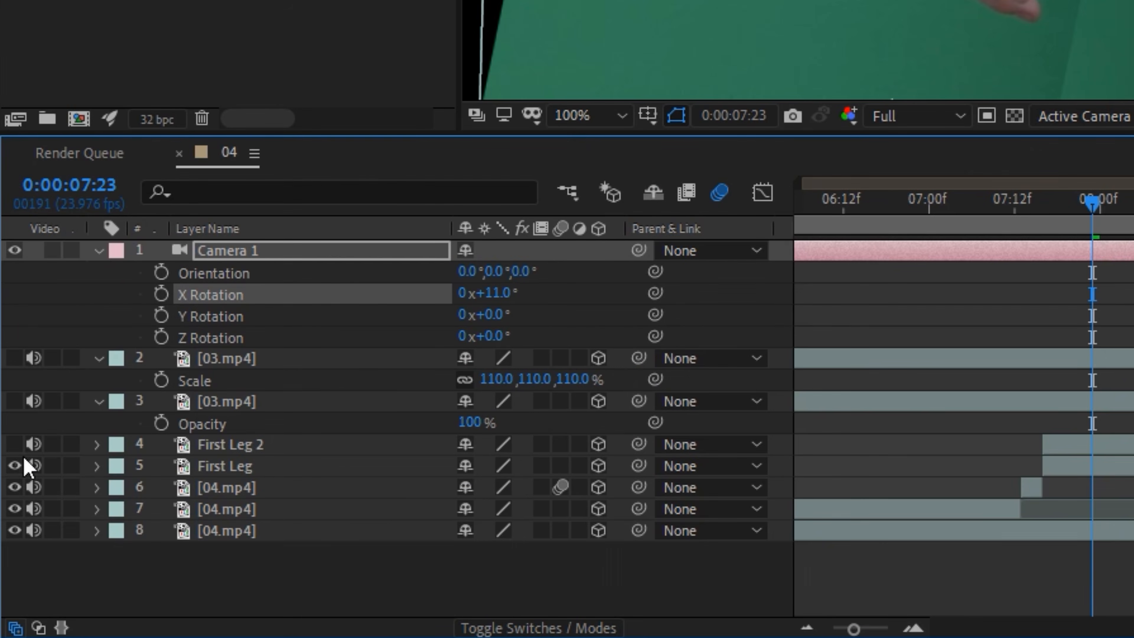
left_click(200, 466)
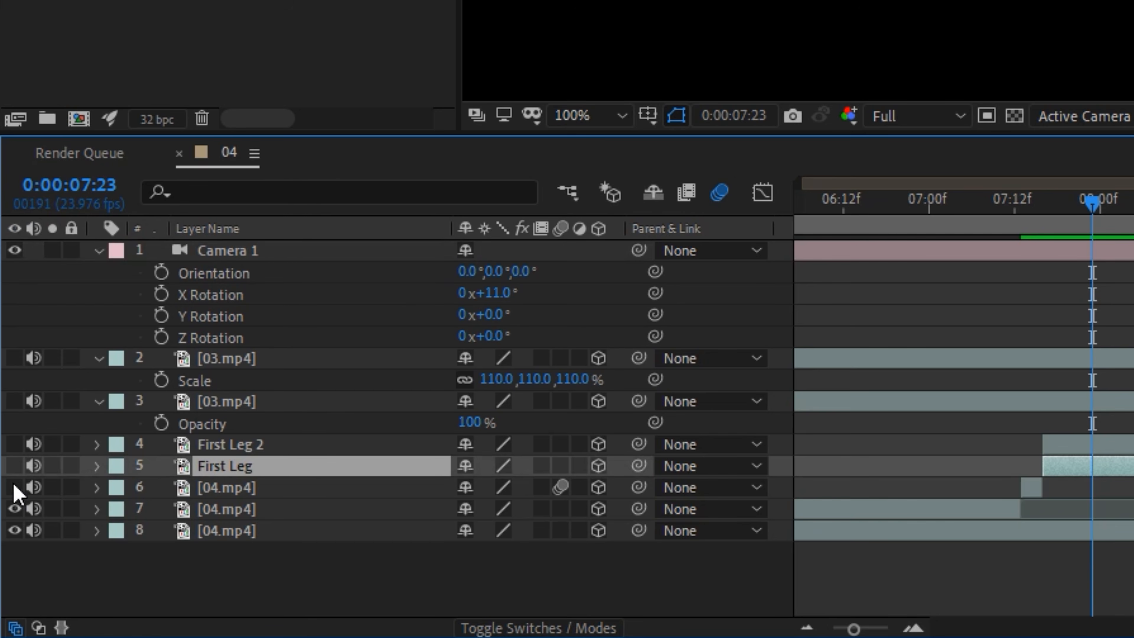
left_click(250, 488)
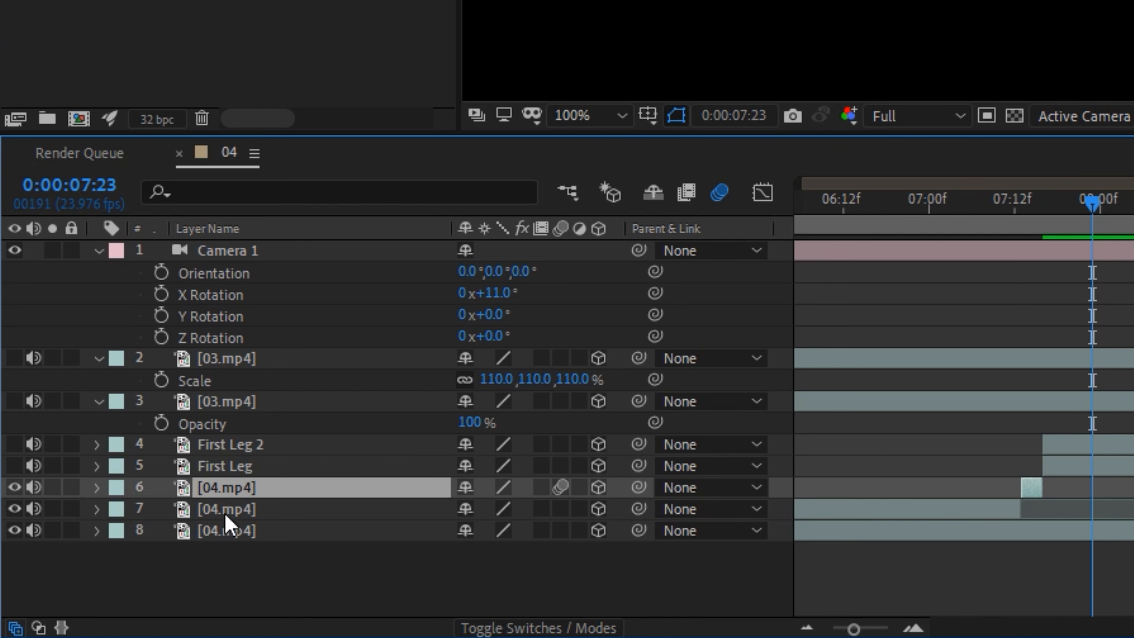
- Reset Camera 1's X Rotation to 0° and set the current time to 0:00:07:17
left_click_drag(1081, 209, 930, 253)
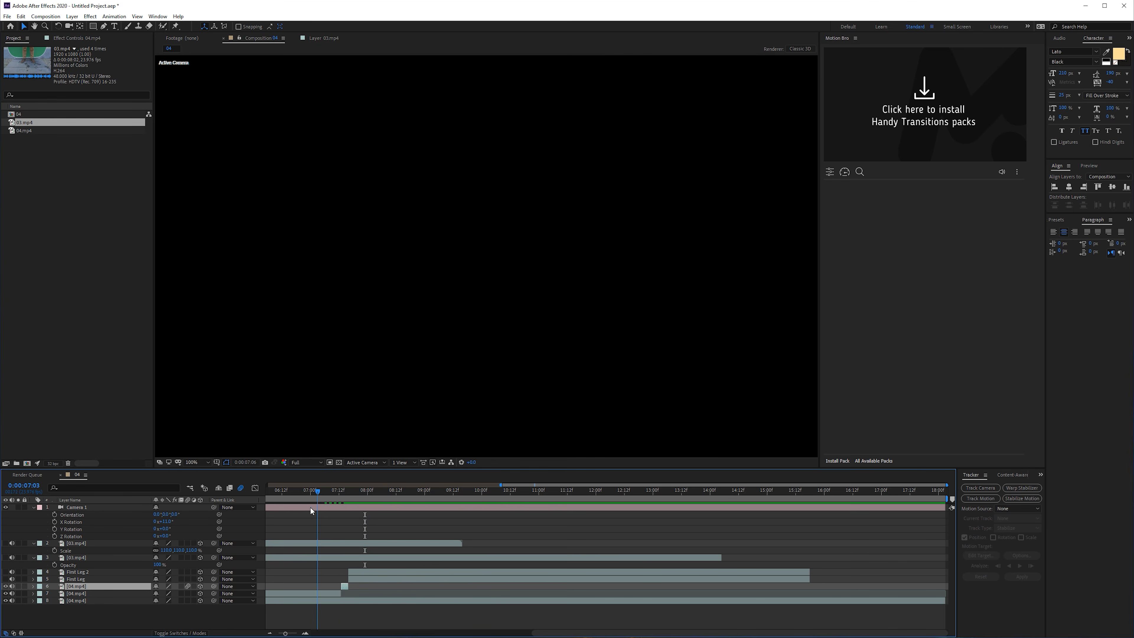
left_click_drag(311, 511, 319, 509)
left_click_drag(169, 521, 163, 522)
left_click_drag(326, 495, 351, 504)
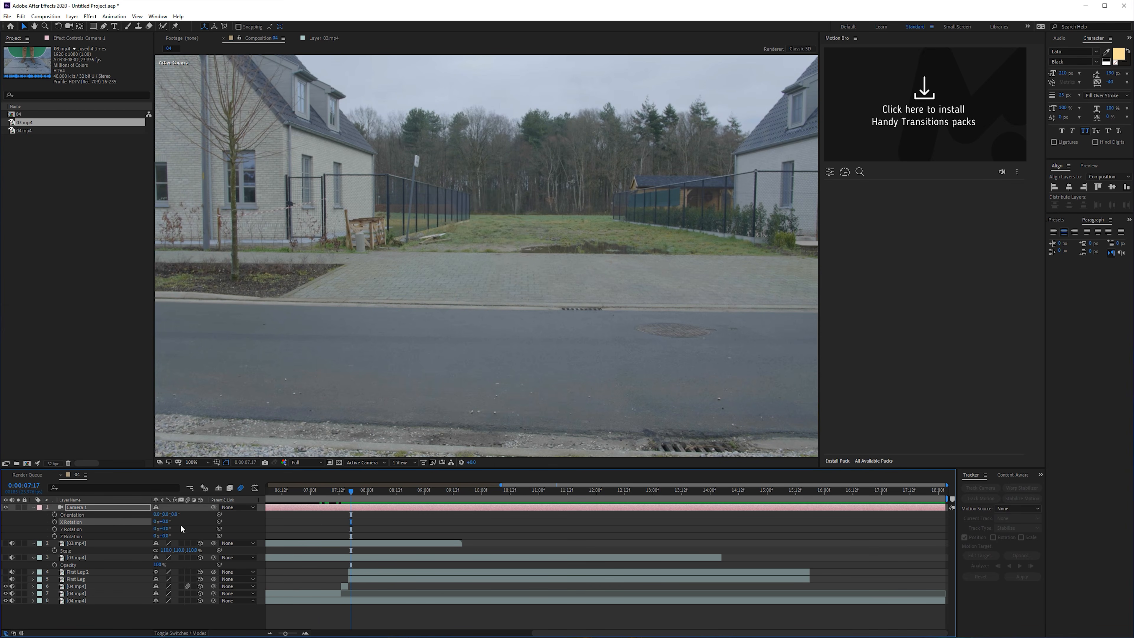
- Try tilting Camera 1 up to an X Rotation of 13° with the upper-body 03.mp4 layer temporarily shown
left_click_drag(167, 526, 170, 524)
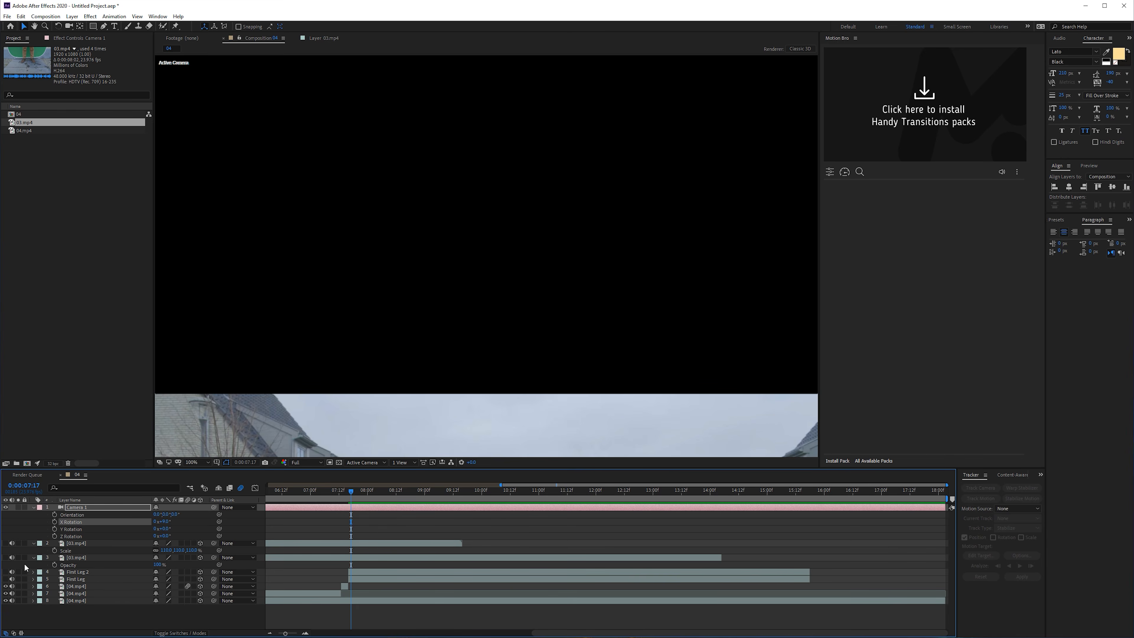
left_click(5, 543)
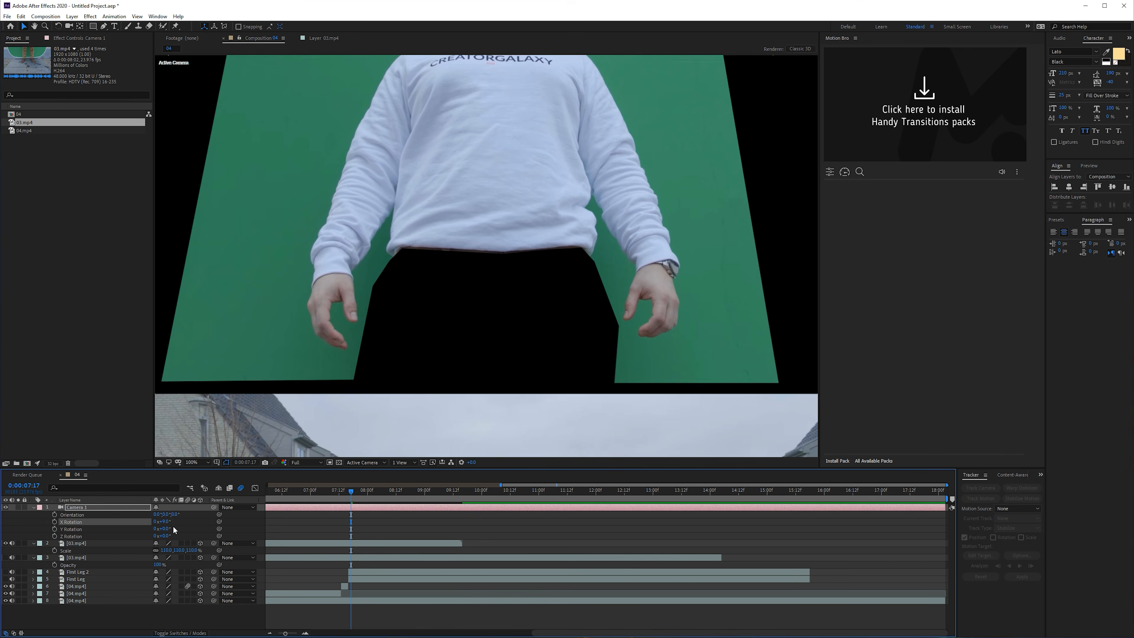
left_click_drag(167, 521, 167, 521)
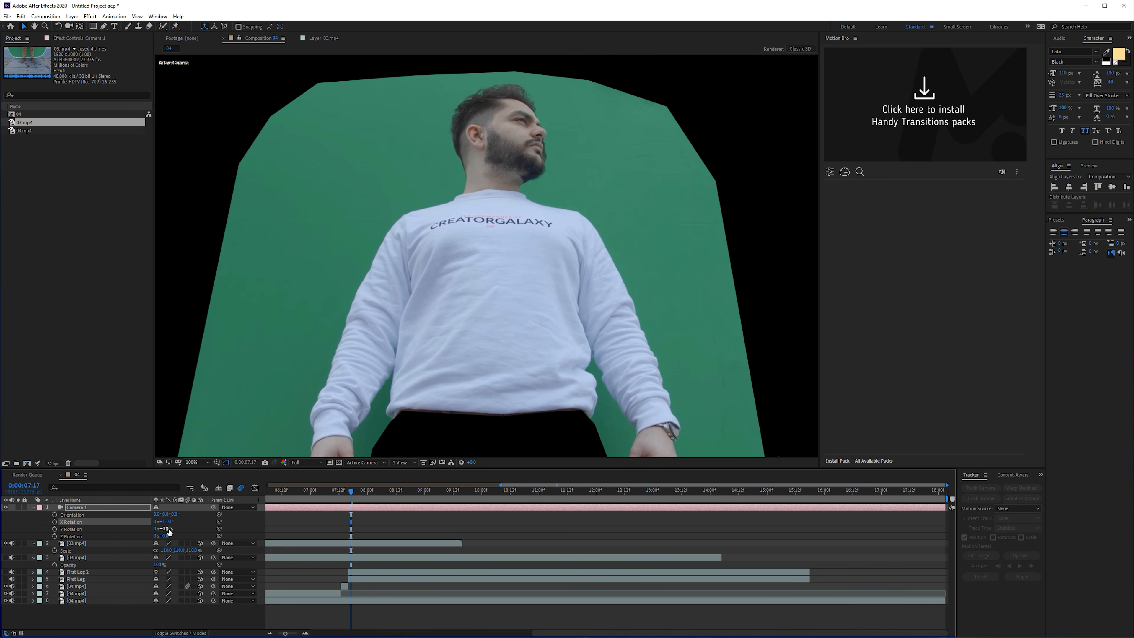
key("comma")
left_click(188, 463)
left_click(195, 471)
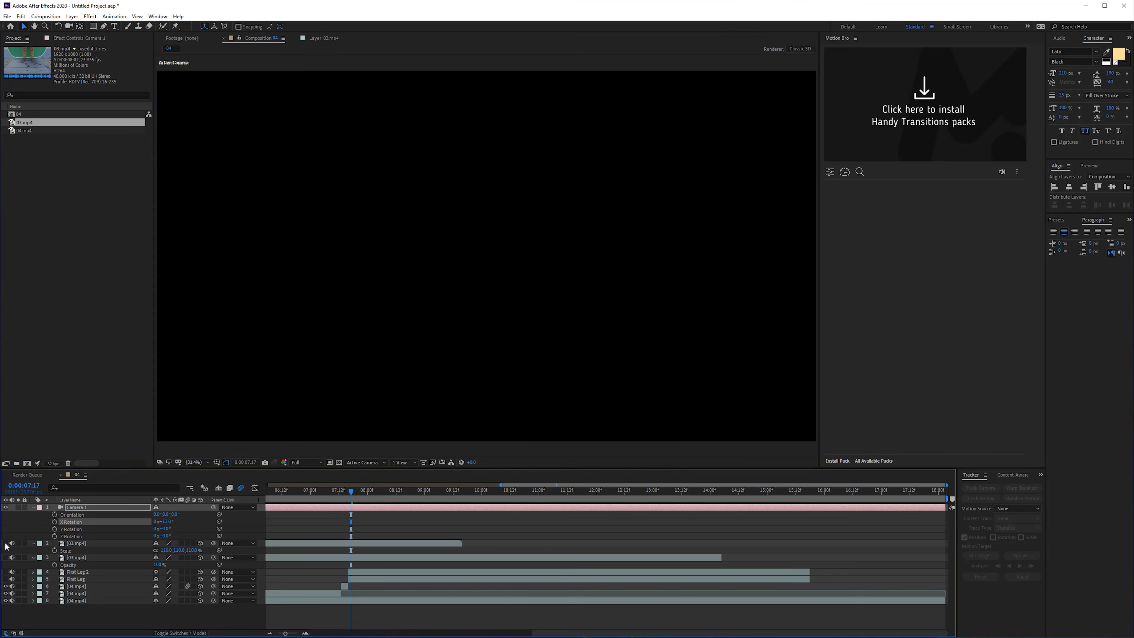
- Add another copy of 04.mp4 below First Leg and slide it in time until the upward-tilted sky view shows at 0:00:07:17
left_click(76, 586)
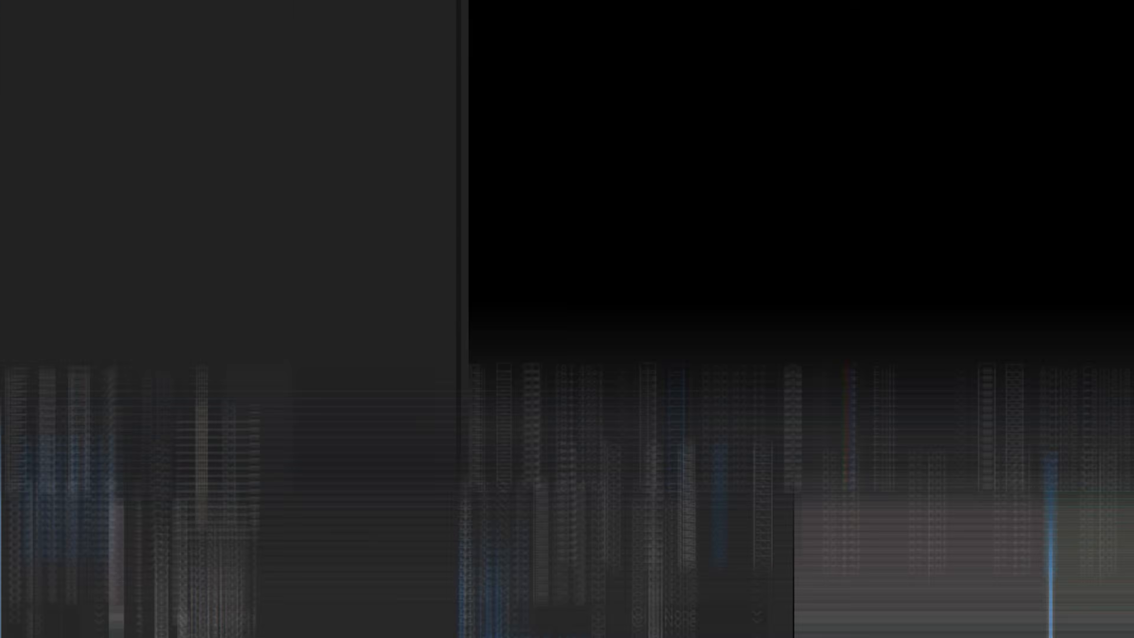
left_click_drag(95, 356, 253, 474)
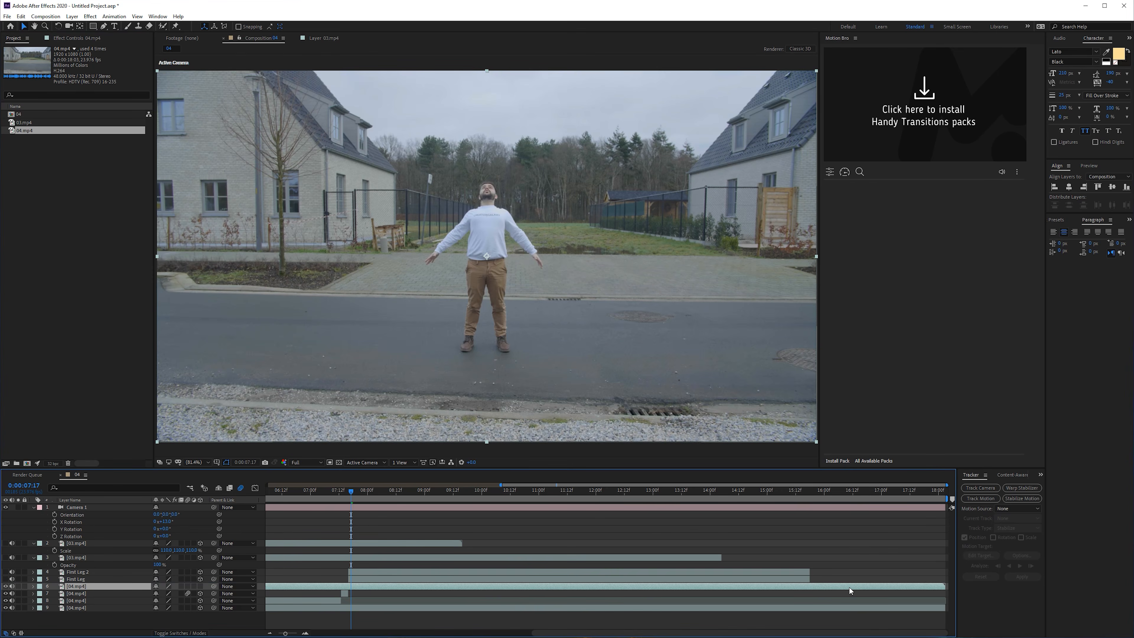
left_click_drag(809, 592, 343, 597)
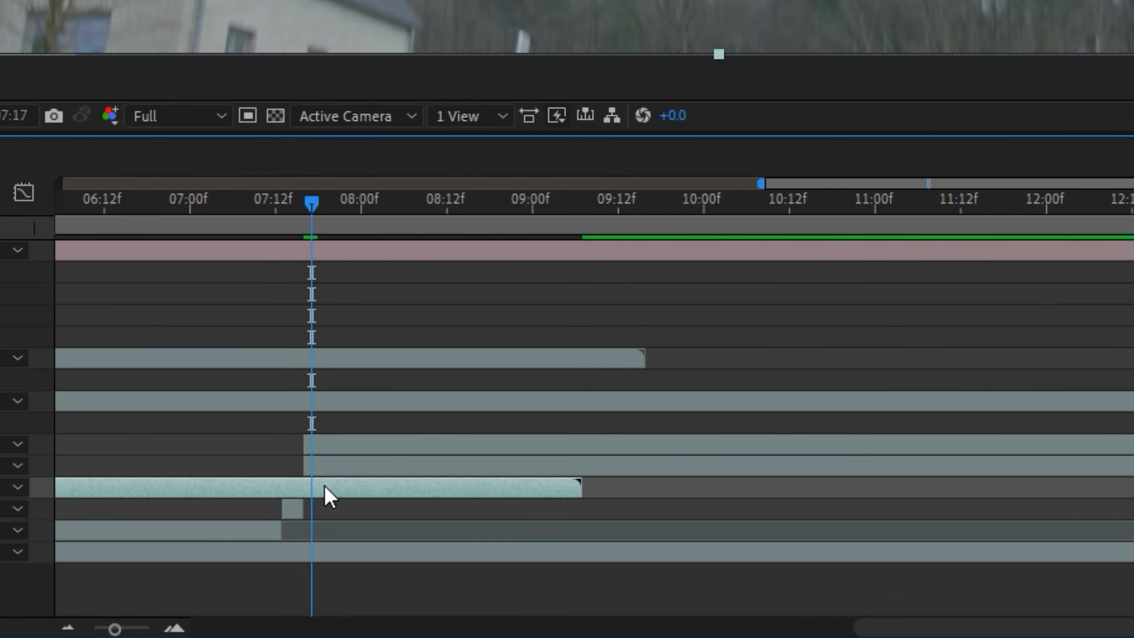
- Freeze the new 04.mp4 layer on the current frame and make it a 3D layer
right_click(357, 588)
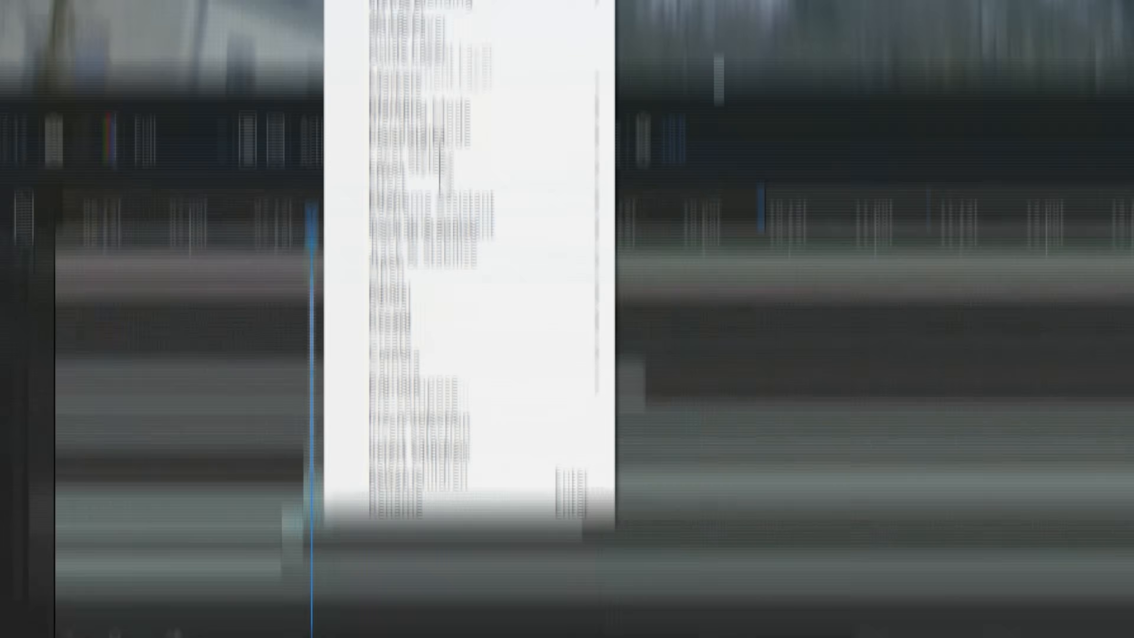
mouse_move(396, 401)
left_click(745, 487)
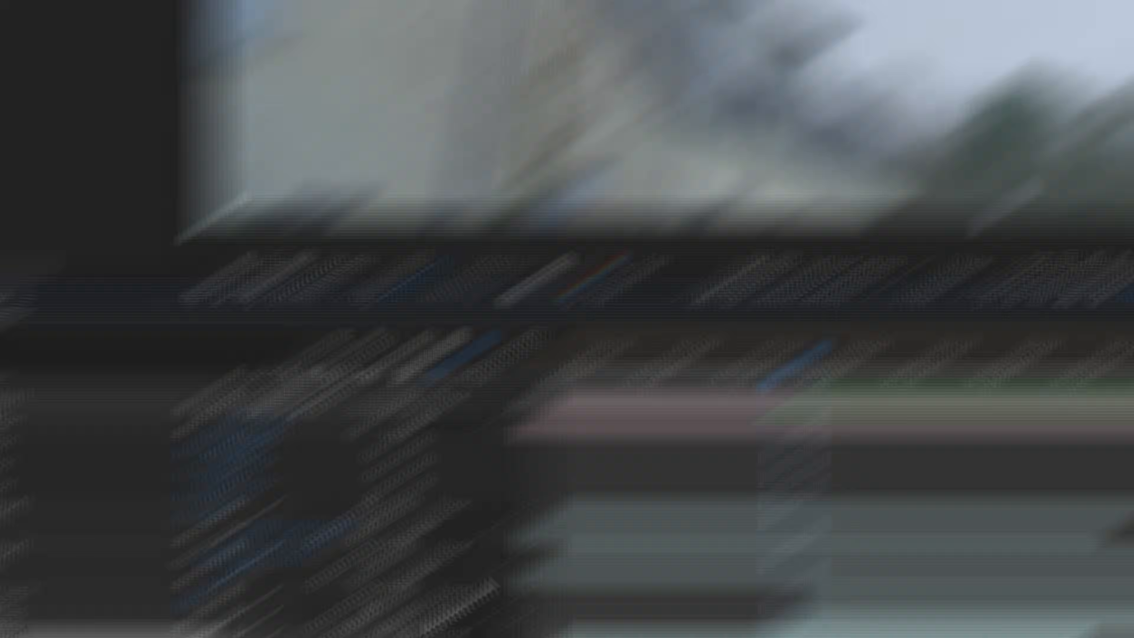
left_click(598, 488)
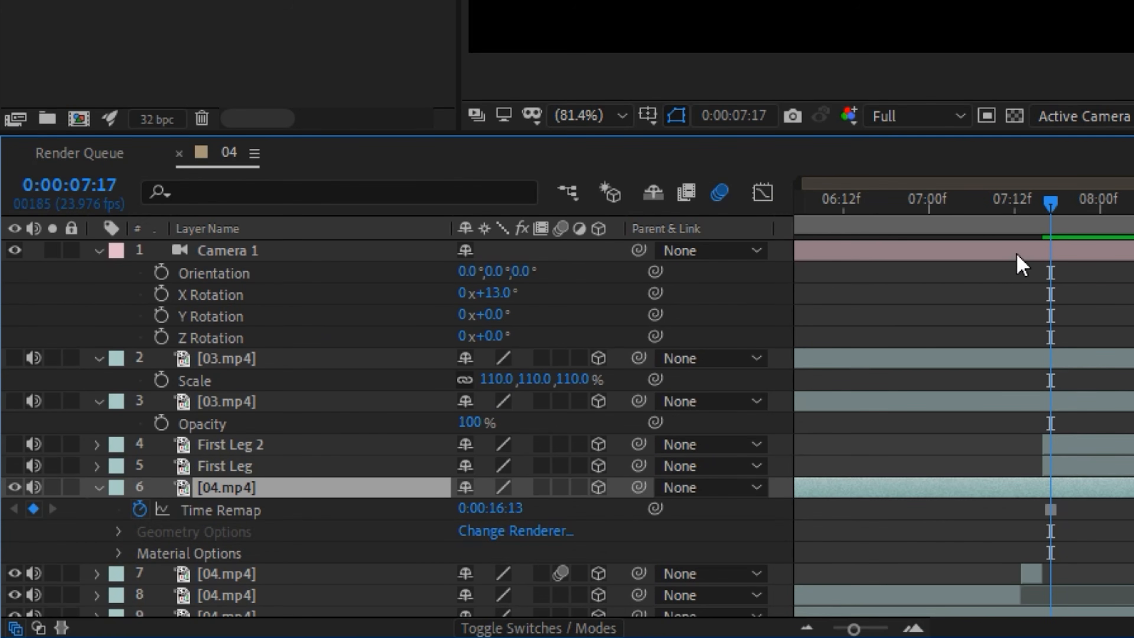
- Hide the frozen 04.mp4 layer and set Camera 1's X Rotation to 6°
key("ctrl+z")
left_click(15, 487)
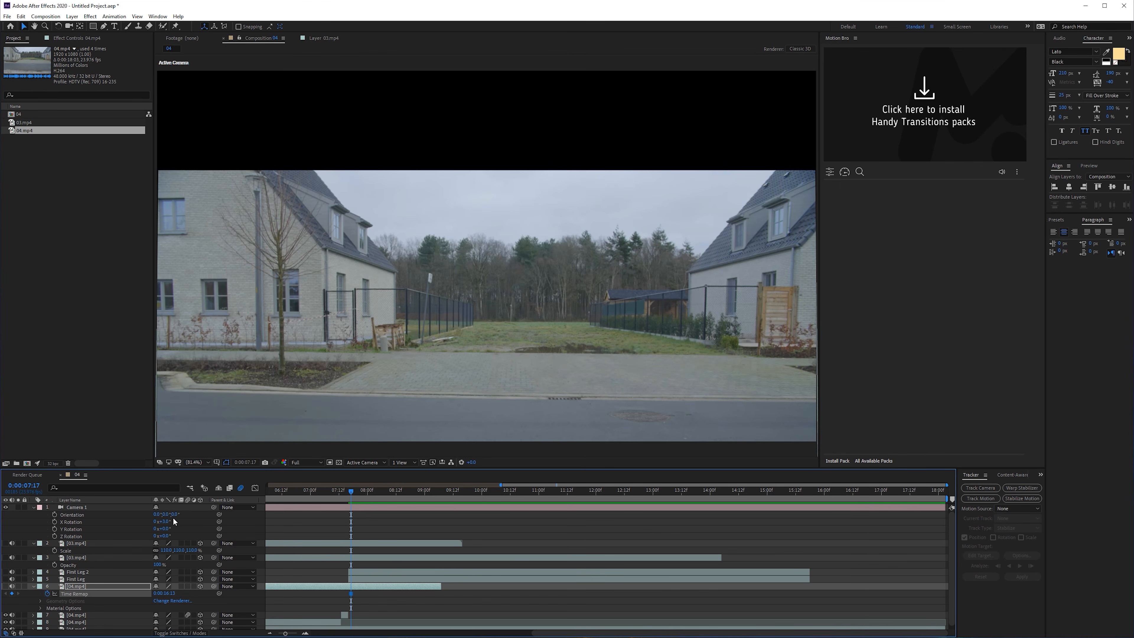
left_click_drag(167, 521, 784, 264)
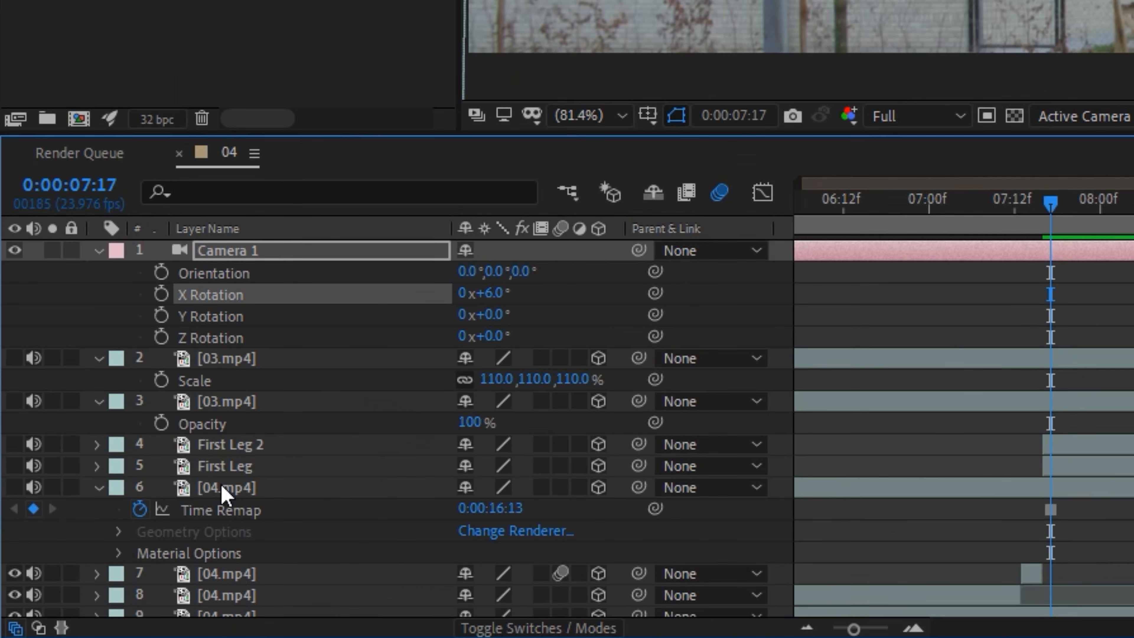
- Rename the frozen 04.mp4 layer to "Top View BG" and give it a yellow label
left_click(224, 500)
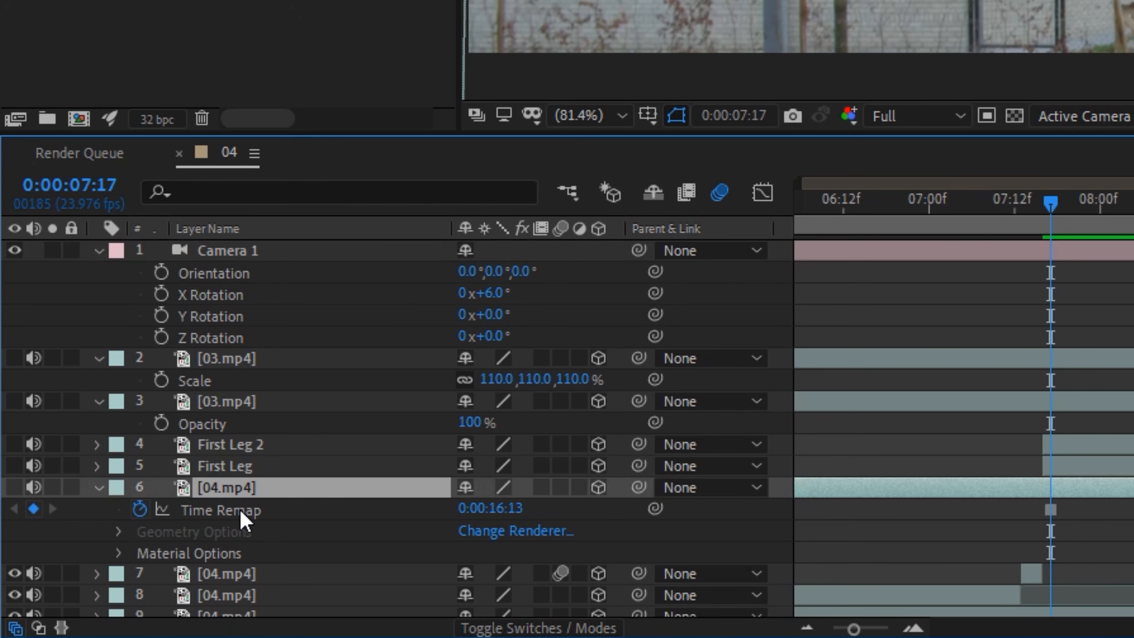
key("Return")
type("Top View BG")
key("Return")
left_click(116, 488)
left_click(232, 92)
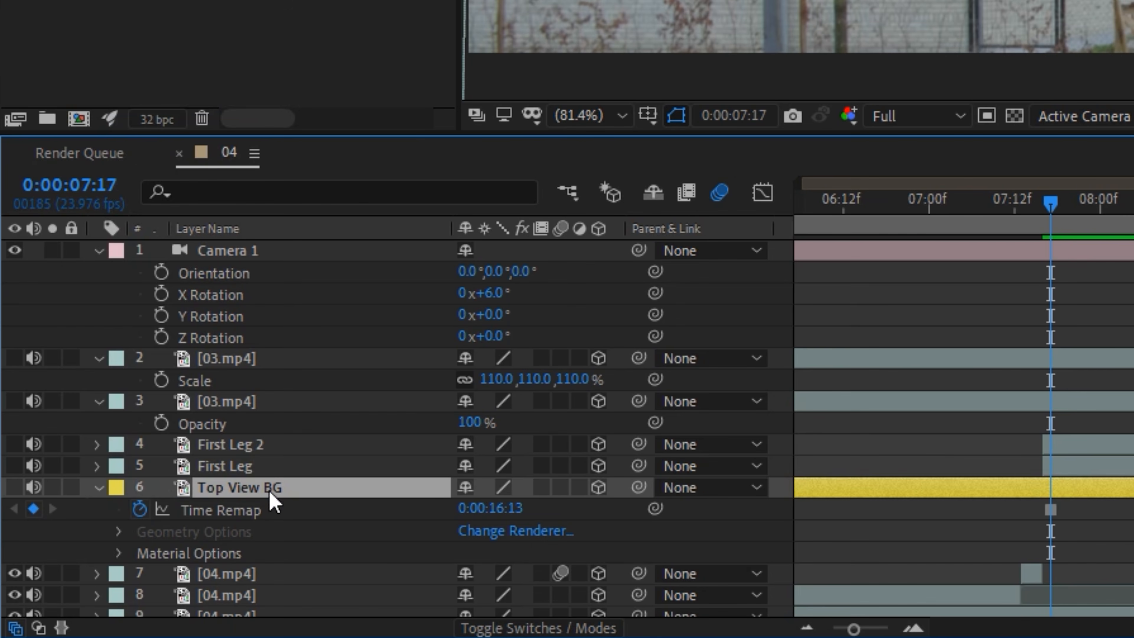
- Show Top View BG, place it above the street background with the houses overlapping, and scale it down slightly to match
left_click(15, 487)
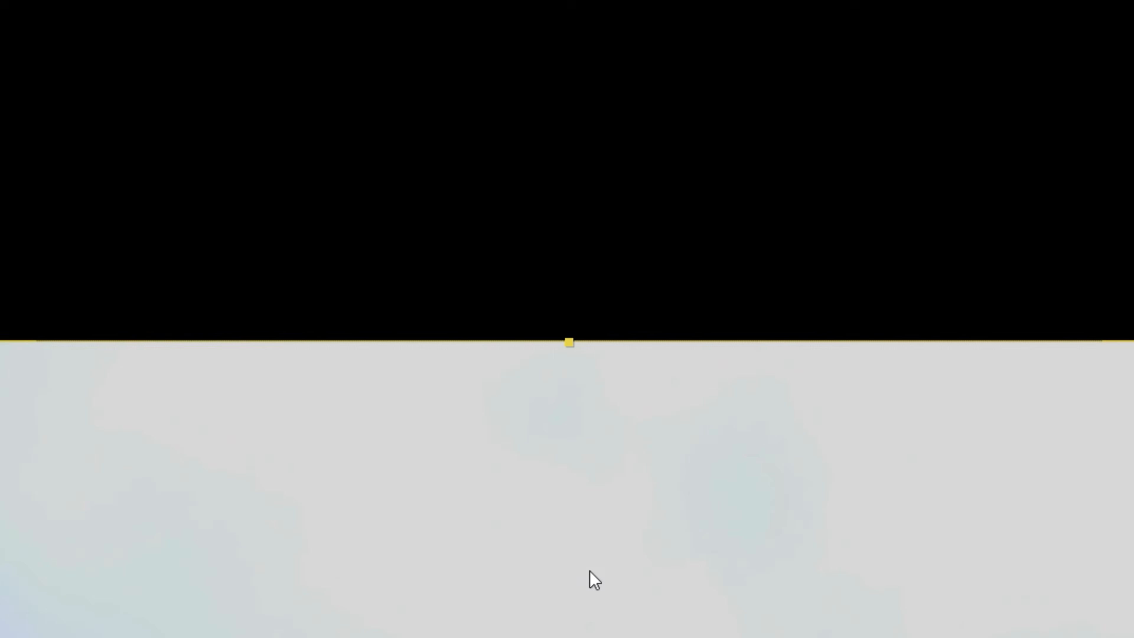
scroll(590, 570, "down", 1)
left_click_drag(781, 632, 777, 268)
left_click_drag(769, 525, 782, 494)
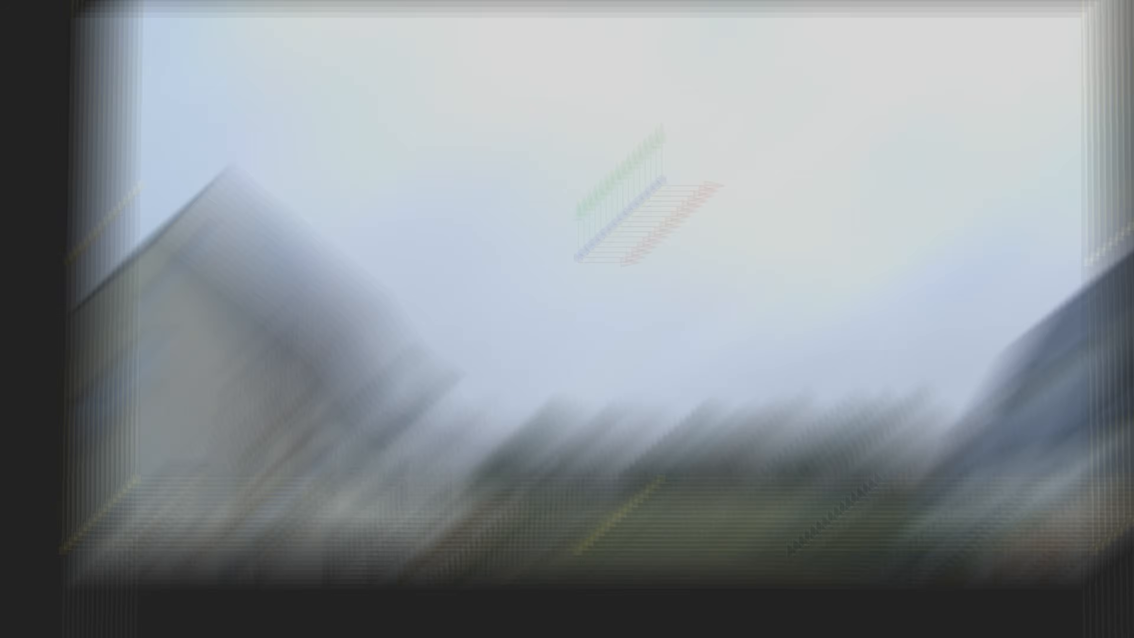
left_click(709, 491)
left_click(750, 237)
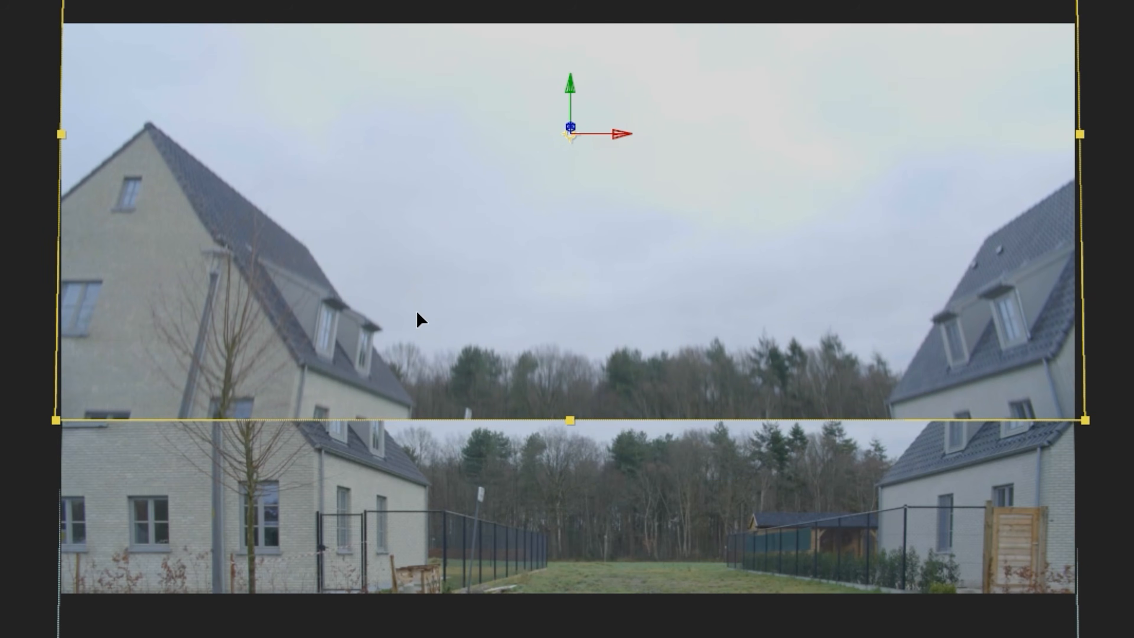
left_click_drag(425, 370, 427, 369)
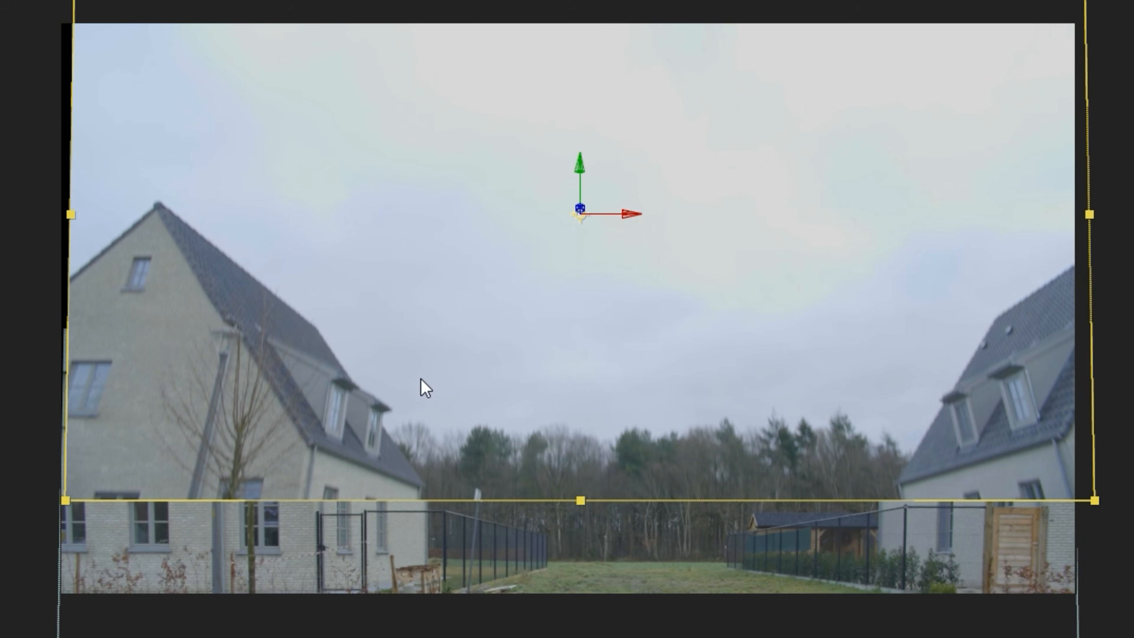
left_click_drag(1087, 504, 1025, 464)
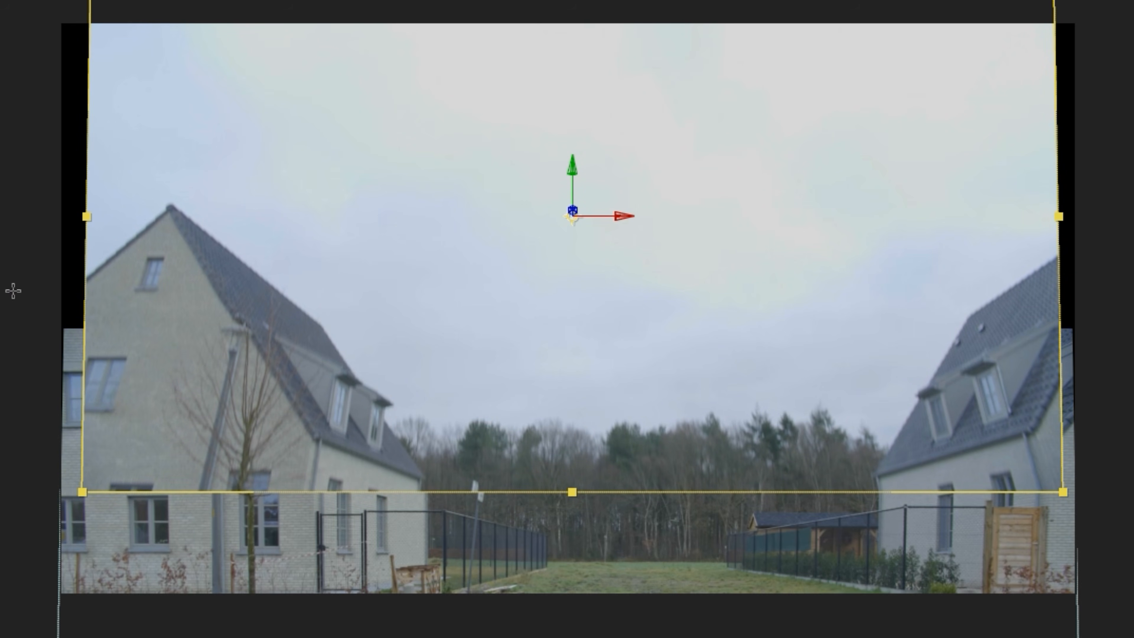
- Mask off the lower part of Top View BG with a wide rectangle, and reposition and enlarge the layer to match the houses below
left_click_drag(2, 362, 1133, 637)
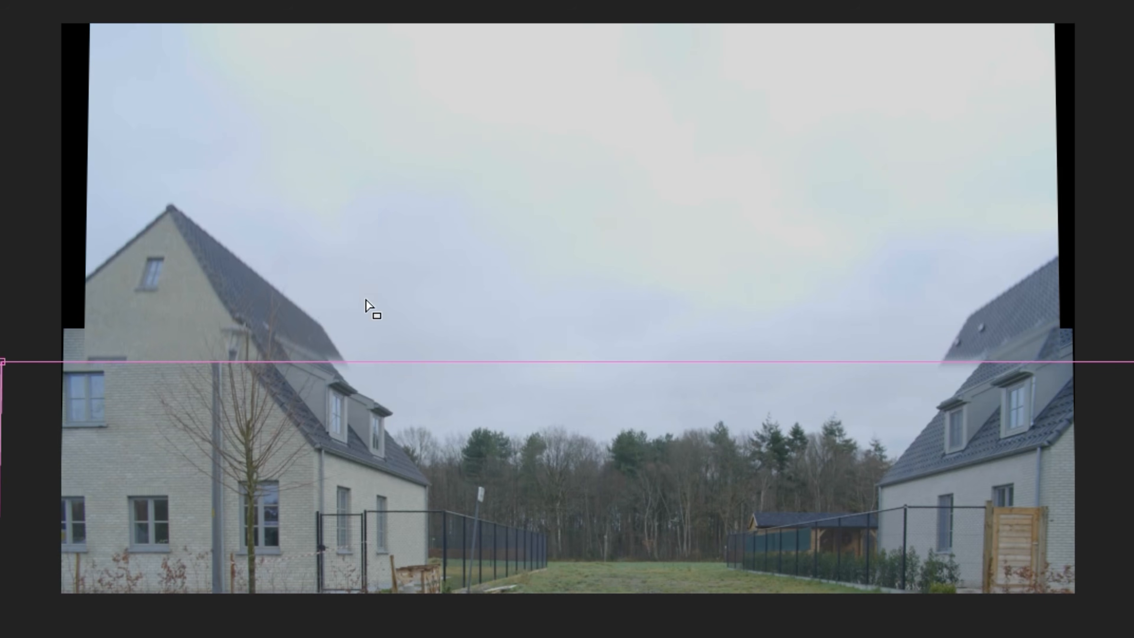
key("v")
left_click_drag(277, 296, 261, 308)
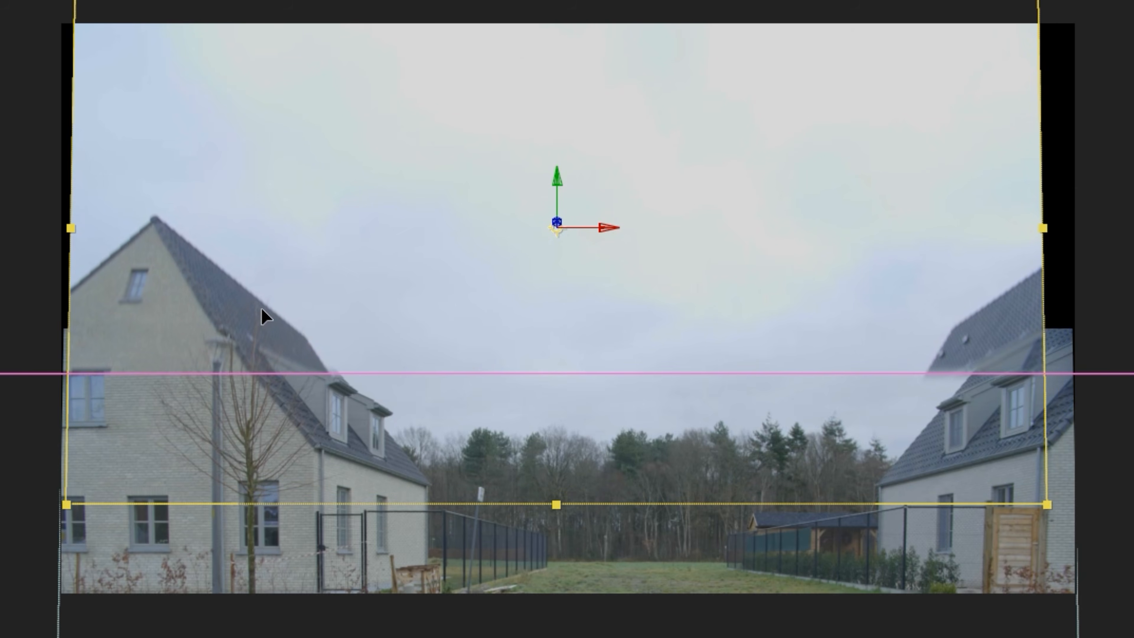
left_click_drag(1051, 506, 1077, 520)
left_click_drag(1000, 476, 1023, 471)
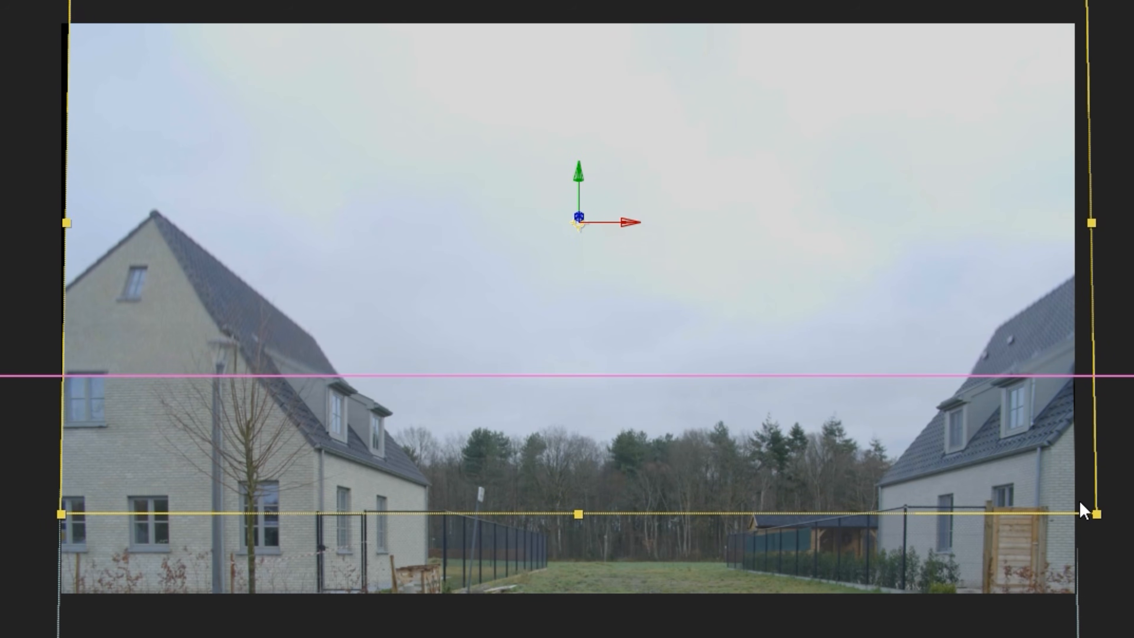
- Enlarge Top View BG slightly to match the houses below and set its parent to None
left_click_drag(1094, 515, 1102, 517)
left_click(710, 487)
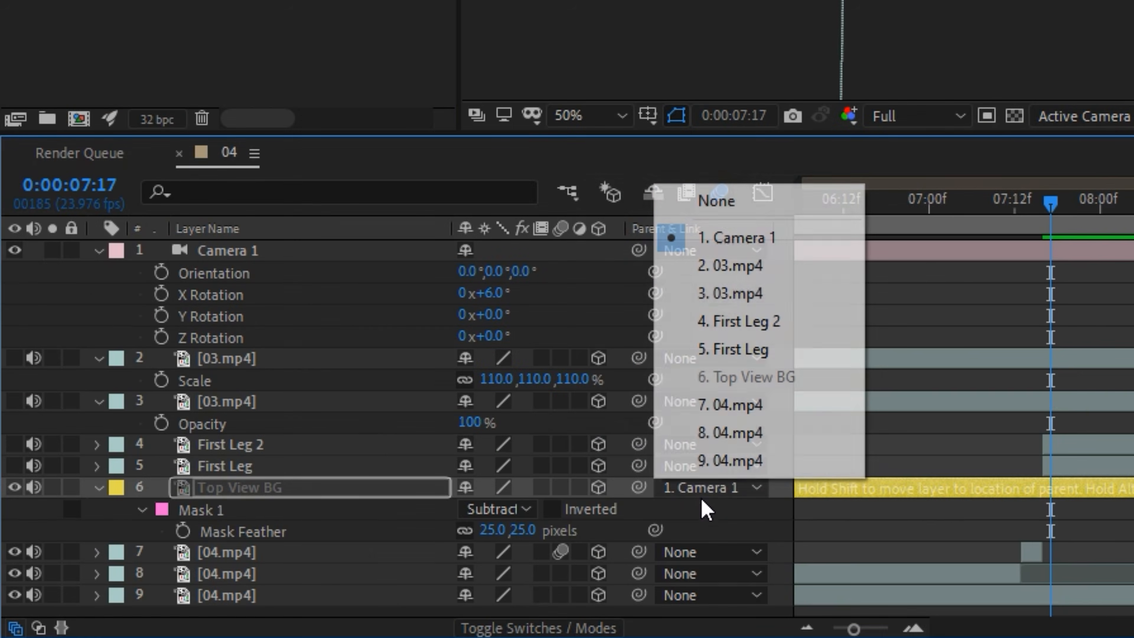
left_click(722, 215)
- Set Camera 1's X Rotation to 9° and duplicate the Top View BG layer
left_click_drag(485, 293, 496, 291)
left_click_drag(166, 521, 167, 522)
left_click(70, 588)
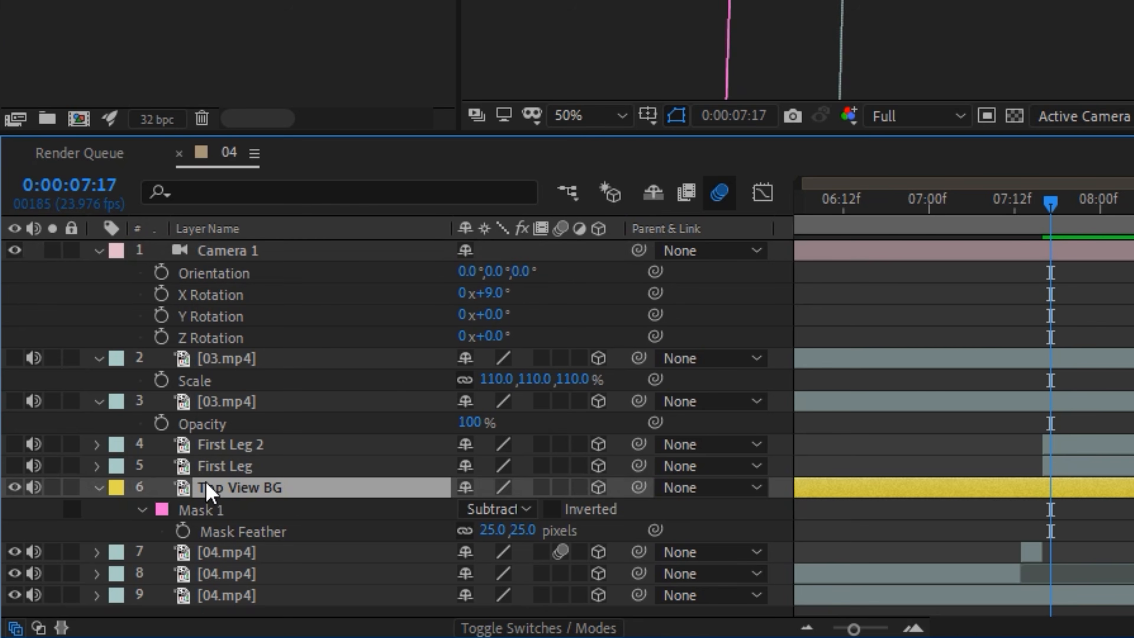
key("ctrl+d")
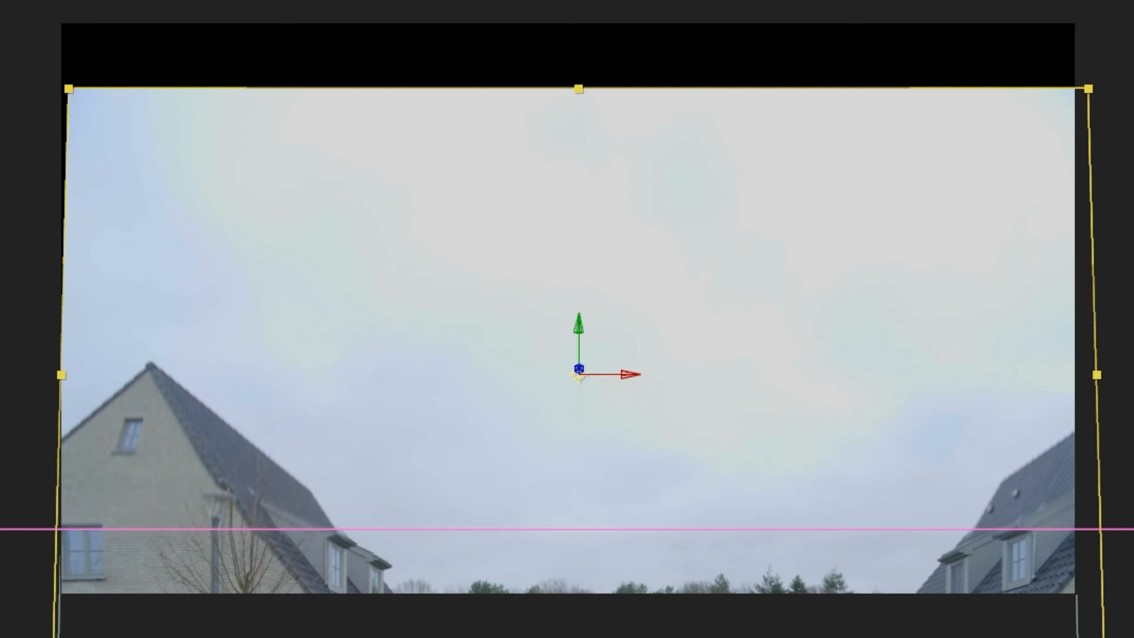
- Move the mask on Top View BG 2 up over the clear sky above the roofs and lower its upper edge
double_click(201, 532)
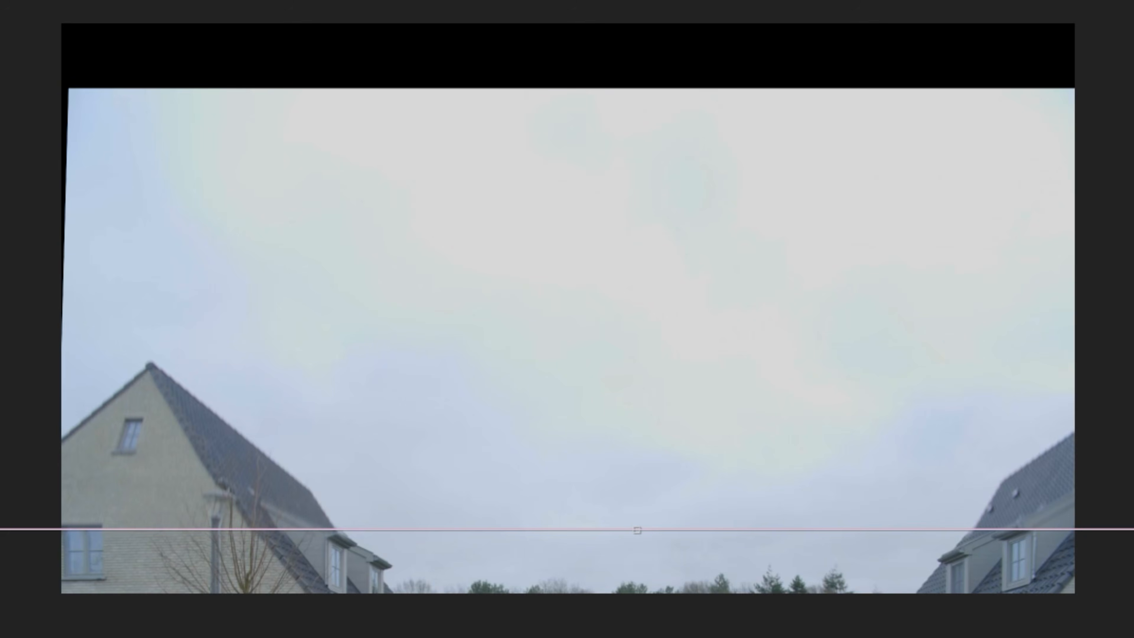
left_click_drag(220, 625, 255, 304)
left_click_drag(330, 256, 324, 283)
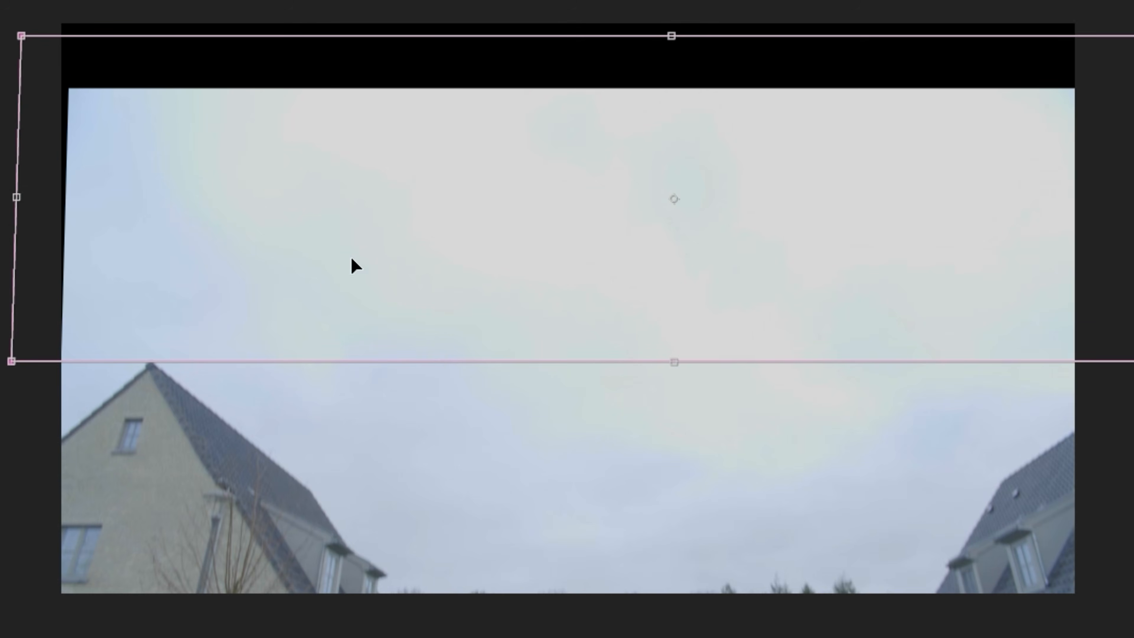
left_click_drag(670, 35, 670, 102)
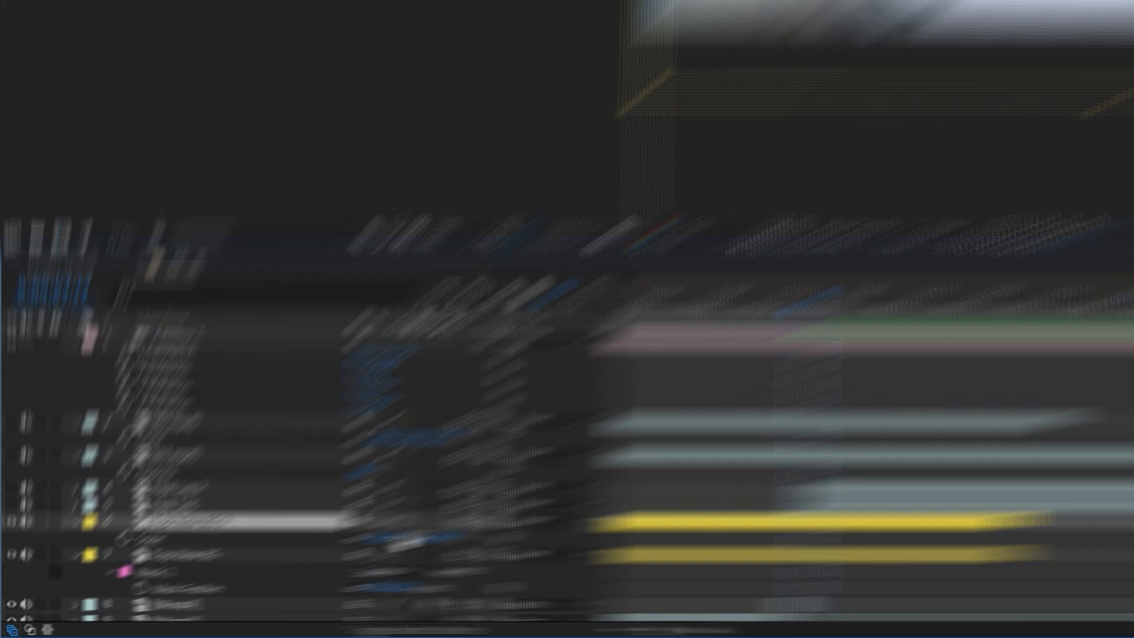
- Change the mode of Mask 1 on Top View BG 2 to Add
left_click_drag(407, 541, 439, 545)
key("m")
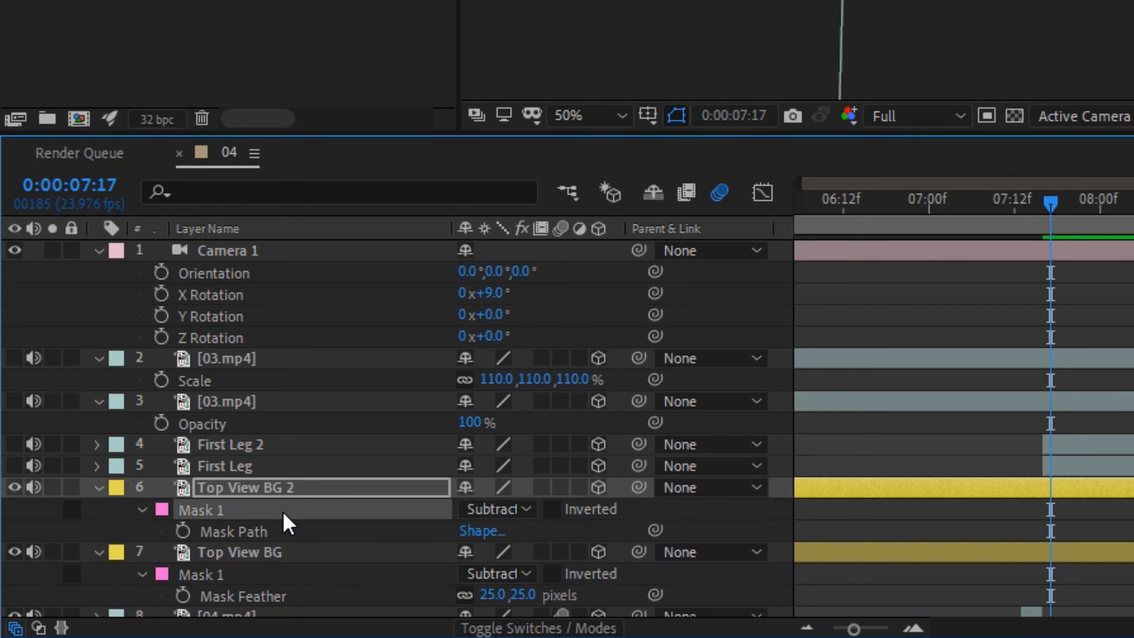
left_click(494, 510)
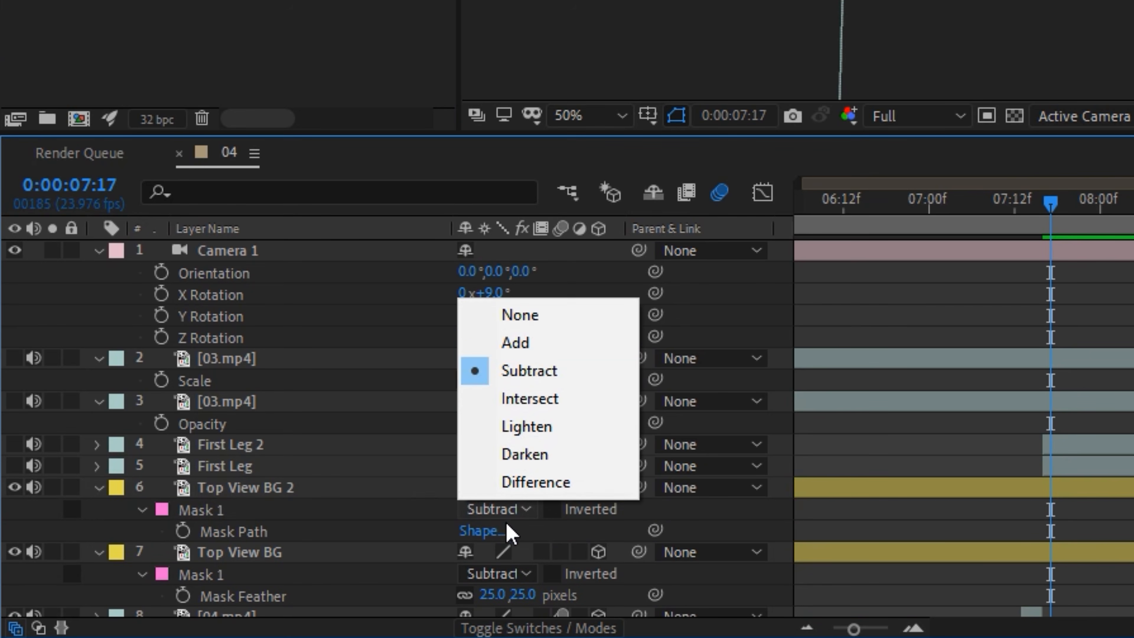
left_click(534, 352)
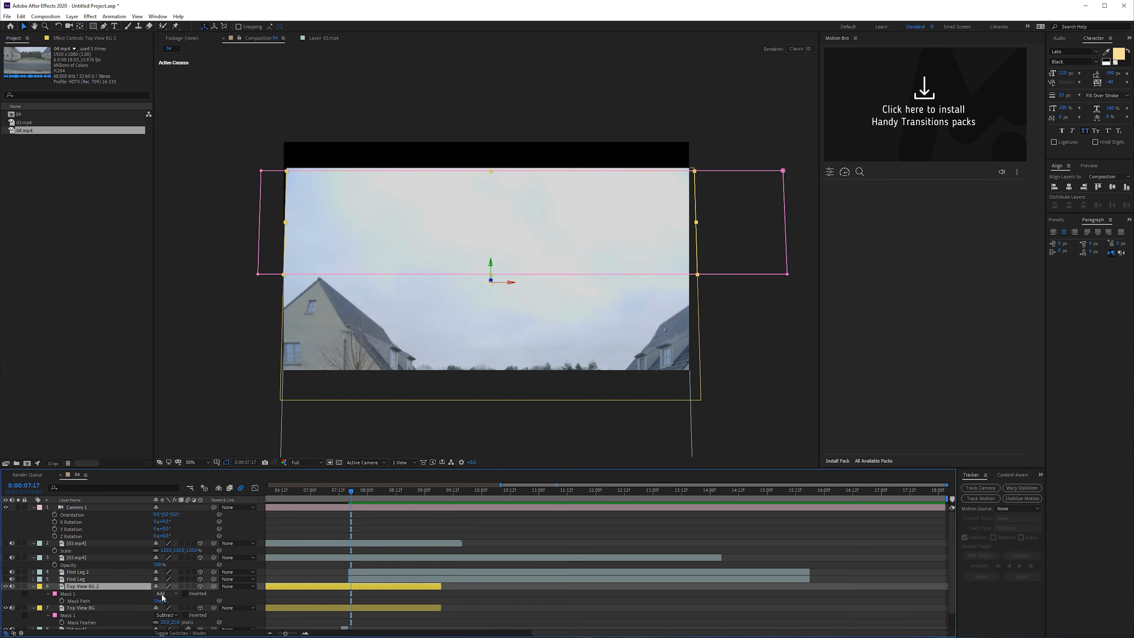
- Scale up Top View BG 2 until its sky fills the frame with Camera 1's X Rotation set to 13°
key("s")
left_click_drag(172, 593, 186, 593)
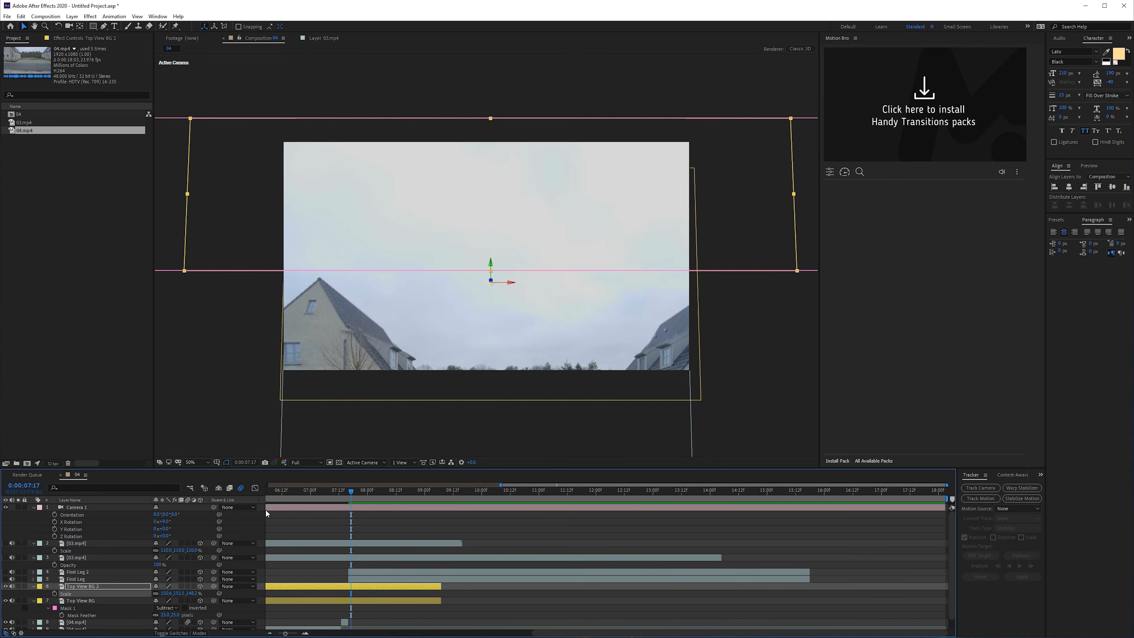
left_click_drag(168, 521, 170, 517)
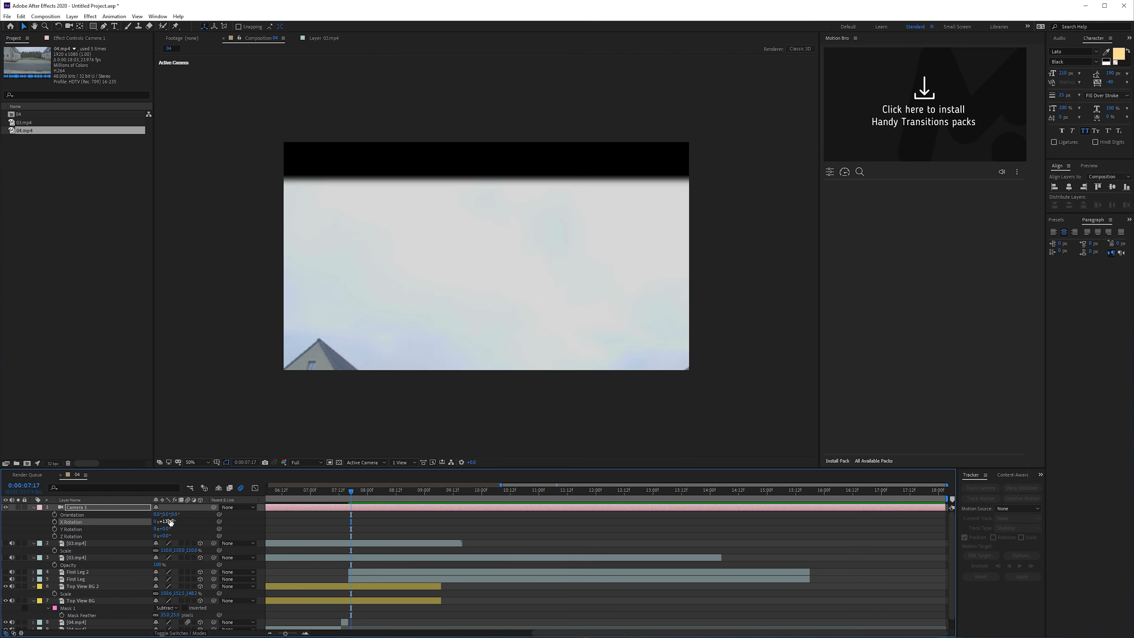
key("Return")
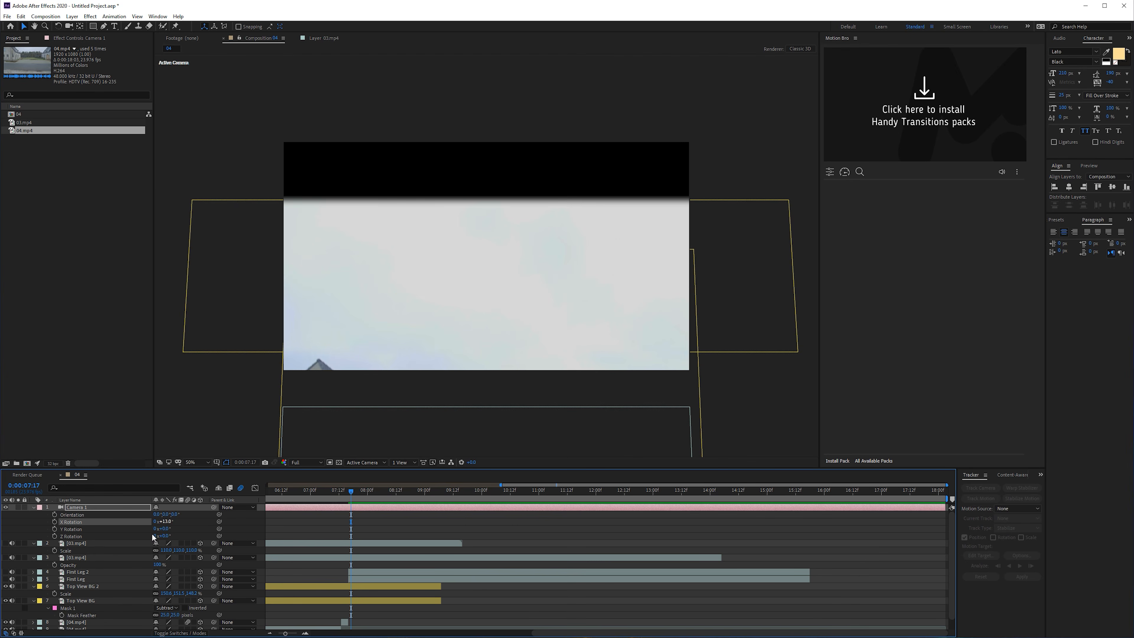
left_click(84, 587)
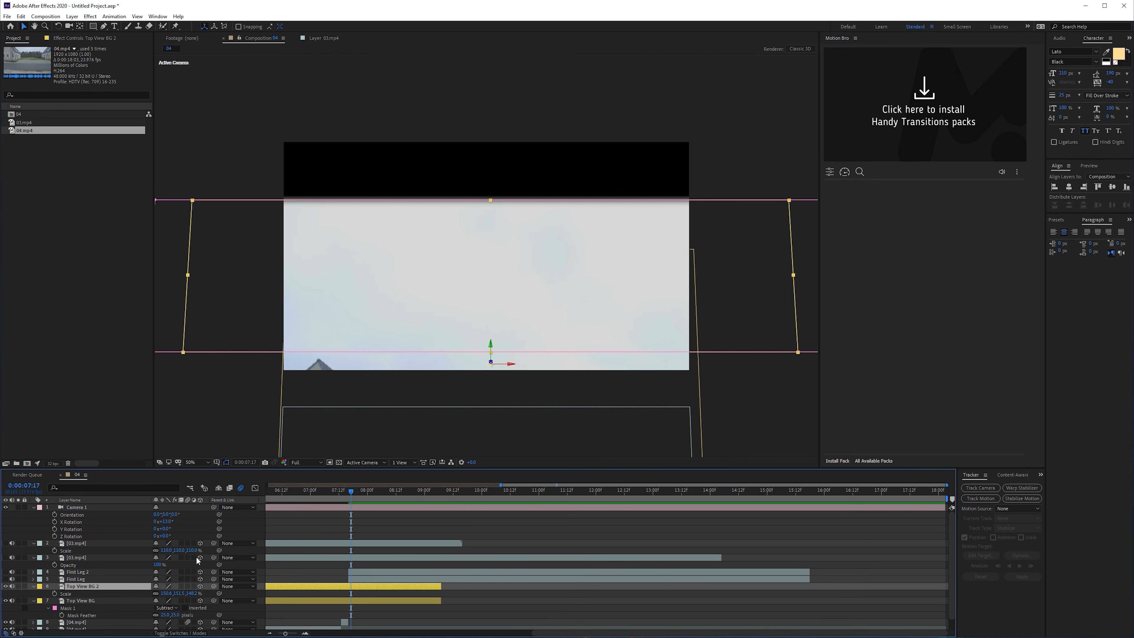
left_click_drag(180, 593, 236, 594)
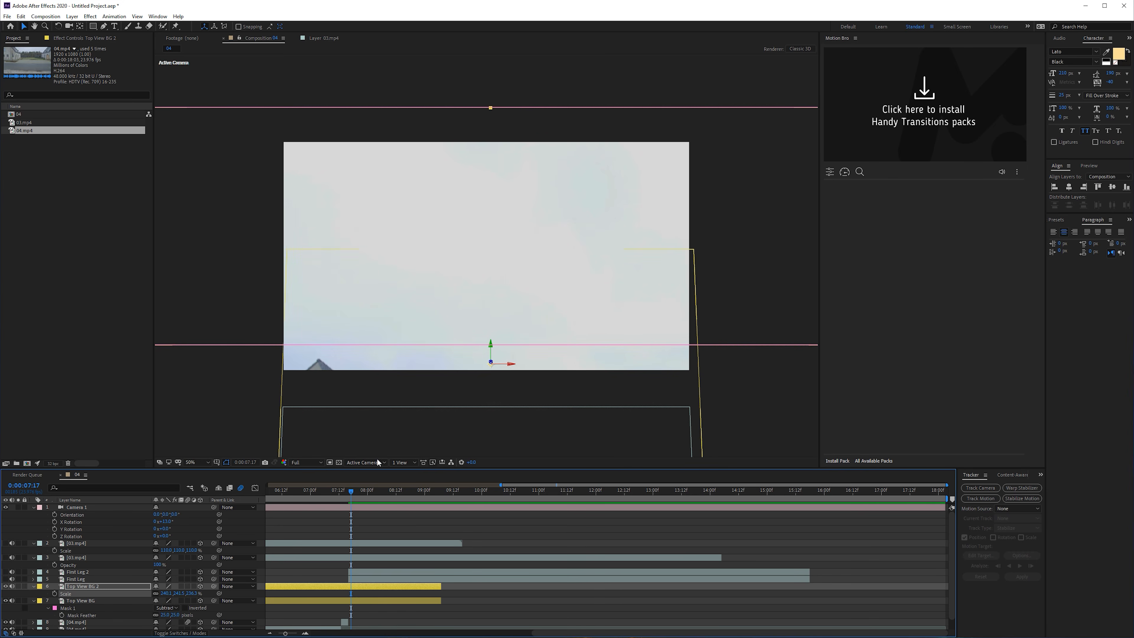
- Reset Camera 1's X Rotation to 0° and show both 03.mp4 layers and both First Leg layers
left_click_drag(348, 497, 357, 496)
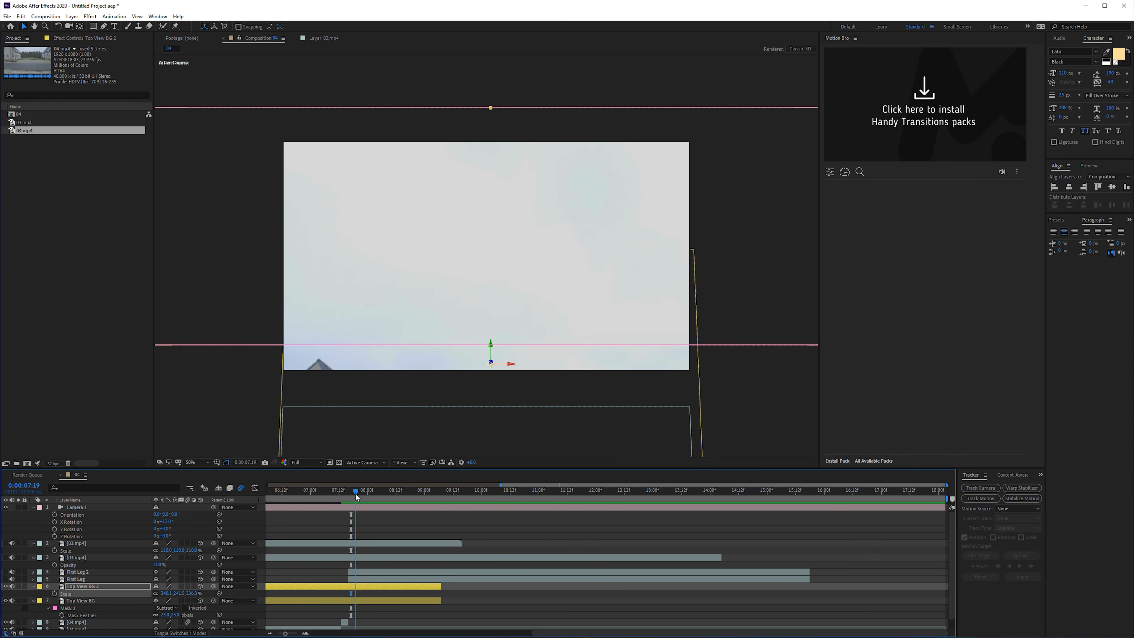
left_click(167, 521)
type("0")
key("Return")
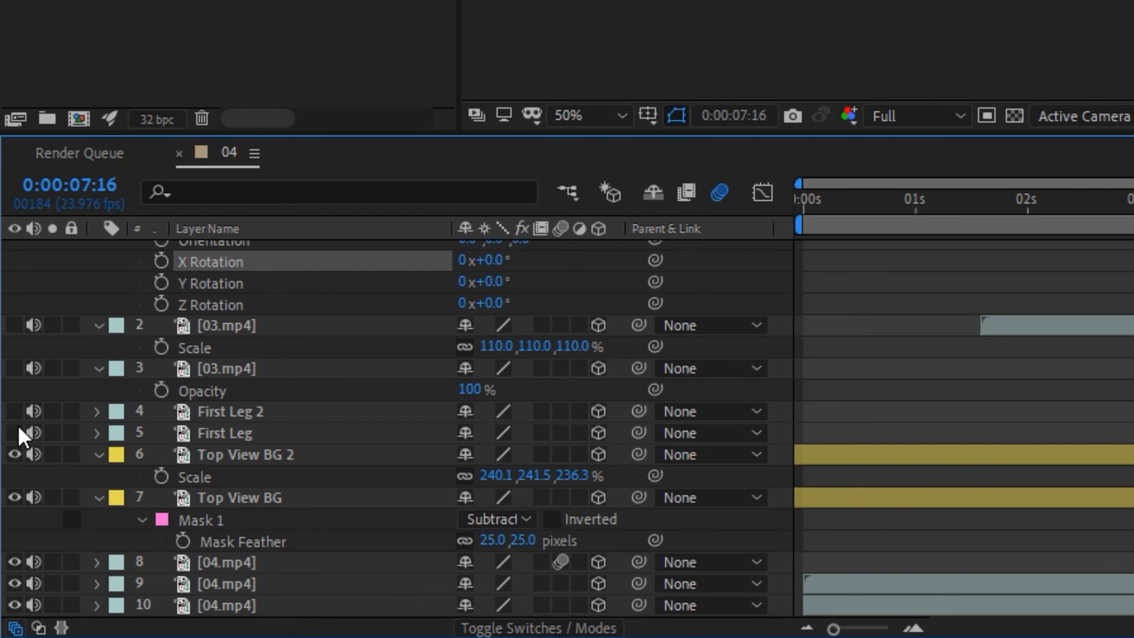
left_click_drag(19, 427, 18, 230)
- Give both 03.mp4 layers, First Leg 2 and First Leg a blue label
left_click(76, 515)
left_click(51, 537, "shift")
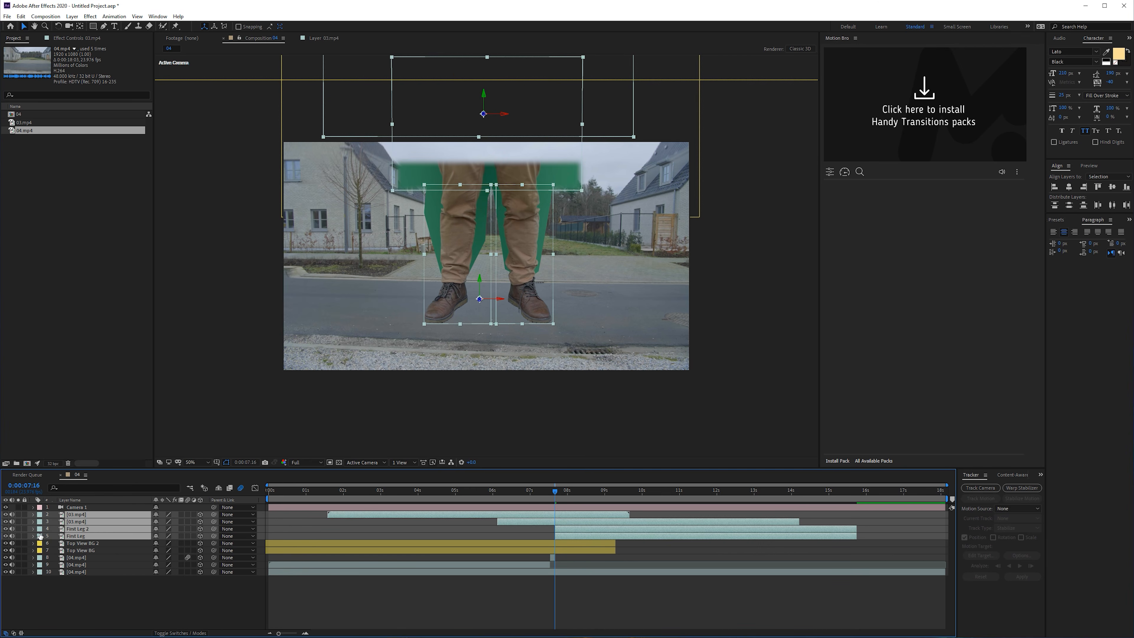
left_click(40, 536)
left_click(67, 459)
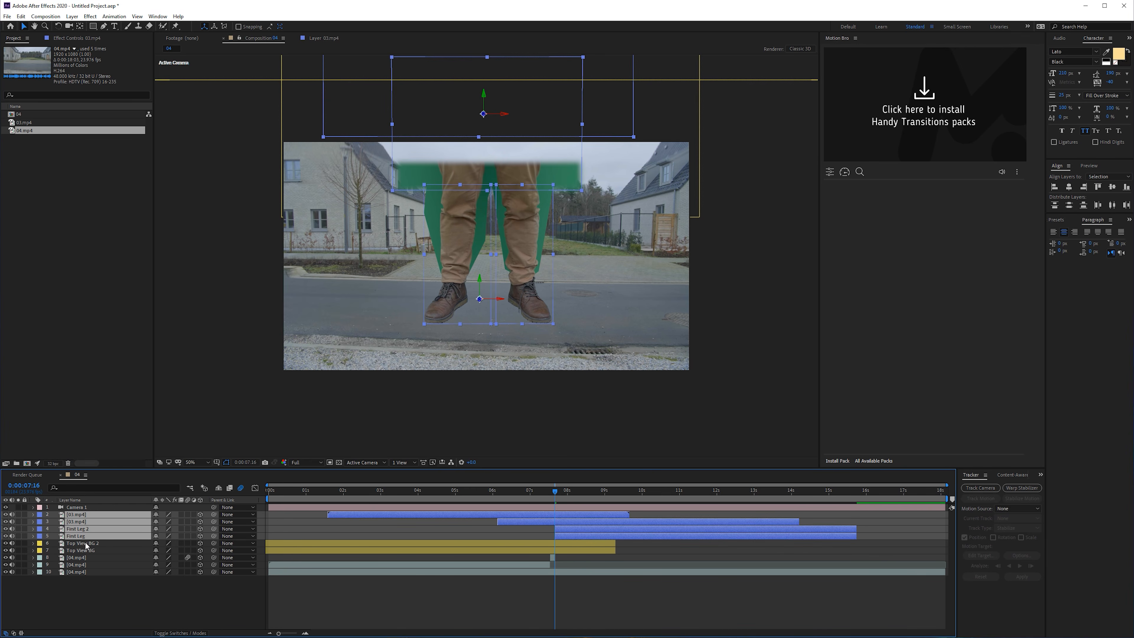
- Give all background layers, from Top View BG 2 down to the lowest 04.mp4, a yellow label
left_click(82, 544)
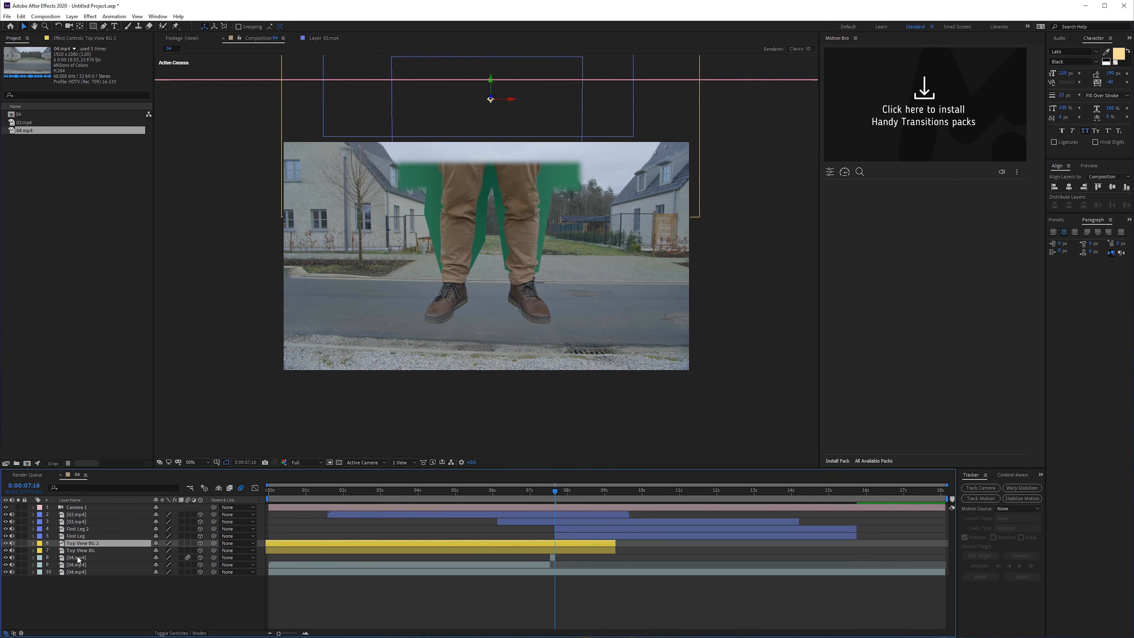
left_click(77, 572, "shift")
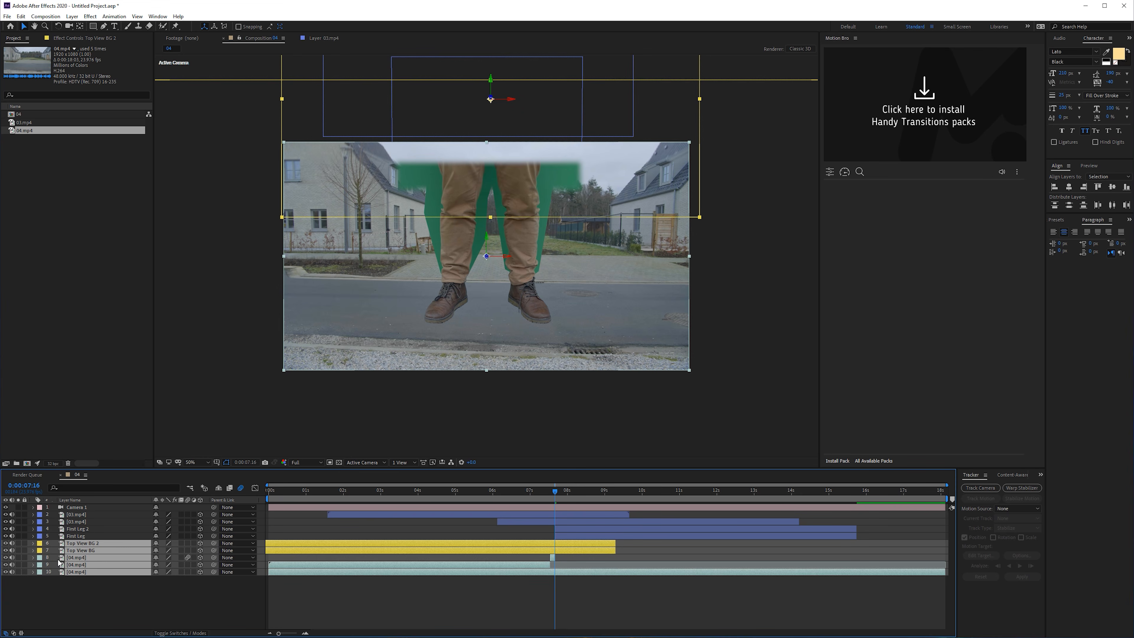
left_click(40, 550)
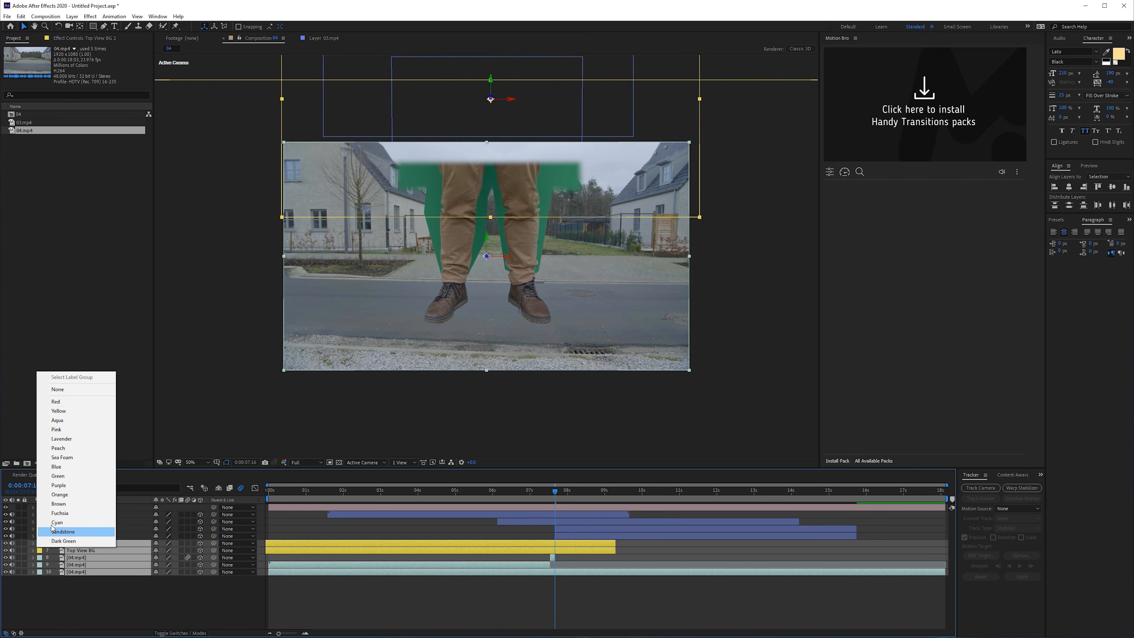
left_click(67, 413)
left_click(68, 594)
- Trim the start of both 03.mp4 layers to 0:00:07:16, where the leg layers begin
left_click(562, 536)
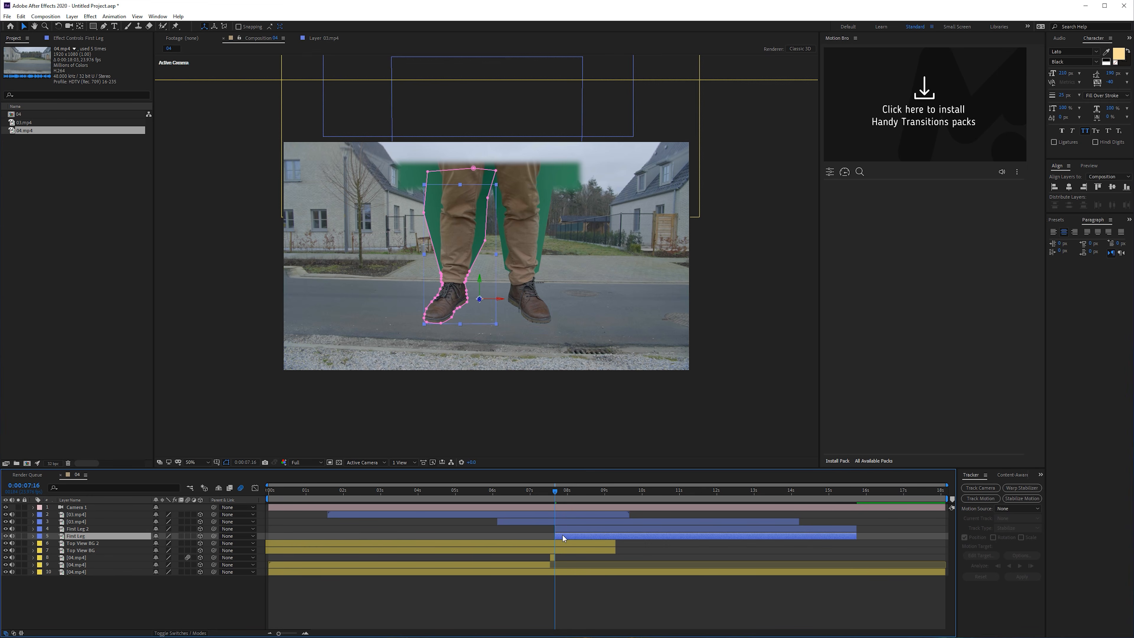
left_click_drag(551, 491, 555, 492)
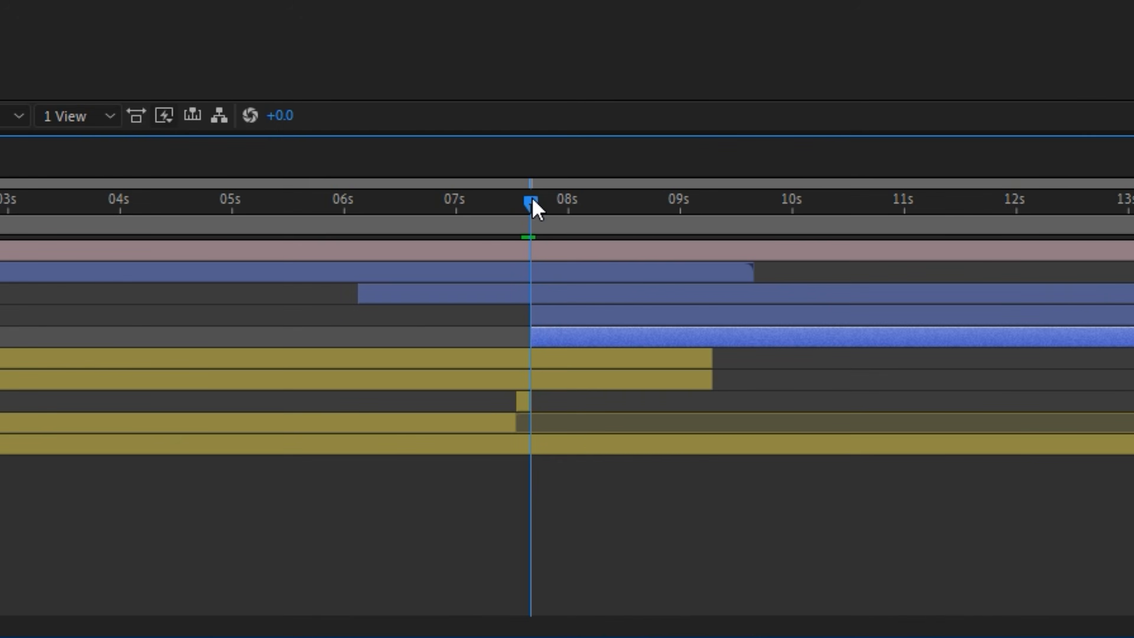
left_click(509, 298)
left_click_drag(357, 293, 530, 300)
left_click(35, 271)
left_click_drag(35, 271, 531, 291)
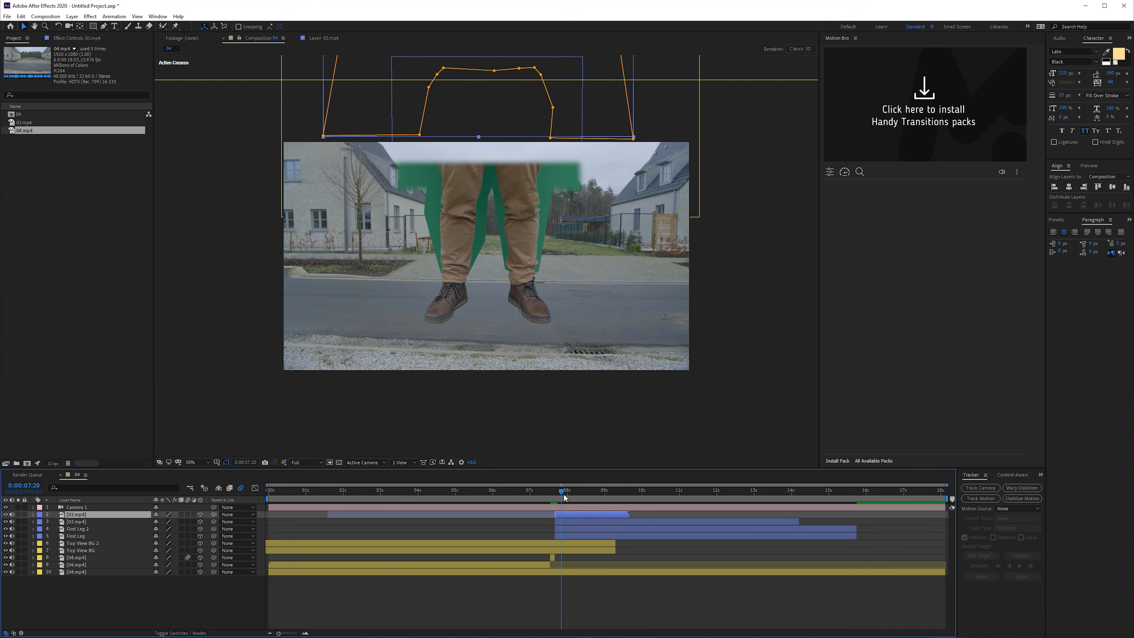
- Add a 0° X Rotation keyframe to Camera 1 at 0:00:07:16
mouse_move(564, 495)
left_mouse_down()
mouse_move(575, 495)
mouse_move(567, 491)
left_mouse_up()
left_click(87, 509)
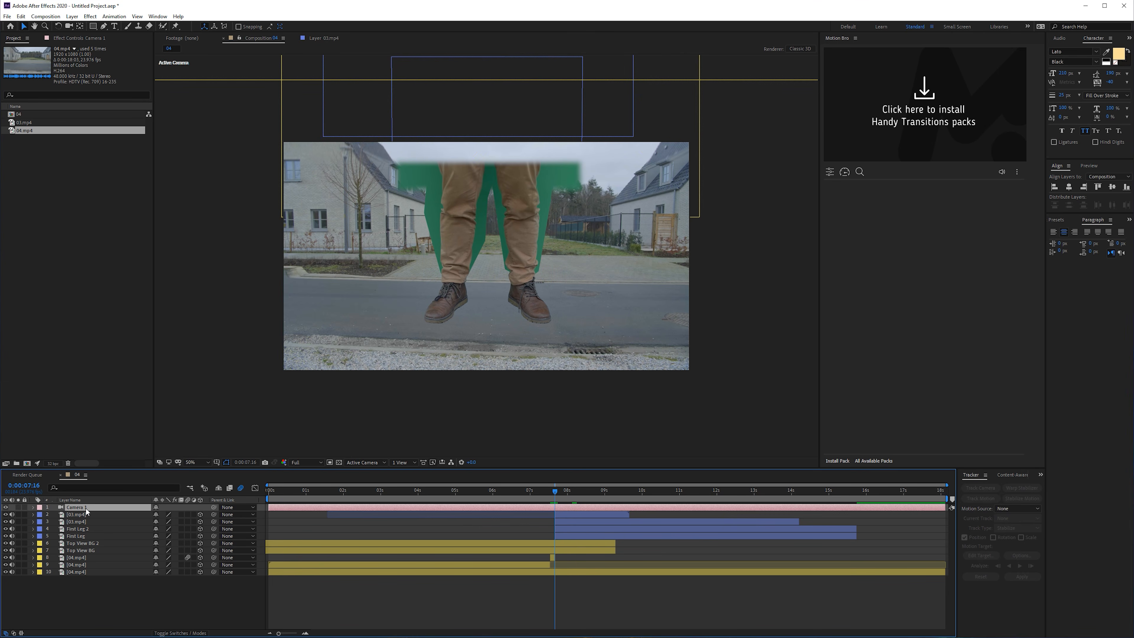
key("r")
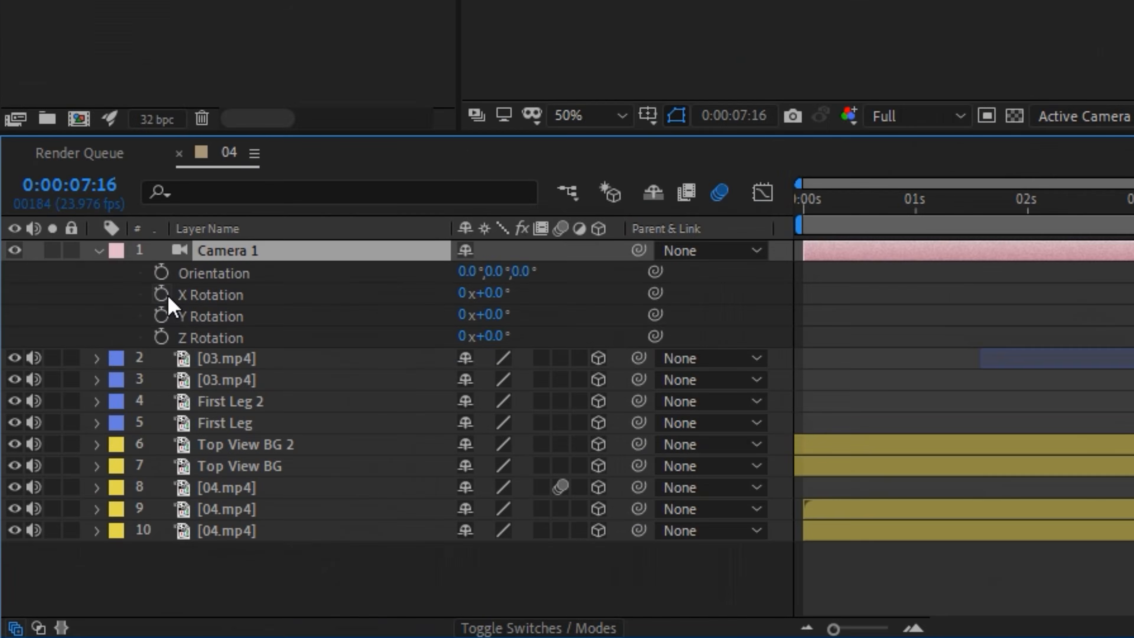
left_click(161, 294)
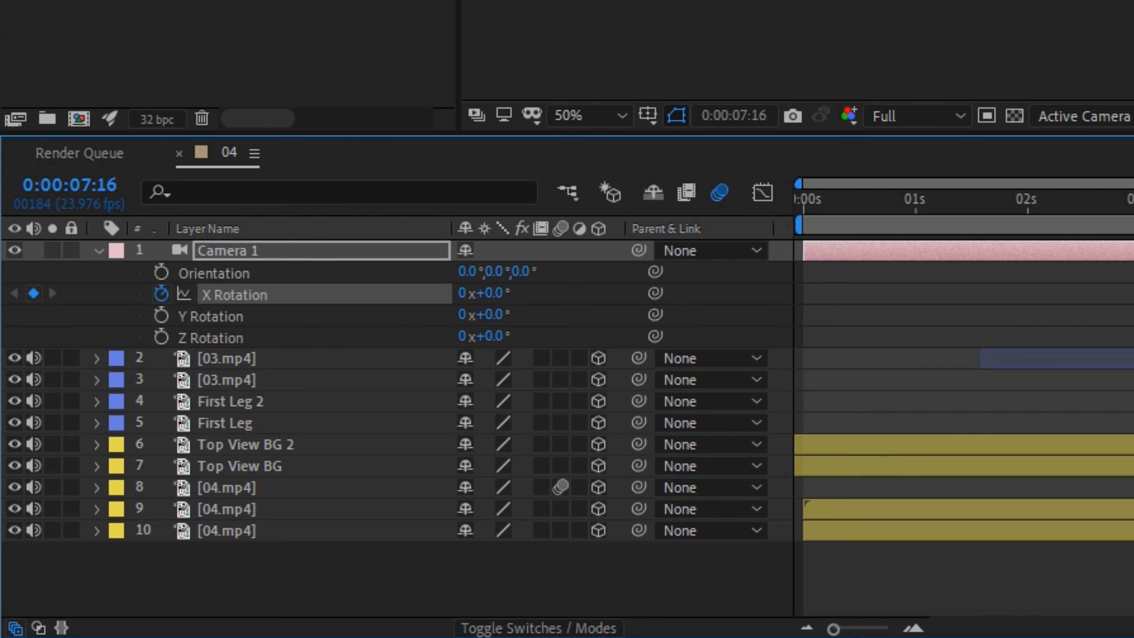
- Keyframe Camera 1's X Rotation at 13° at 0:00:08:06 and scrub back through the tilt
left_click_drag(531, 204, 597, 206)
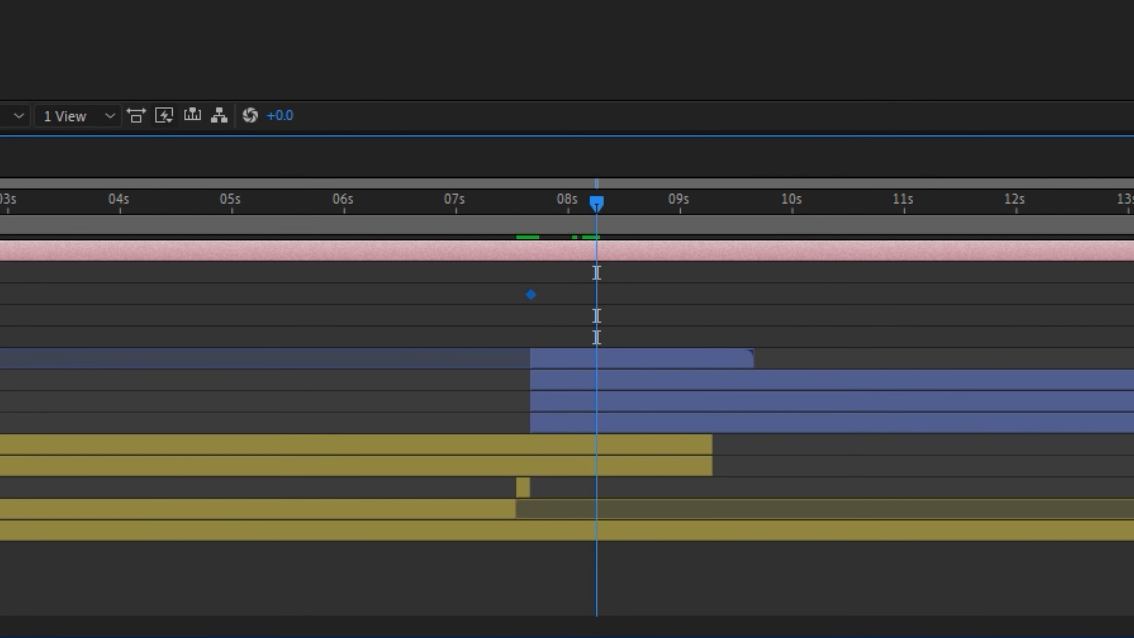
left_click(495, 292)
type("13")
key("Return")
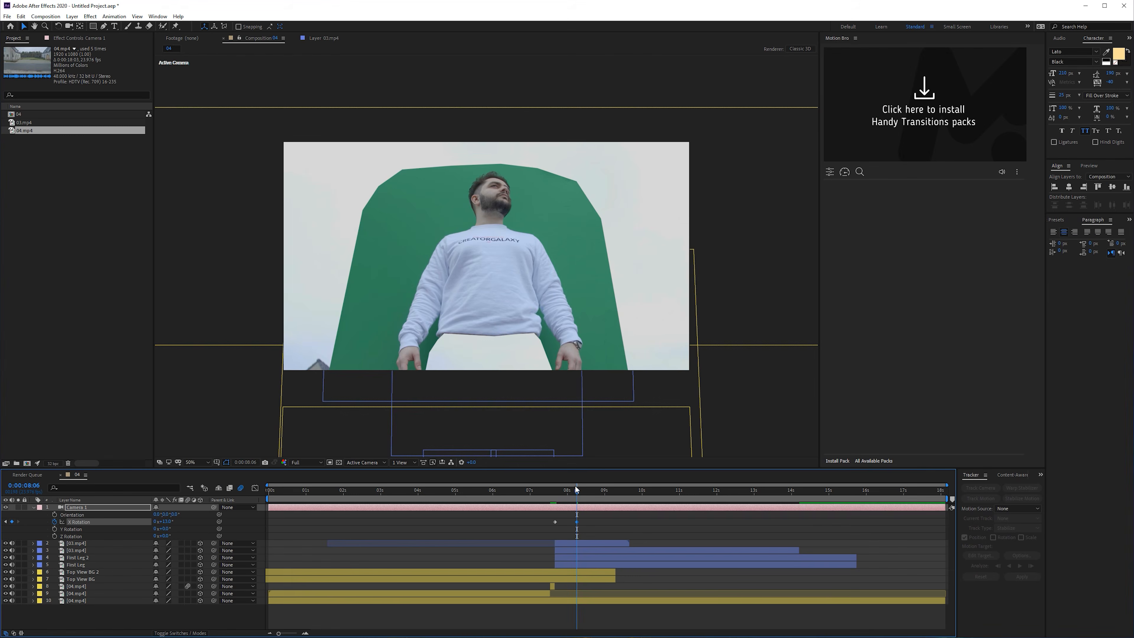
left_click_drag(575, 485, 565, 491)
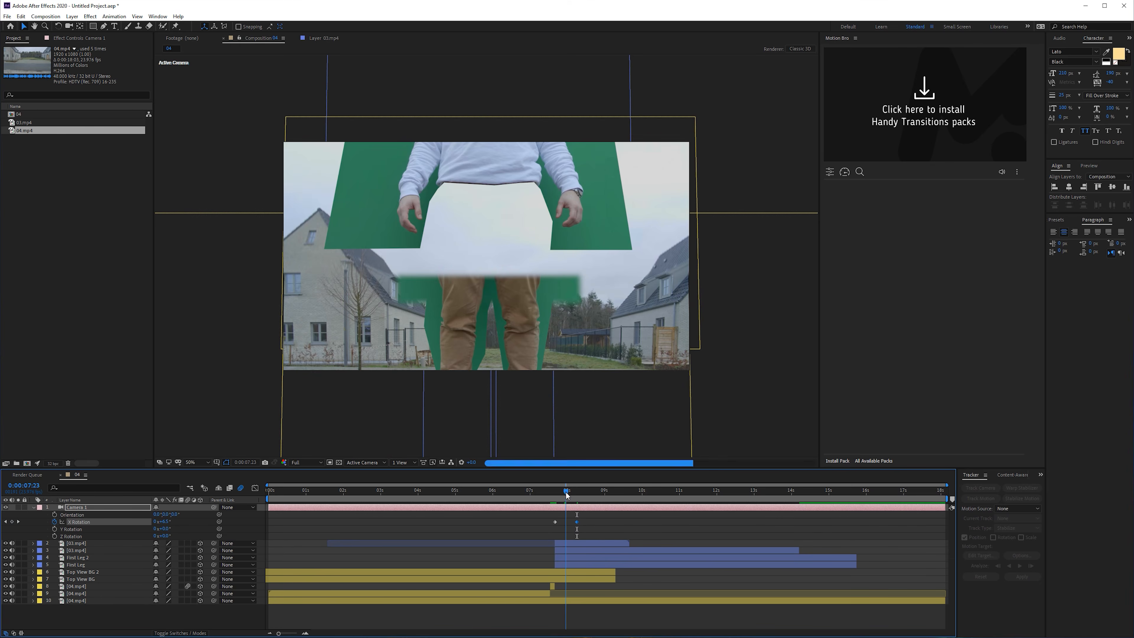
- Set the Z position of Top View BG 2 and Top View BG to 0
left_click(89, 556)
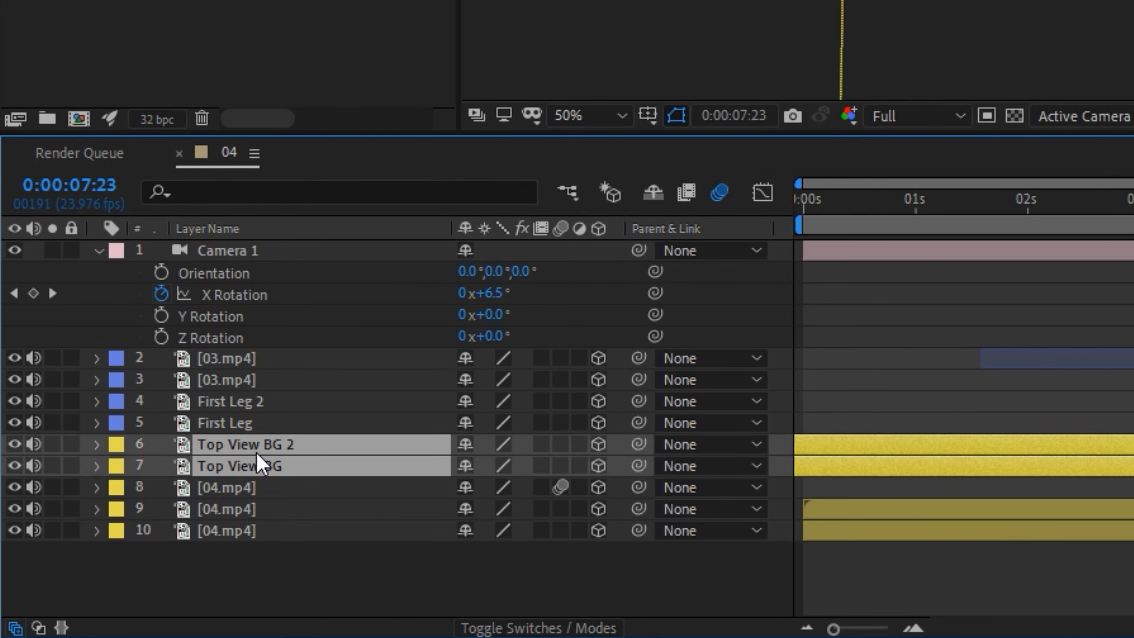
key("p")
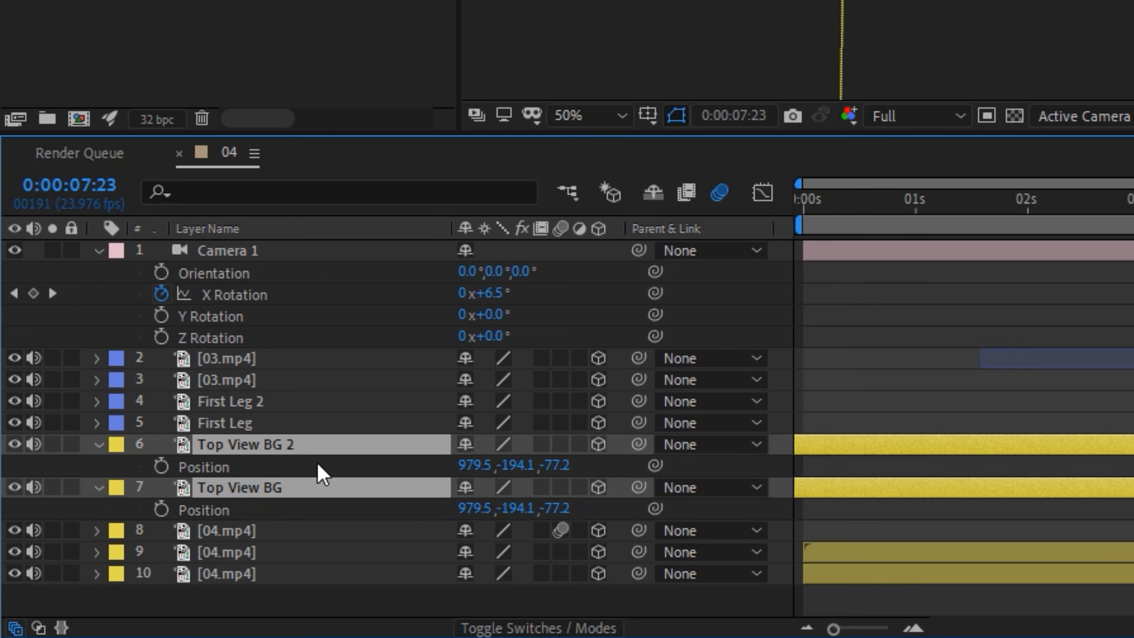
left_click(591, 465)
left_click(564, 466)
type("0")
key("Return")
left_click(564, 509)
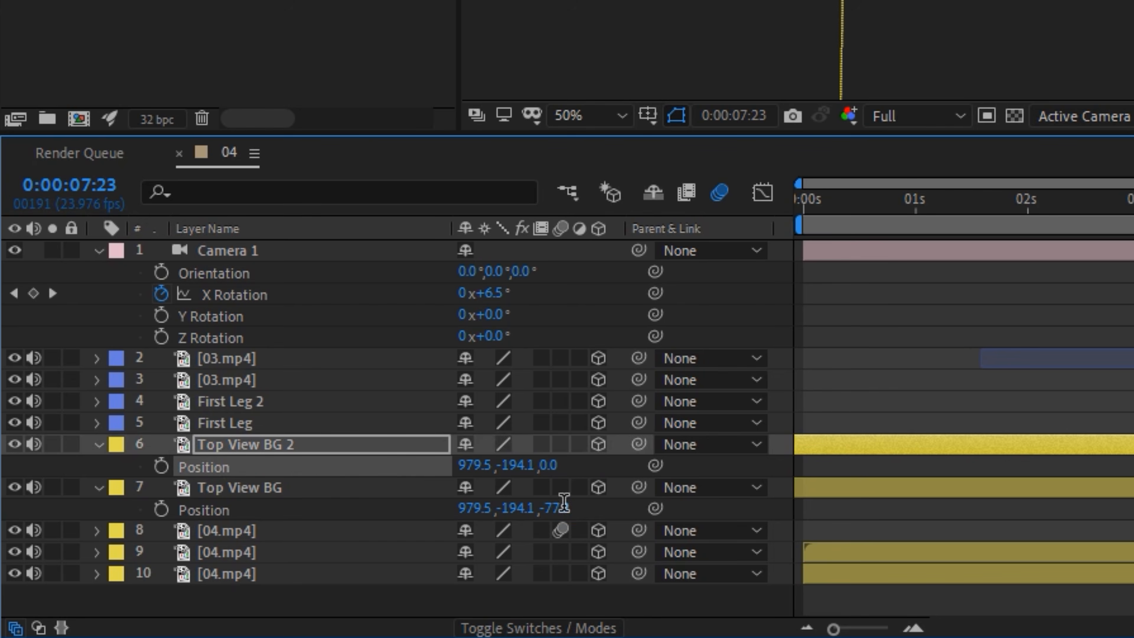
type("0")
key("Return")
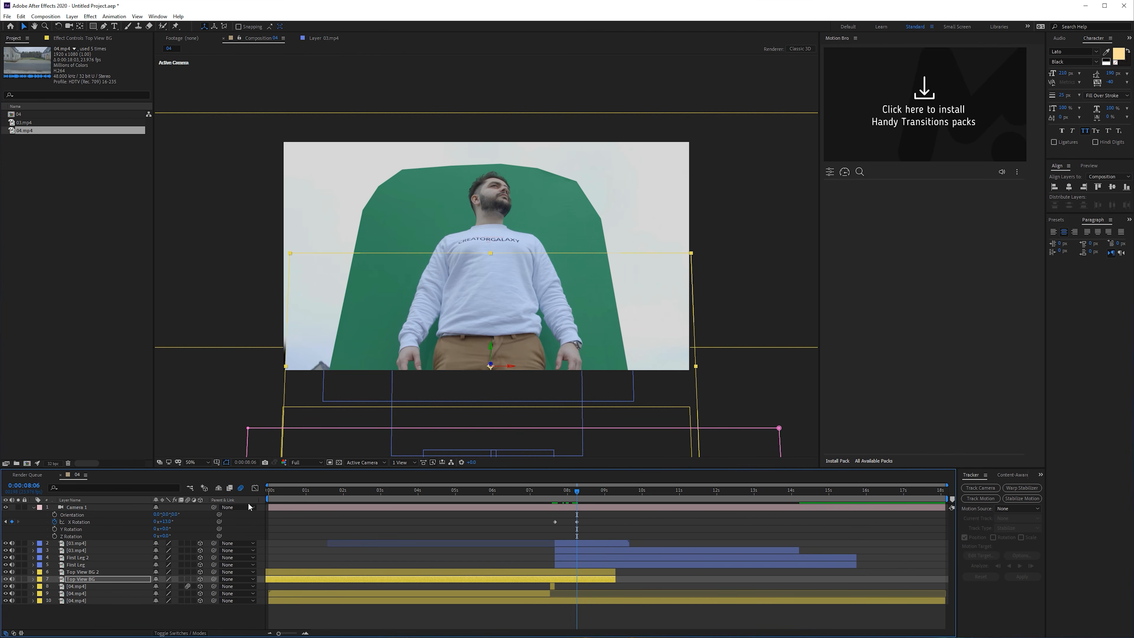
- Apply the Keylight (1.2) keying effect to the uppermost 03.mp4 layer
left_click(34, 544)
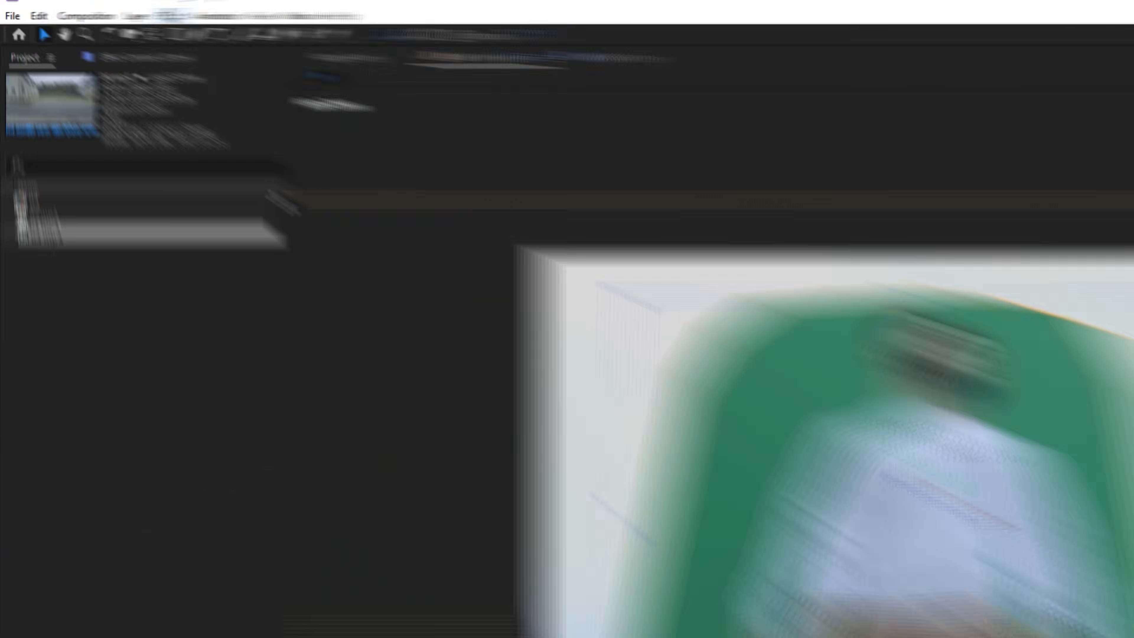
left_click(90, 16)
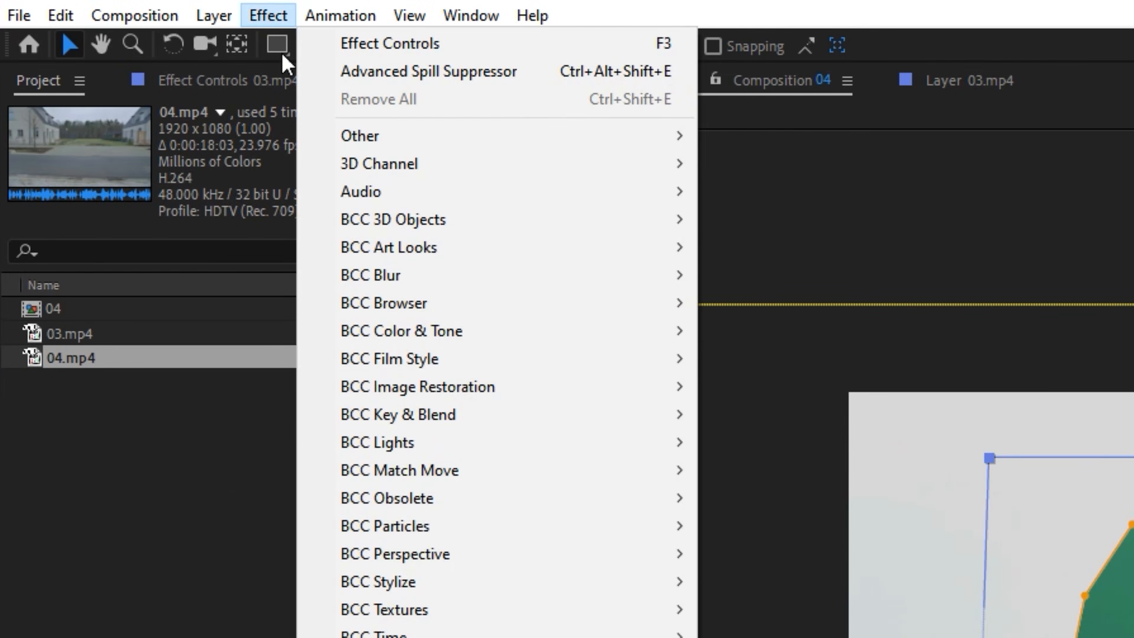
mouse_move(370, 304)
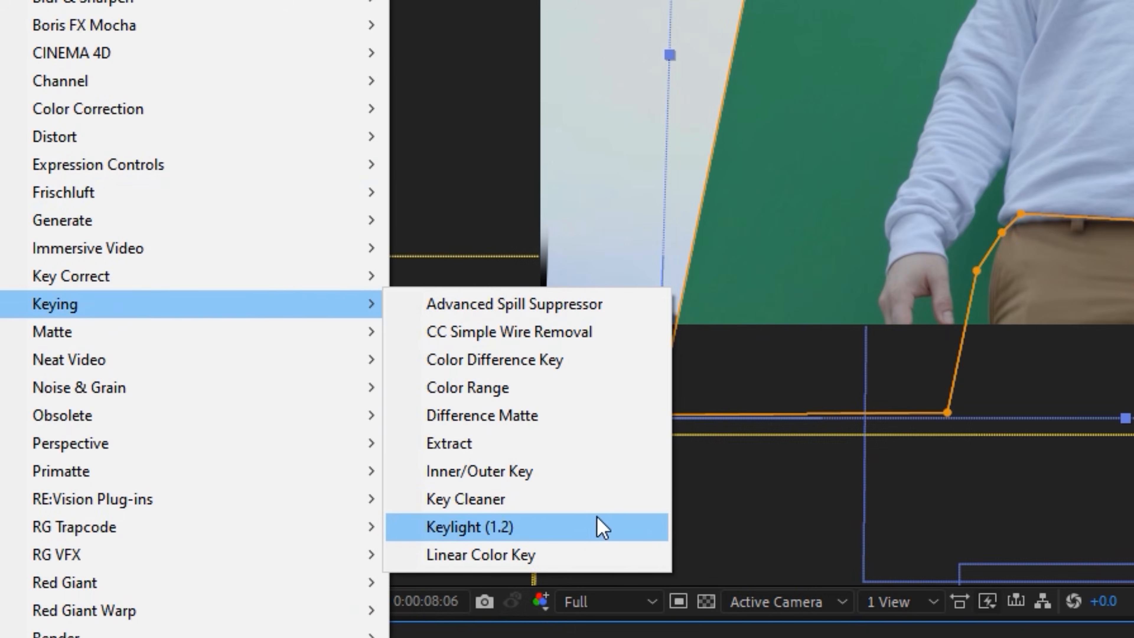
left_click(909, 527)
left_click(170, 127)
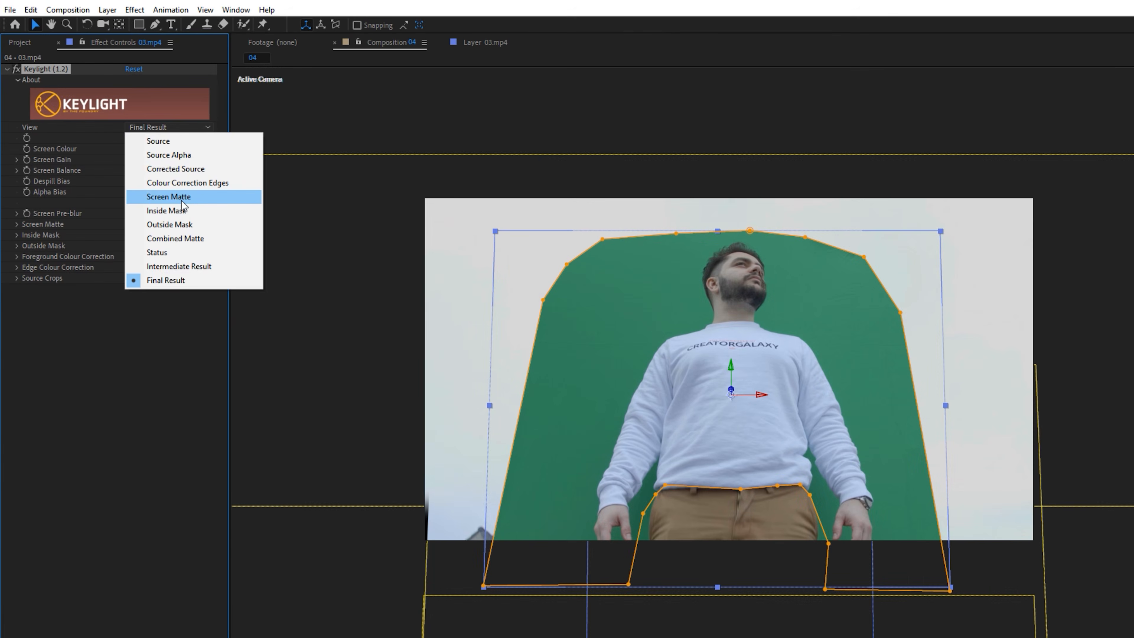
left_click(179, 197)
left_click(173, 129)
left_click(172, 280)
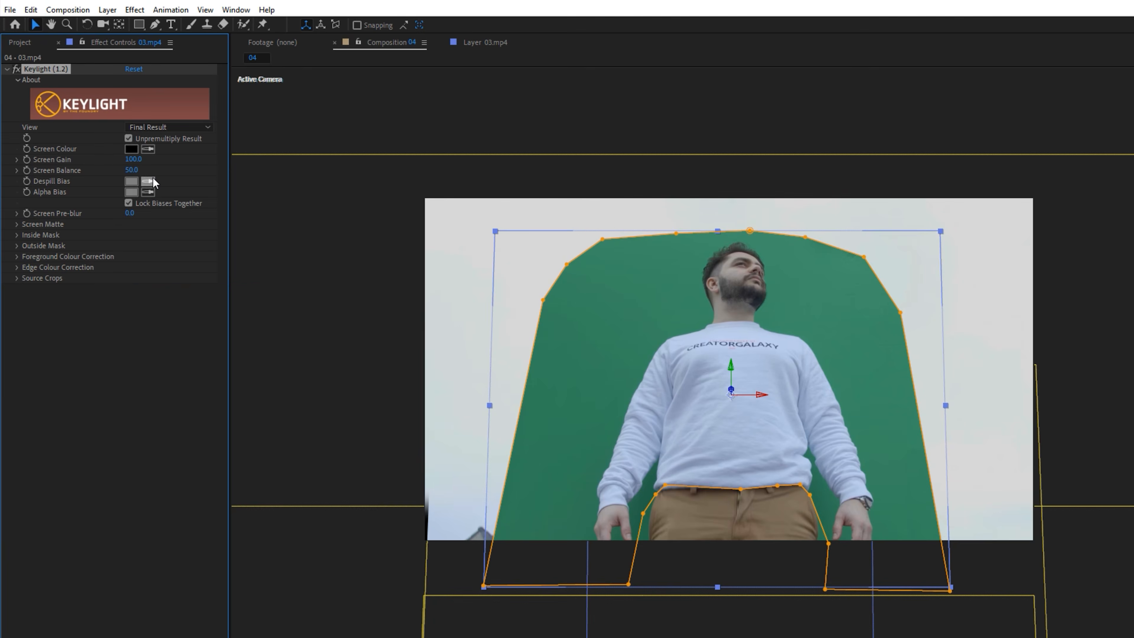
- Sample the green backdrop as Keylight's Screen Colour and switch the effect's view to Screen Matte
left_click(148, 149)
left_click(617, 324)
left_click(191, 129)
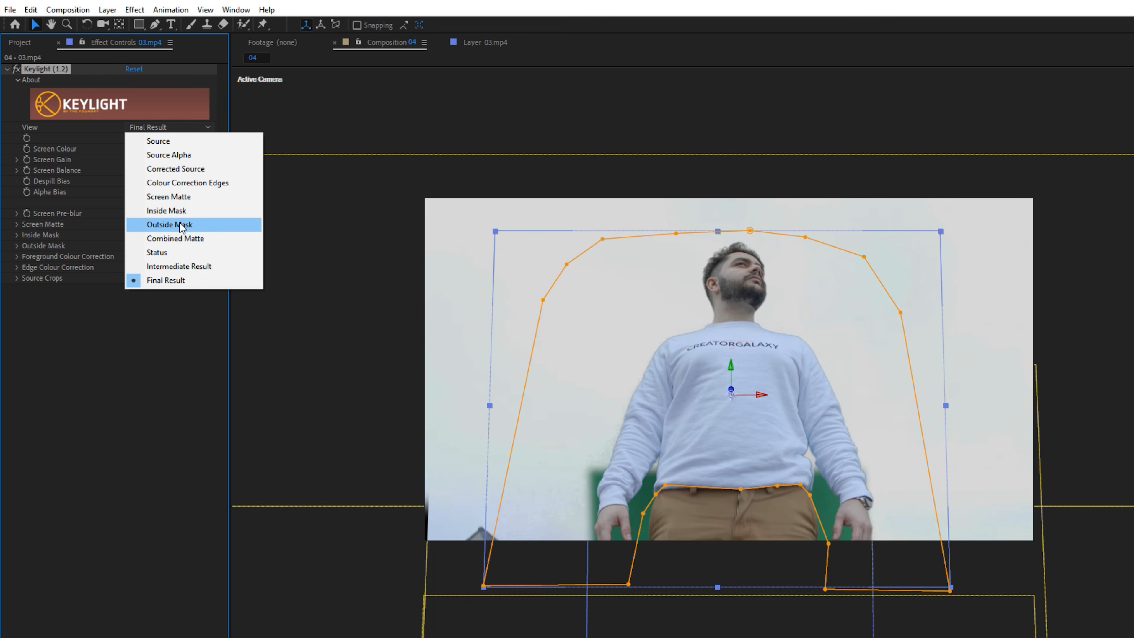
left_click(179, 196)
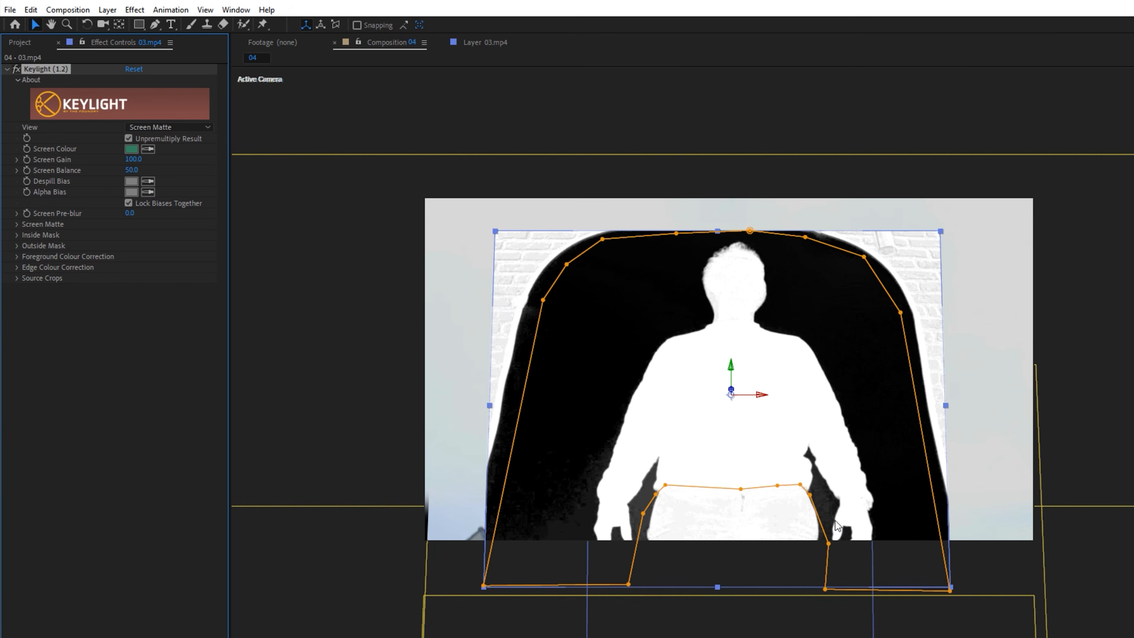
- Refine Keylight's screen matte with Clip Black 15, Clip White 85 and Screen Shrink/Grow -1.5
left_click(17, 225)
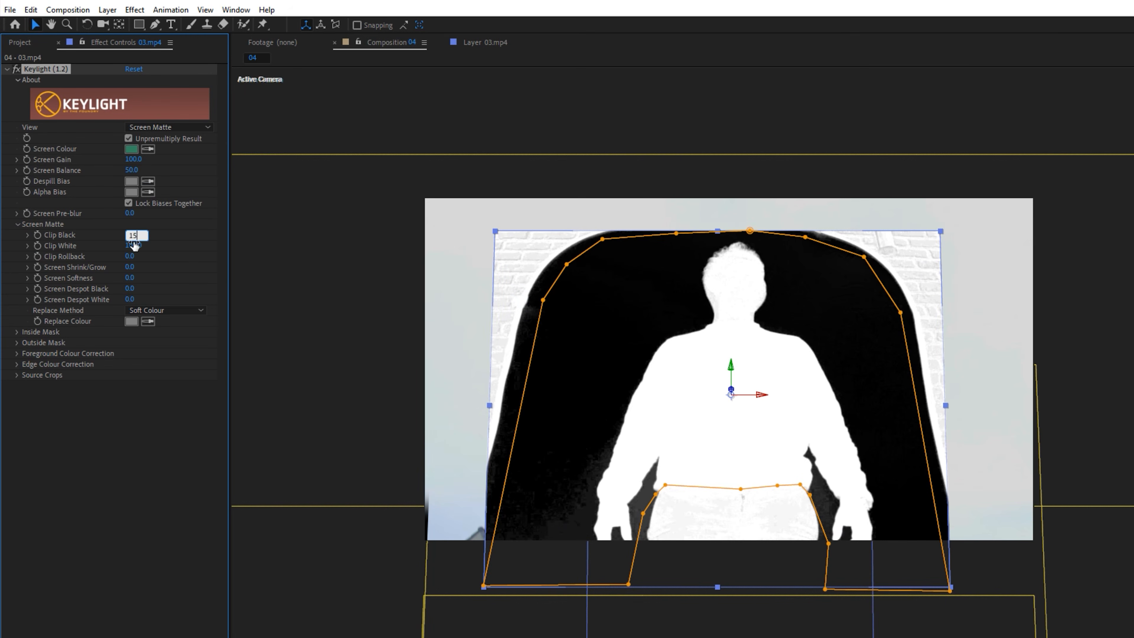
key("Return")
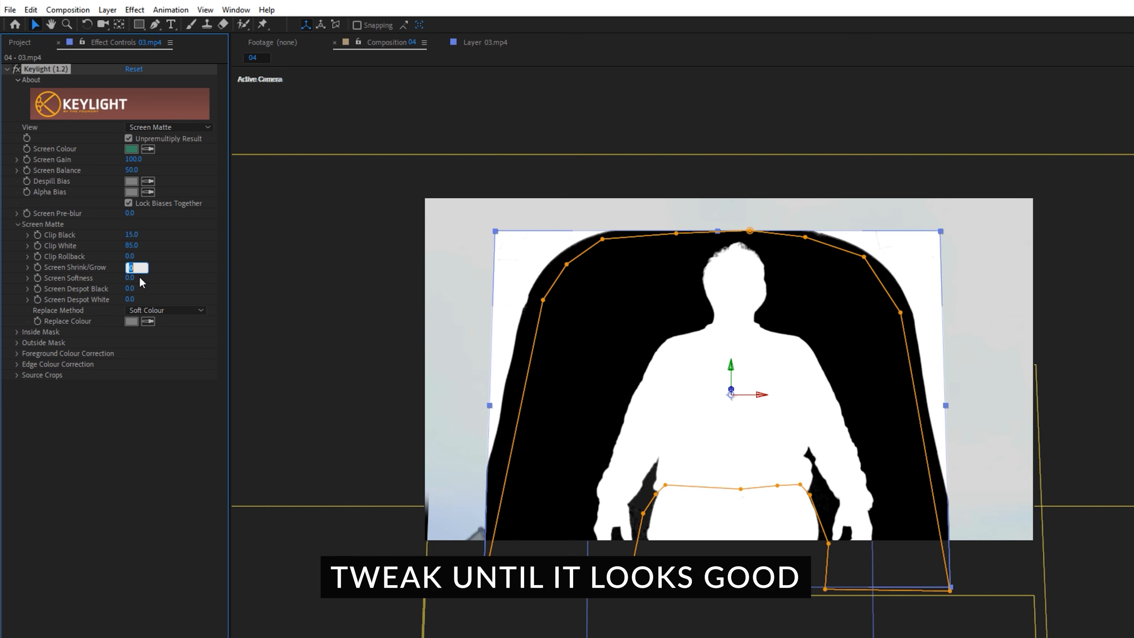
type("-1.5")
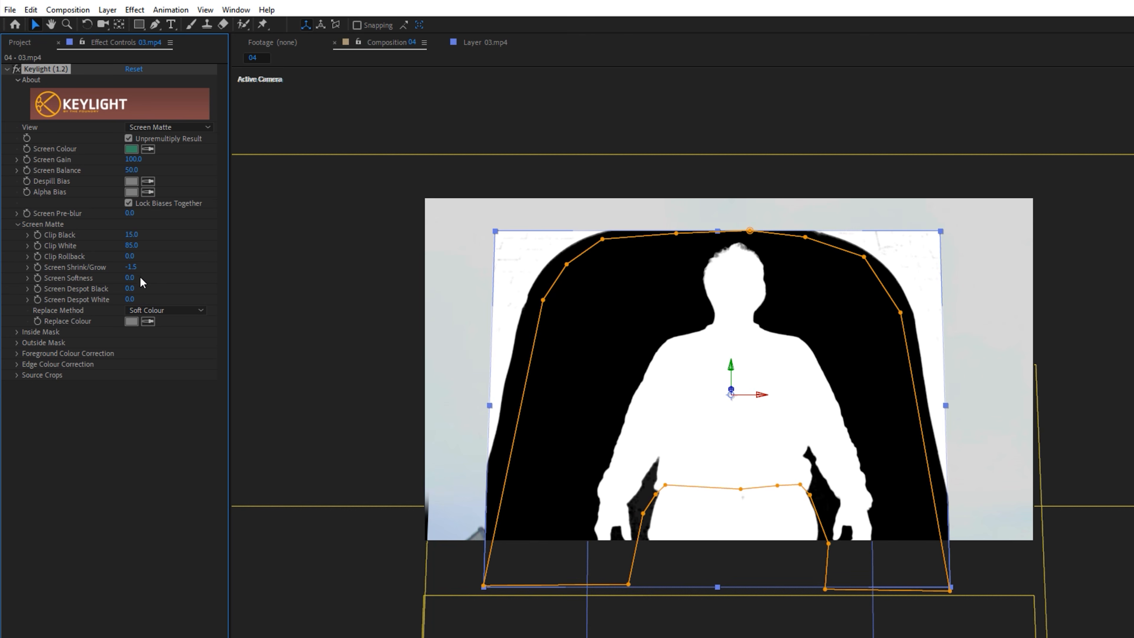
- Change Keylight's view from the matte to Intermediate Result
left_click(157, 127)
left_click(161, 280)
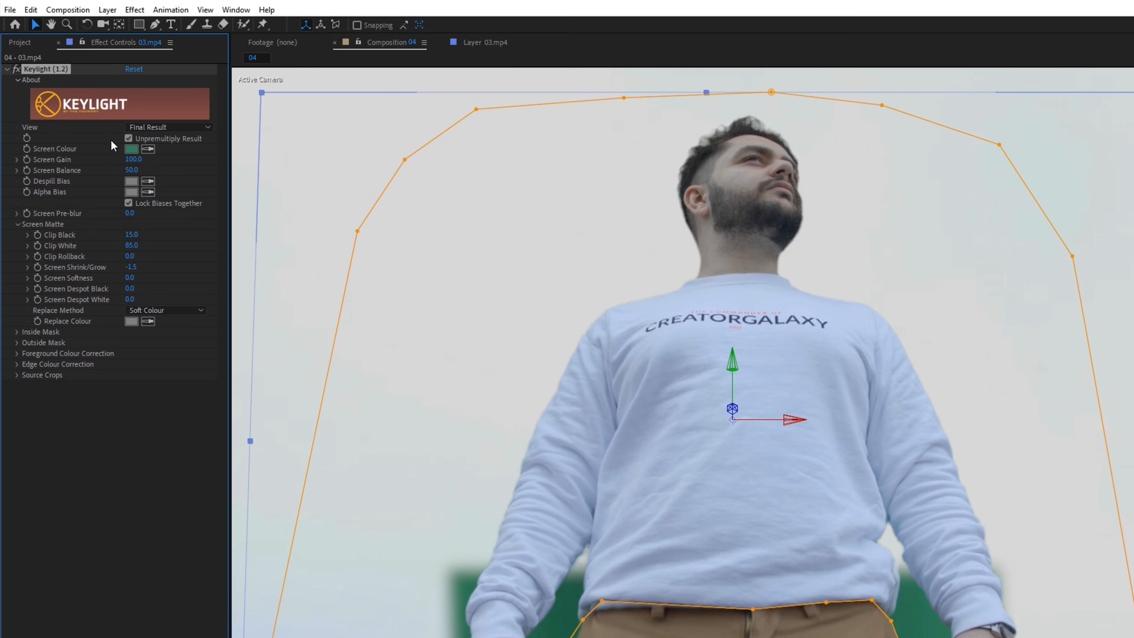
left_click(176, 128)
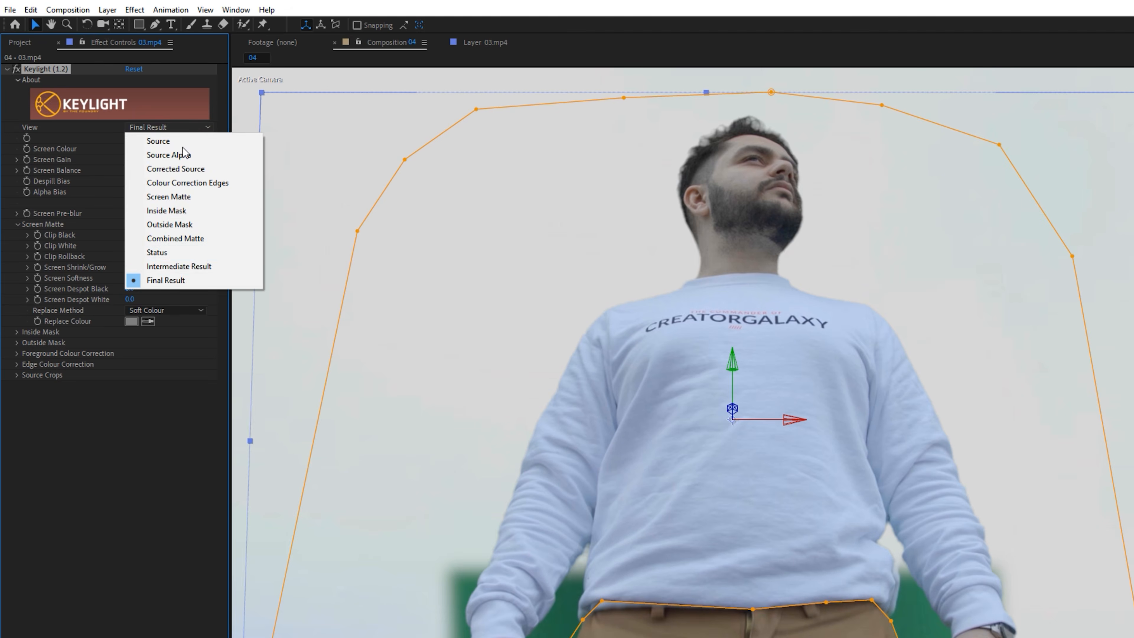
left_click(178, 266)
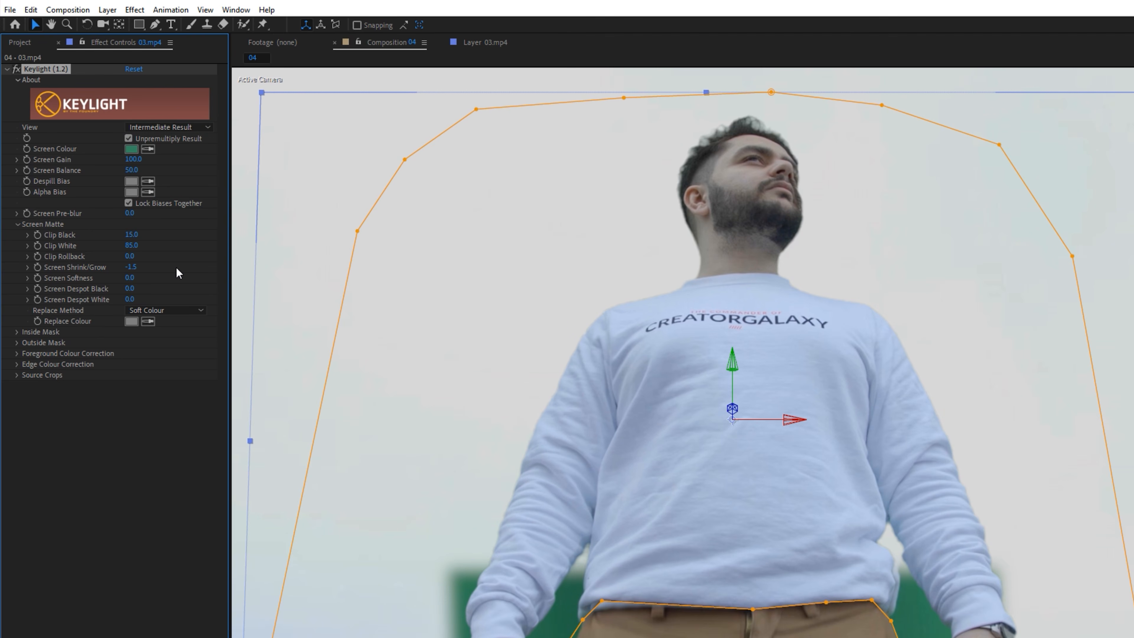
- Add the Advanced Spill Suppressor effect to the keyed 03.mp4 layer
key("ctrl+space")
type("advan")
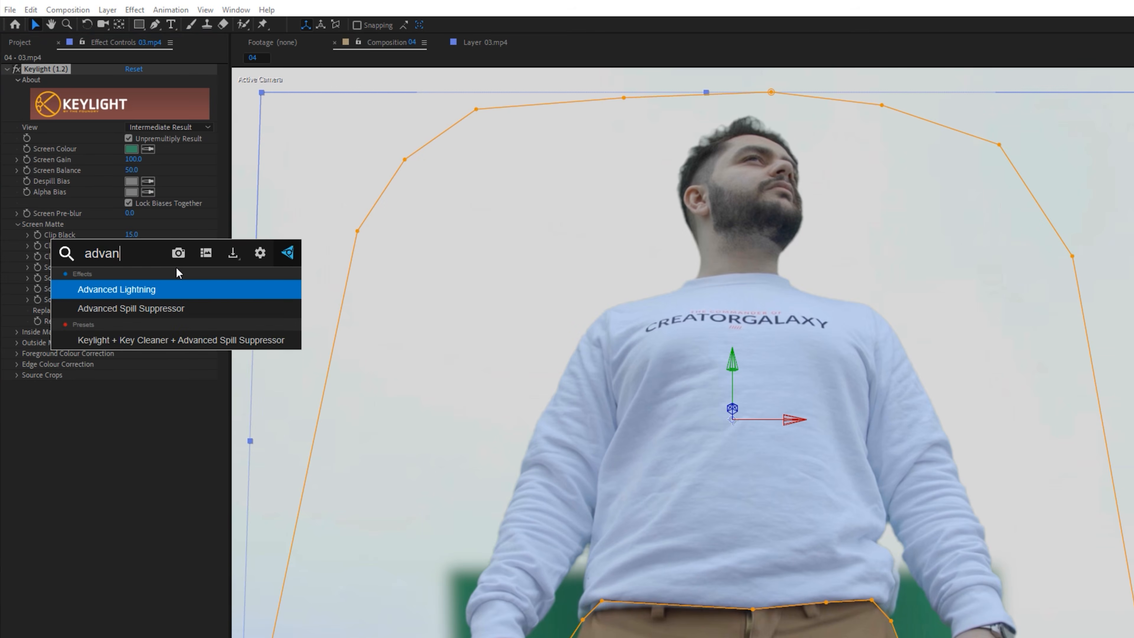
left_click(141, 315)
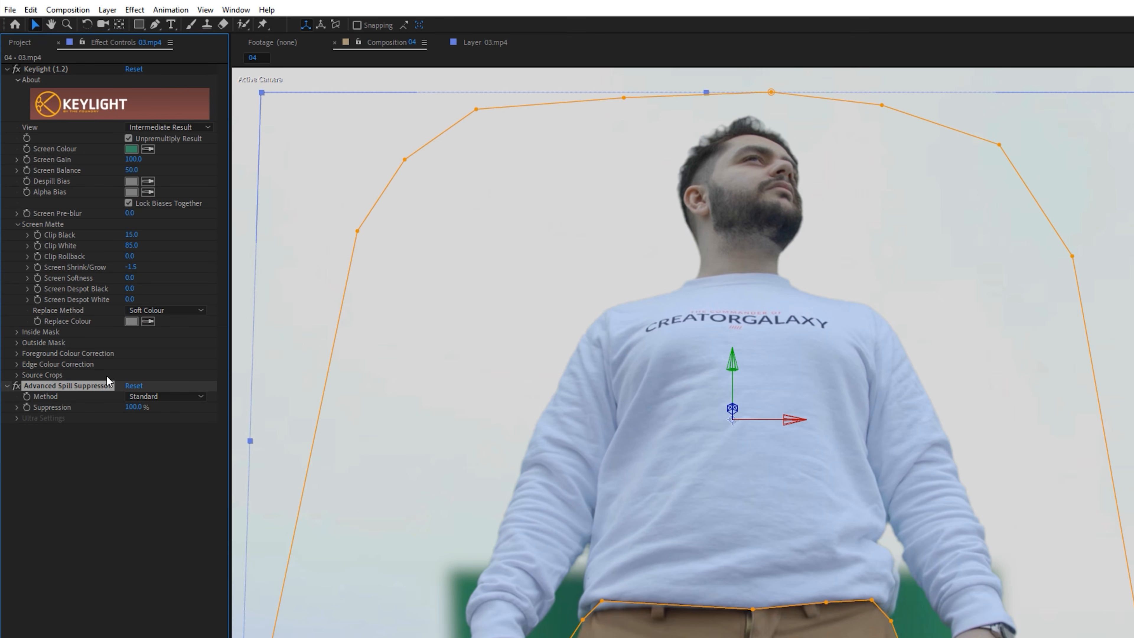
- Copy Keylight and Advanced Spill Suppressor onto the second 03.mp4 layer, First Leg 2 and First Leg
left_click(55, 68)
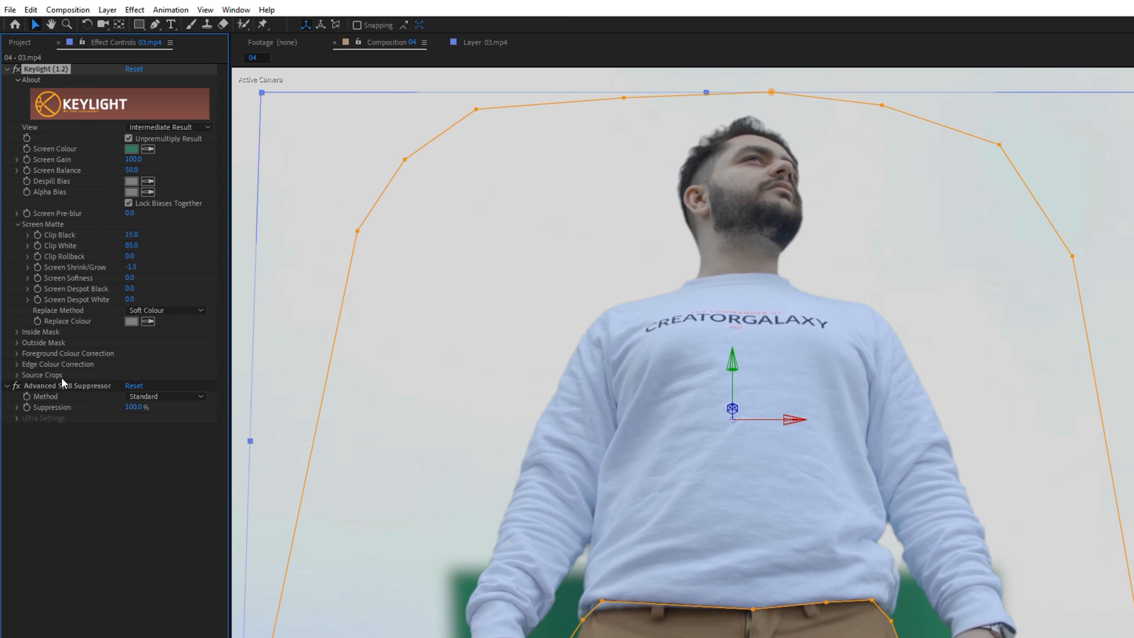
left_click(54, 386)
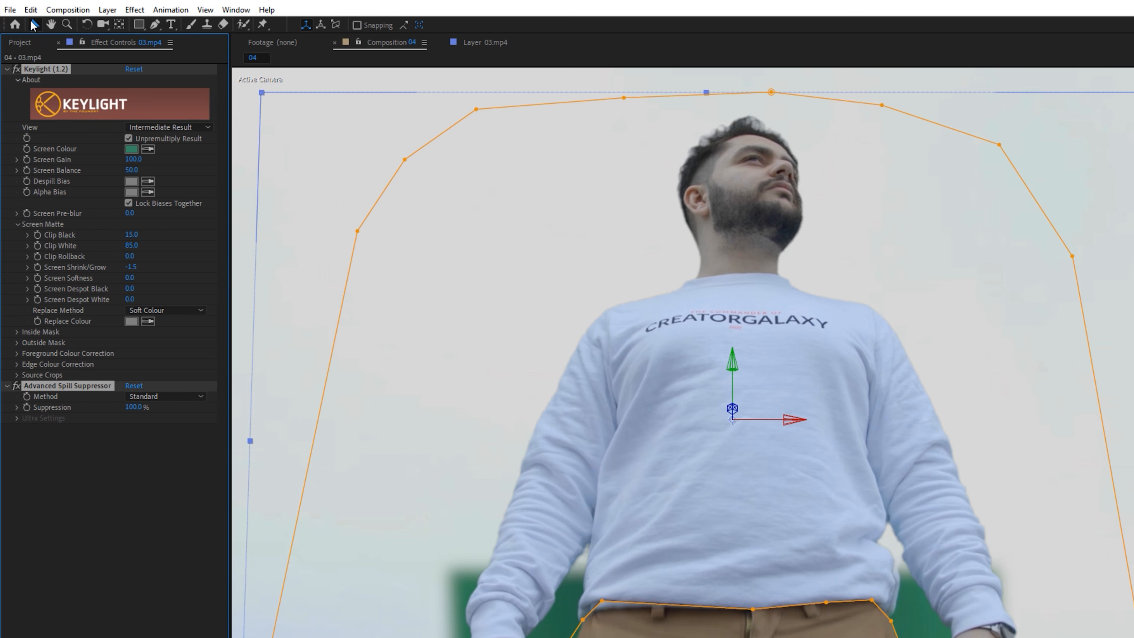
left_click(31, 9)
left_click(46, 85)
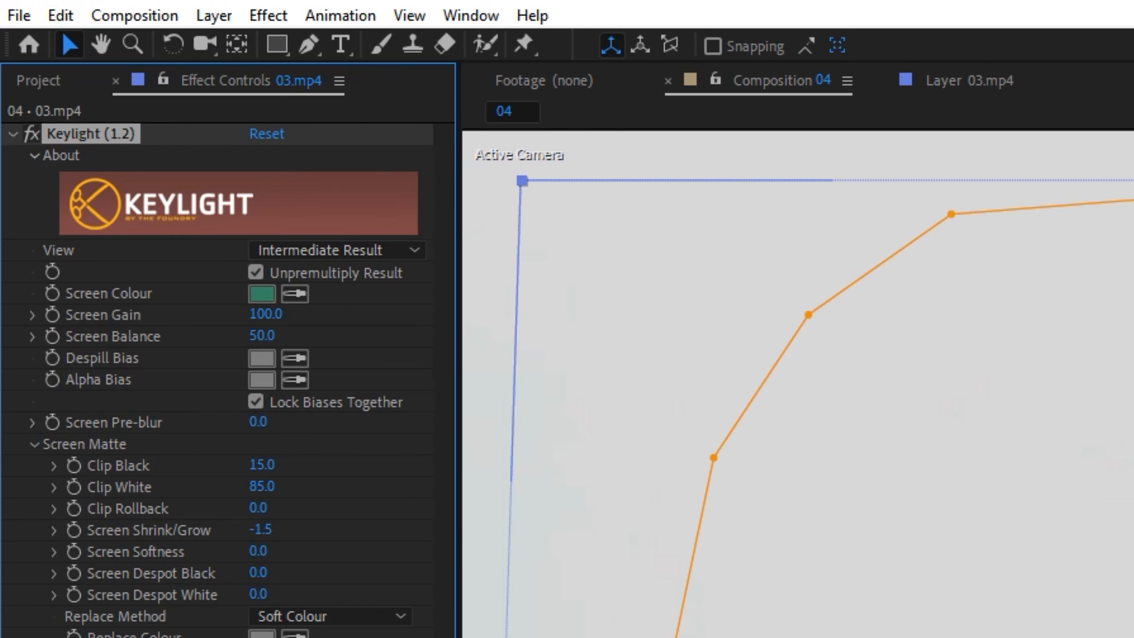
left_click(238, 386)
key("ctrl+v")
left_click(245, 404)
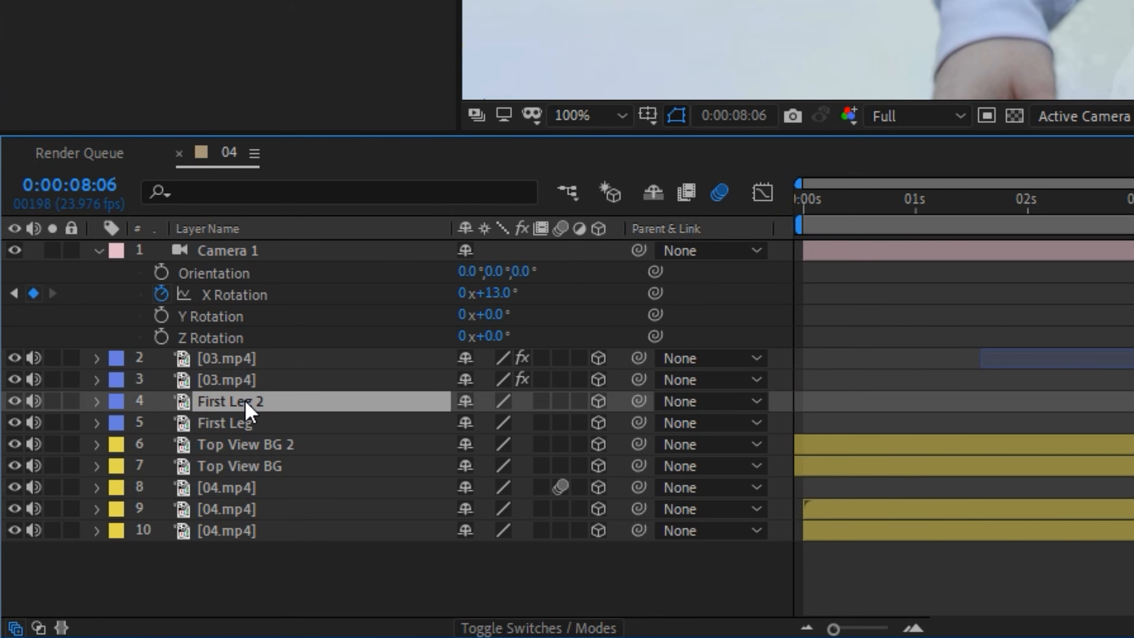
key("ctrl+v")
left_click(236, 427)
key("ctrl+v")
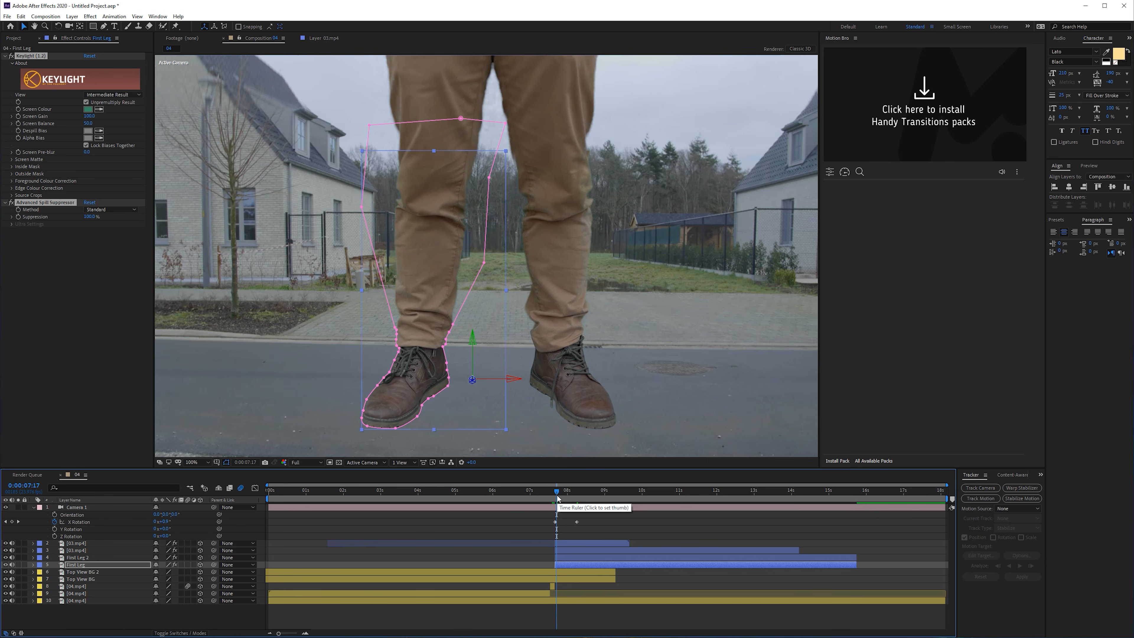
- Scrub through the keyed camera tilt and extend the ends of Top View BG 2 and Top View BG to just past 15 seconds
left_click(531, 520)
left_click(550, 494)
left_click_drag(549, 493, 570, 502)
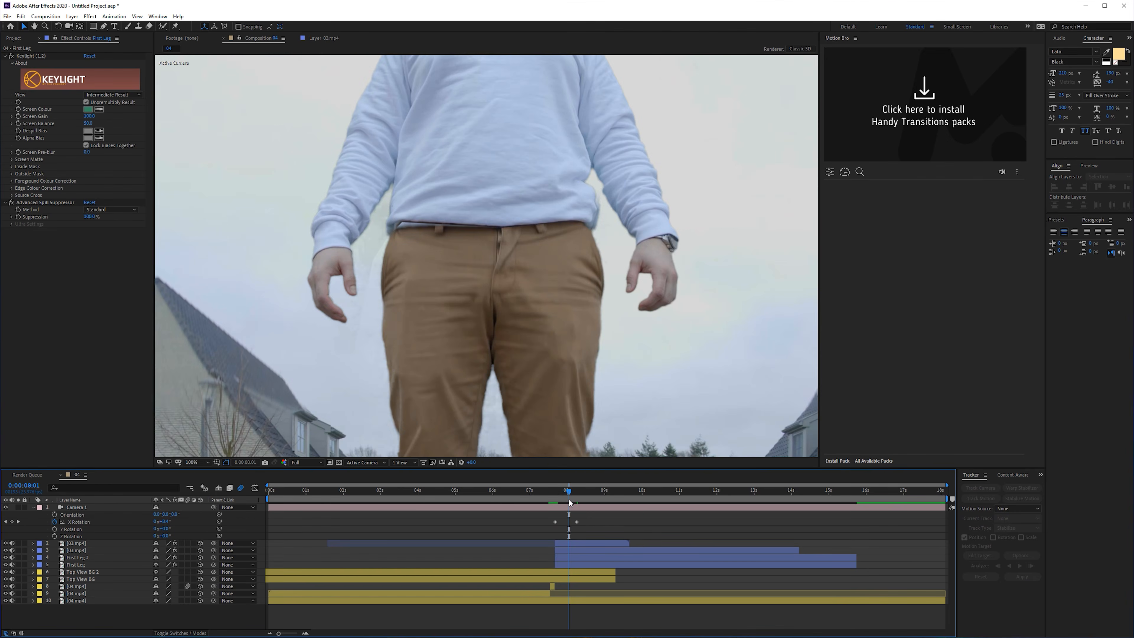
left_click(576, 498)
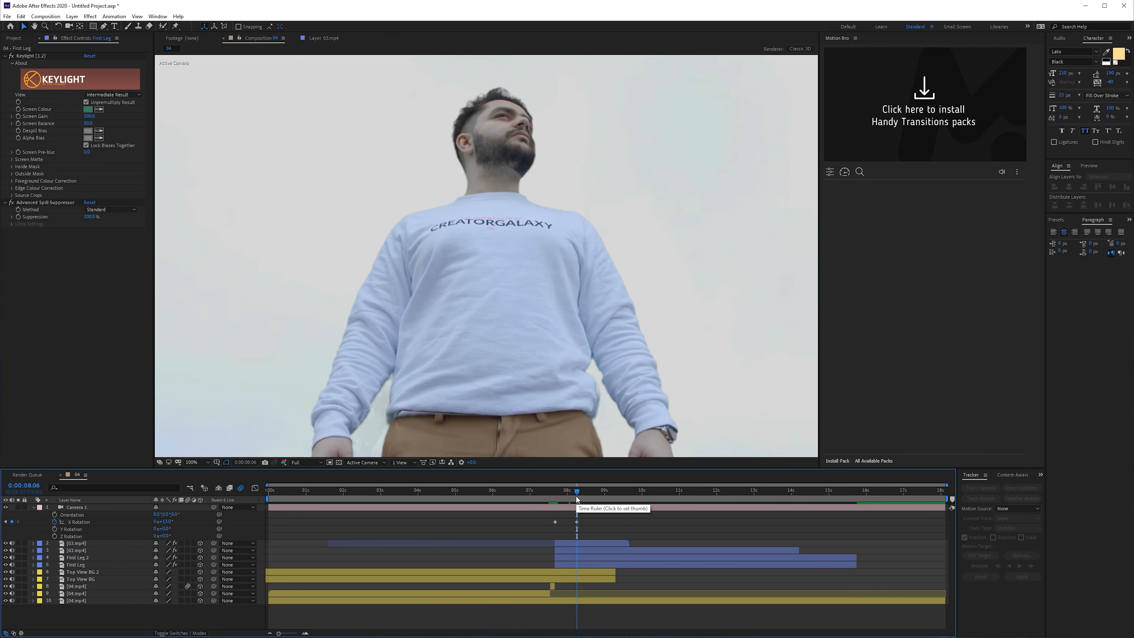
left_click(606, 493)
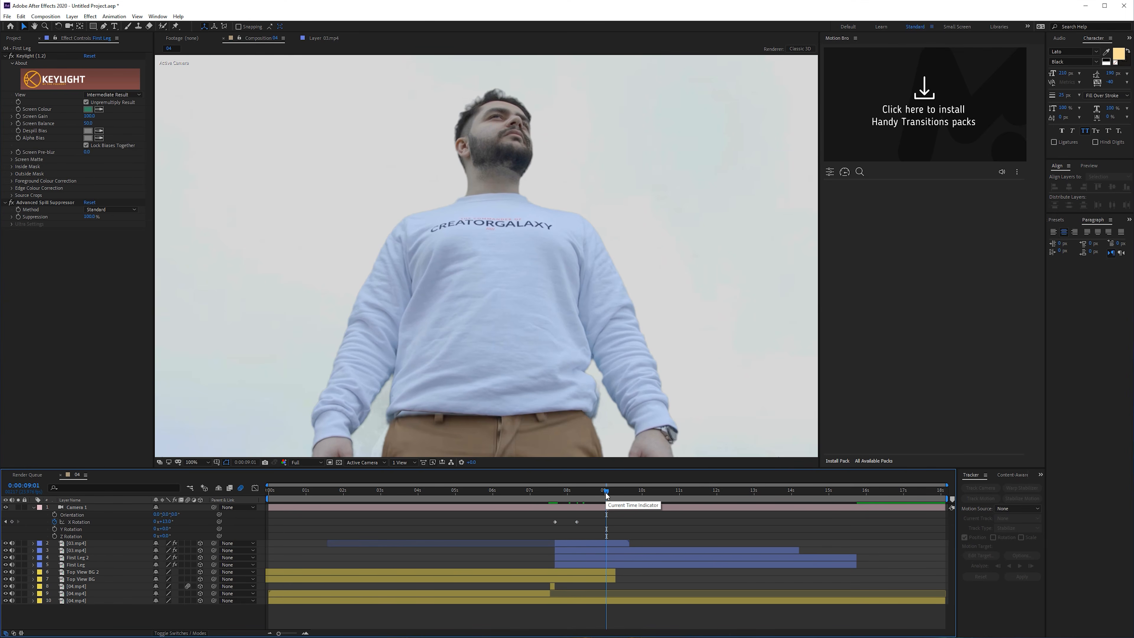
left_click(610, 572)
left_click(610, 579, "shift")
left_click_drag(615, 580, 845, 579)
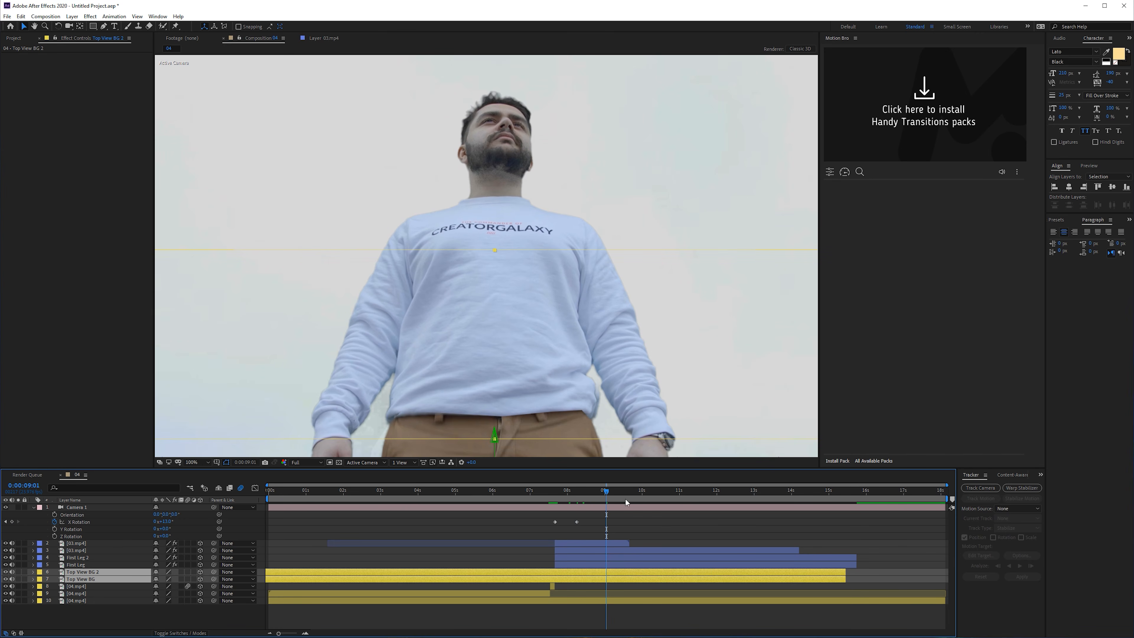
- End the work area at 0:00:09:15 and trim the composition to it
left_click_drag(626, 496, 628, 503)
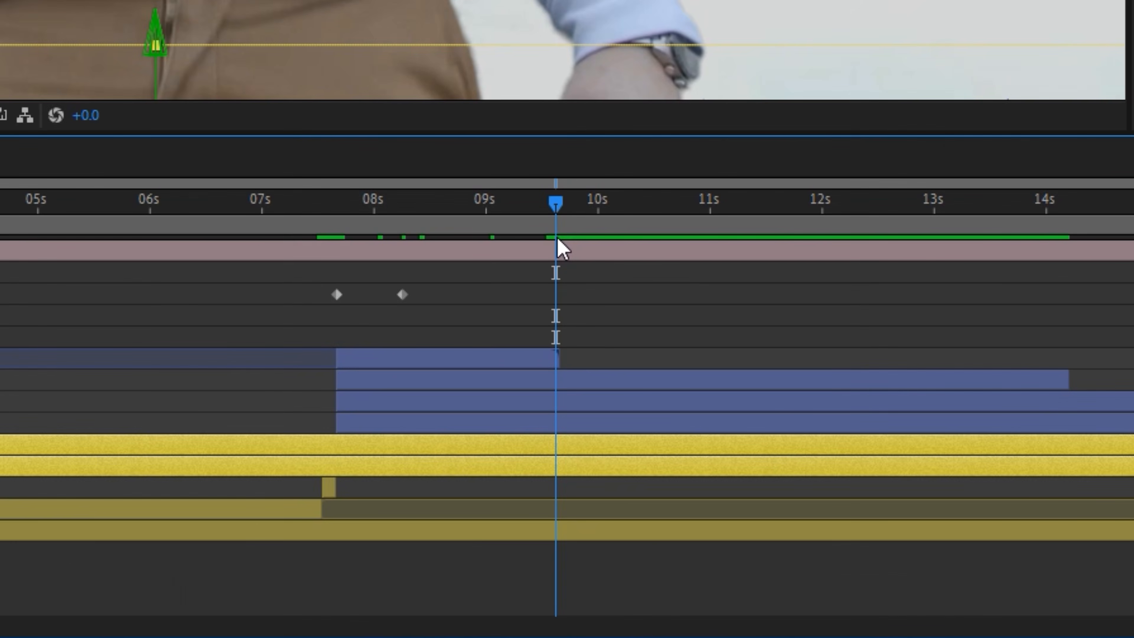
key("n")
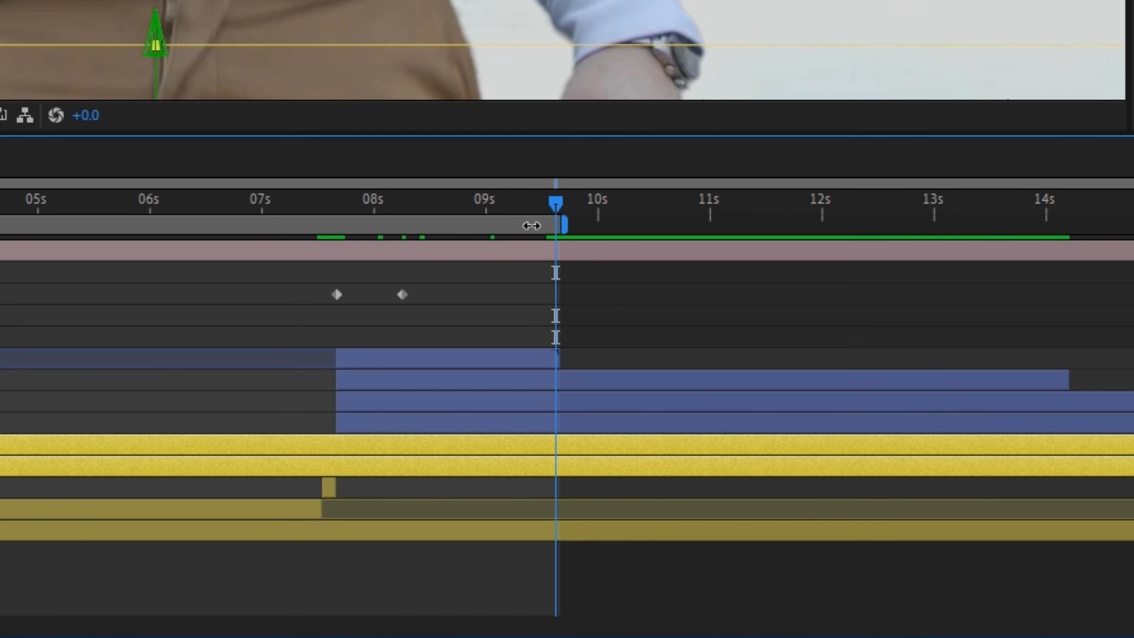
right_click(532, 226)
left_click(617, 300)
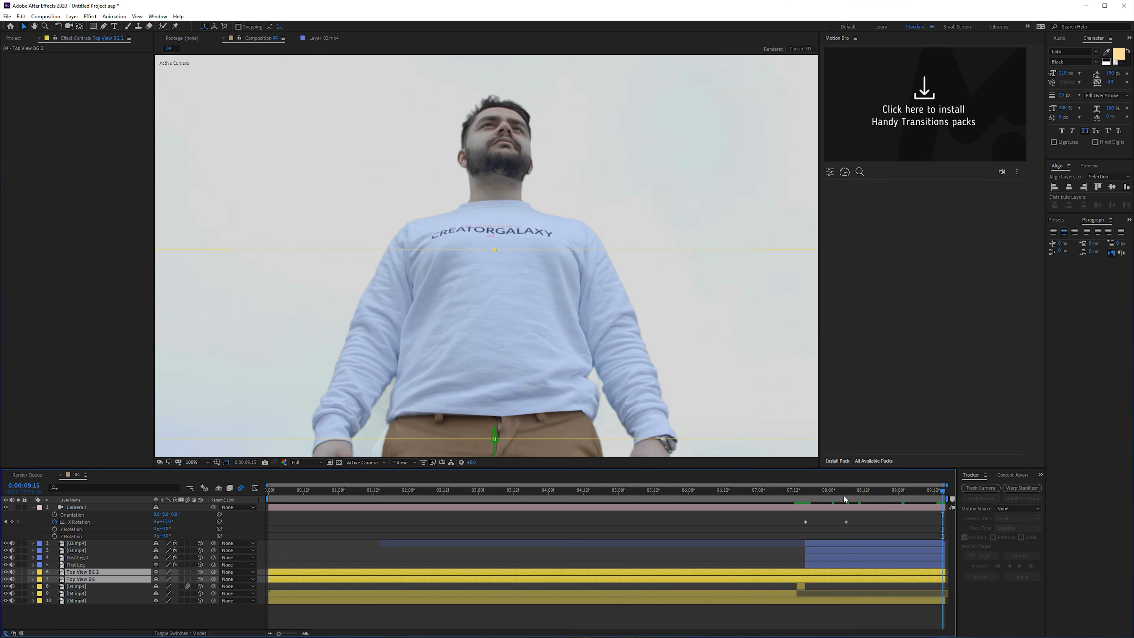
- At 0:00:07:16, create a dark blue solid with colour 1D242D, hidden from view, and move it below the leg layers
left_click_drag(830, 493, 807, 514)
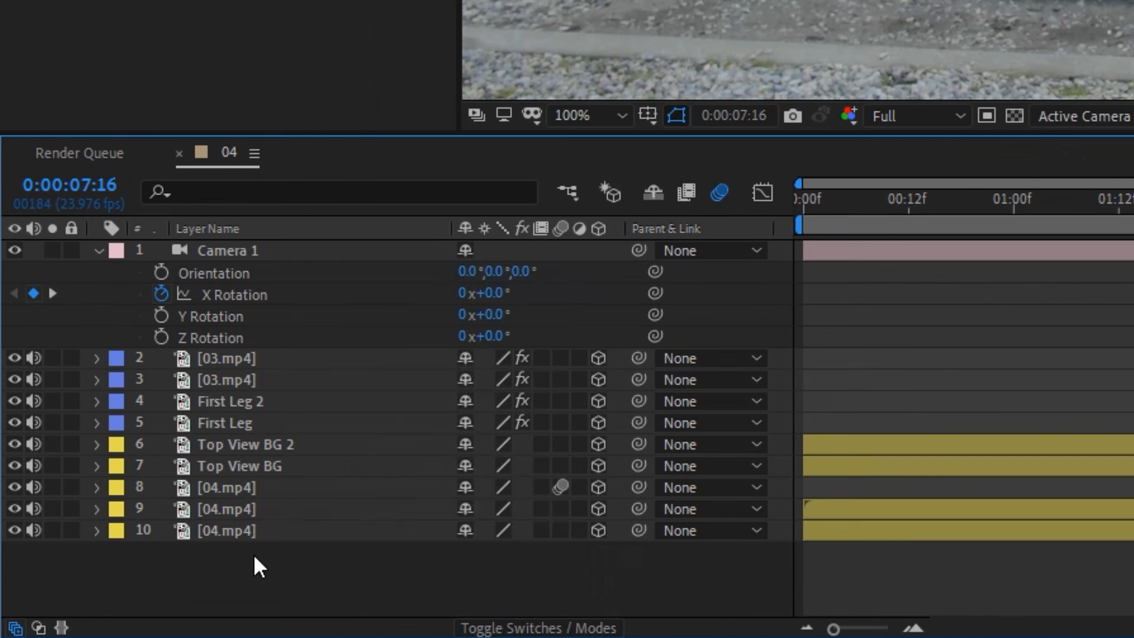
right_click(84, 608)
mouse_move(120, 514)
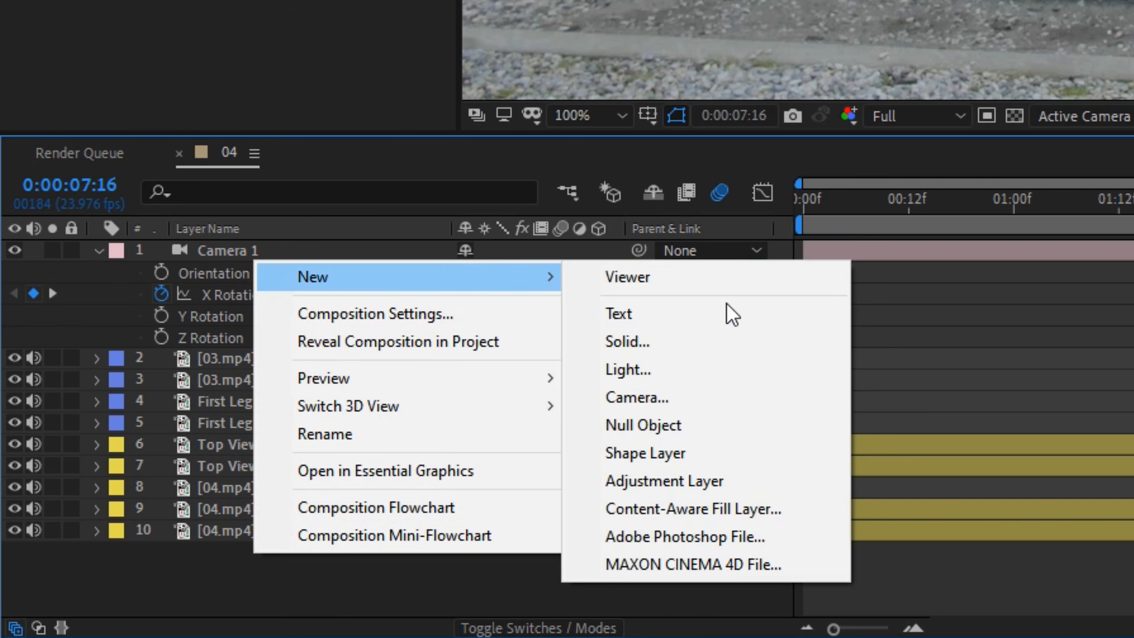
left_click(685, 345)
left_click(533, 494)
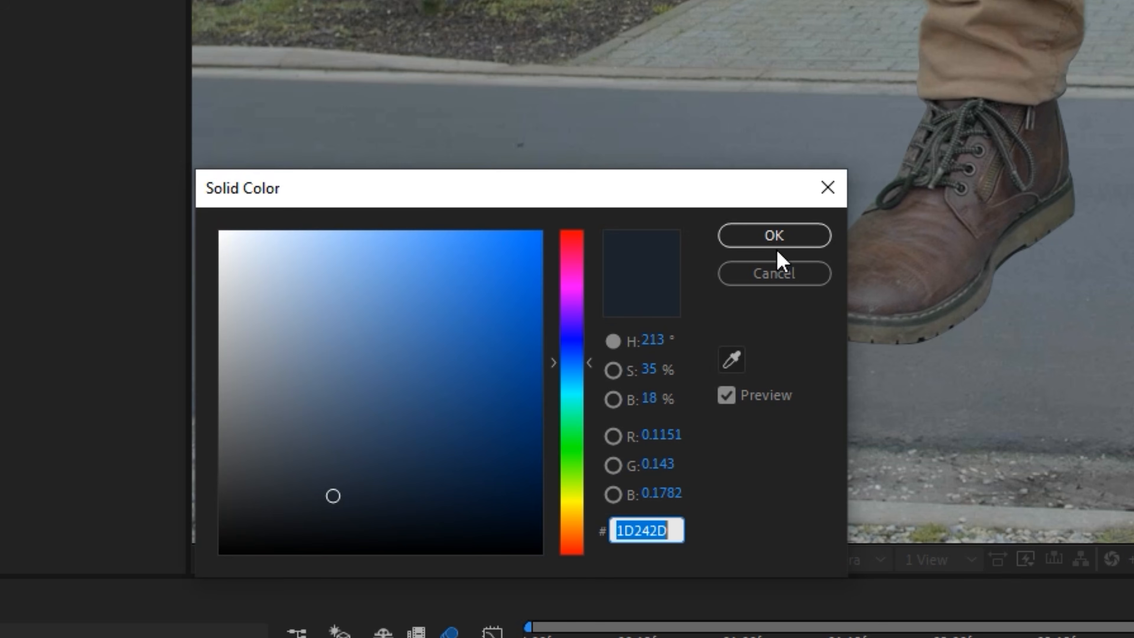
left_click(788, 236)
left_click(643, 564)
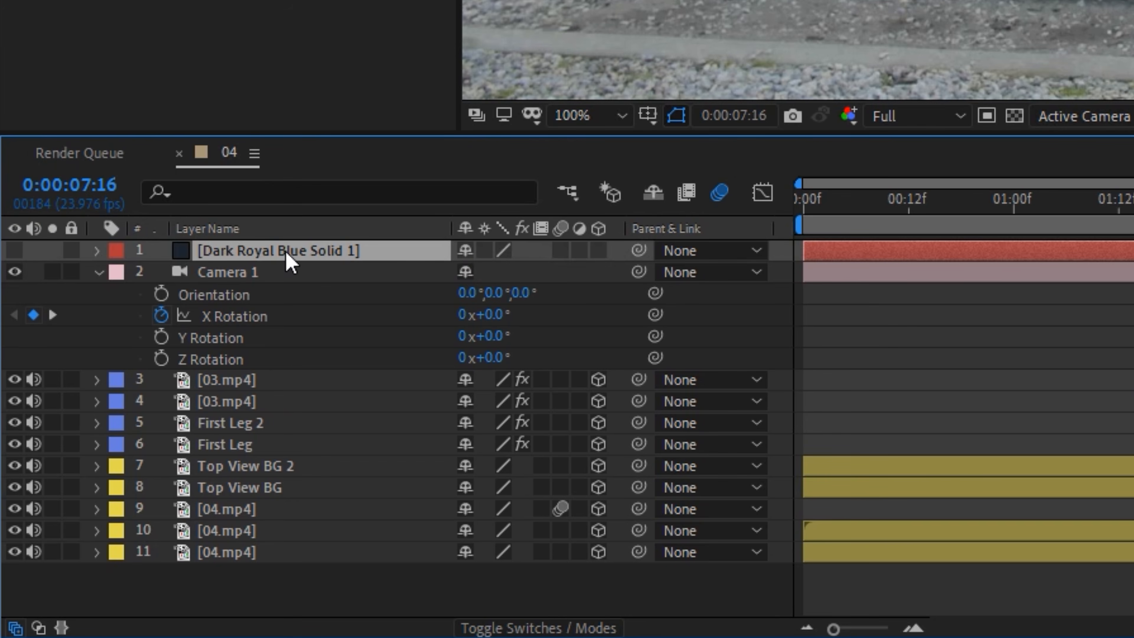
left_click_drag(288, 259, 255, 469)
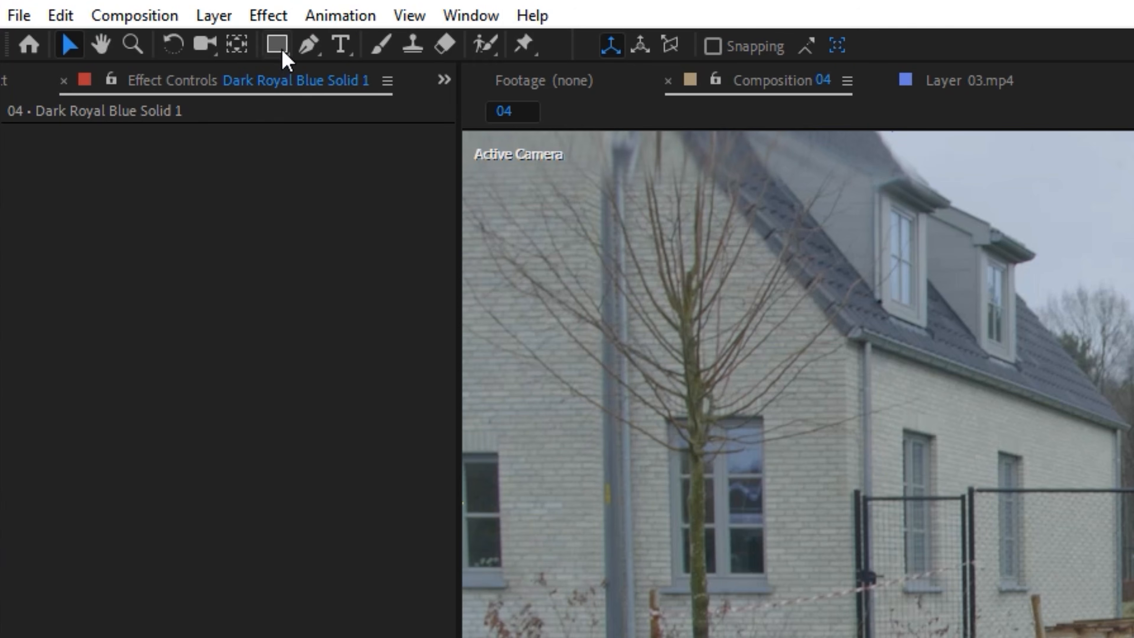
- Draw a Pen mask on the solid around the sole of the left shoe for its ground shadow
left_click(308, 43)
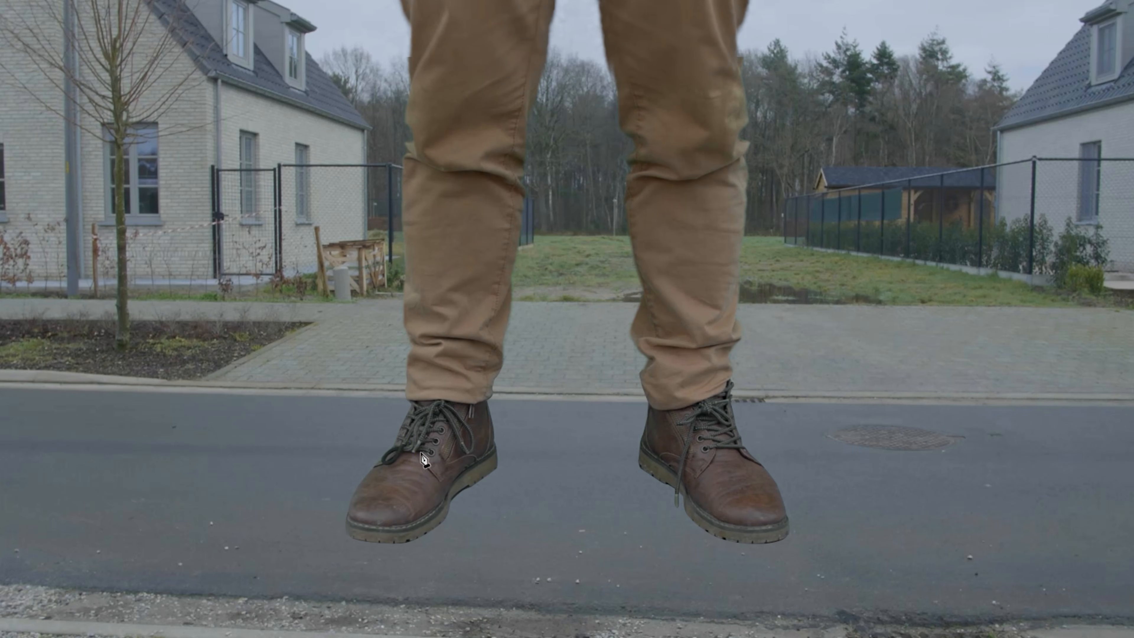
left_click(419, 452)
left_click(355, 508)
left_click(350, 537)
left_click(371, 542)
left_click(387, 543)
left_click(478, 481)
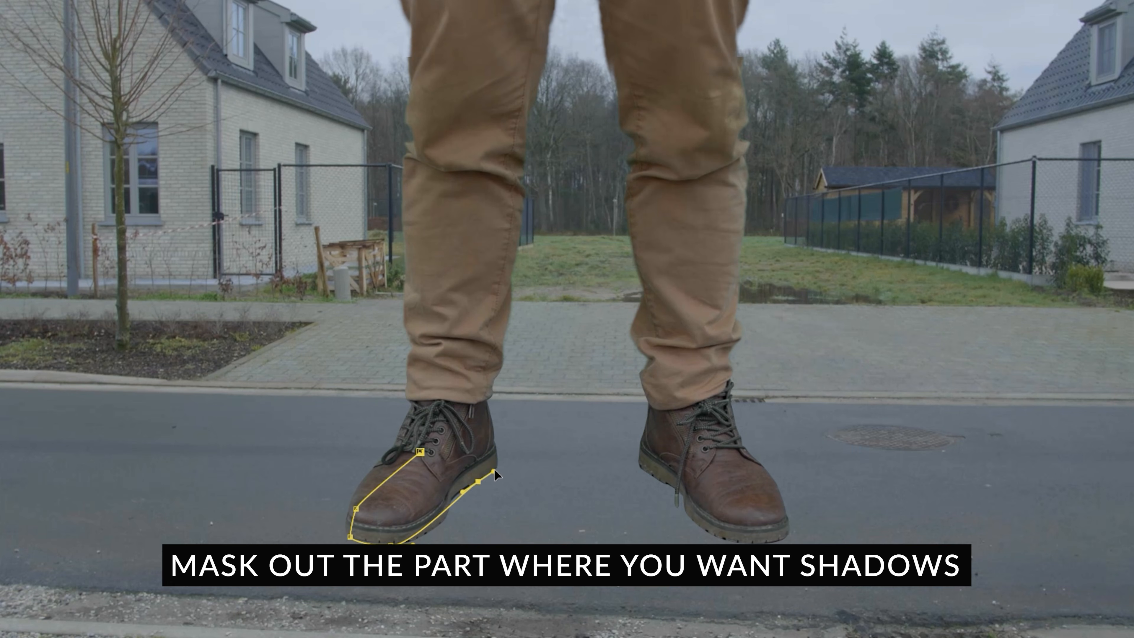